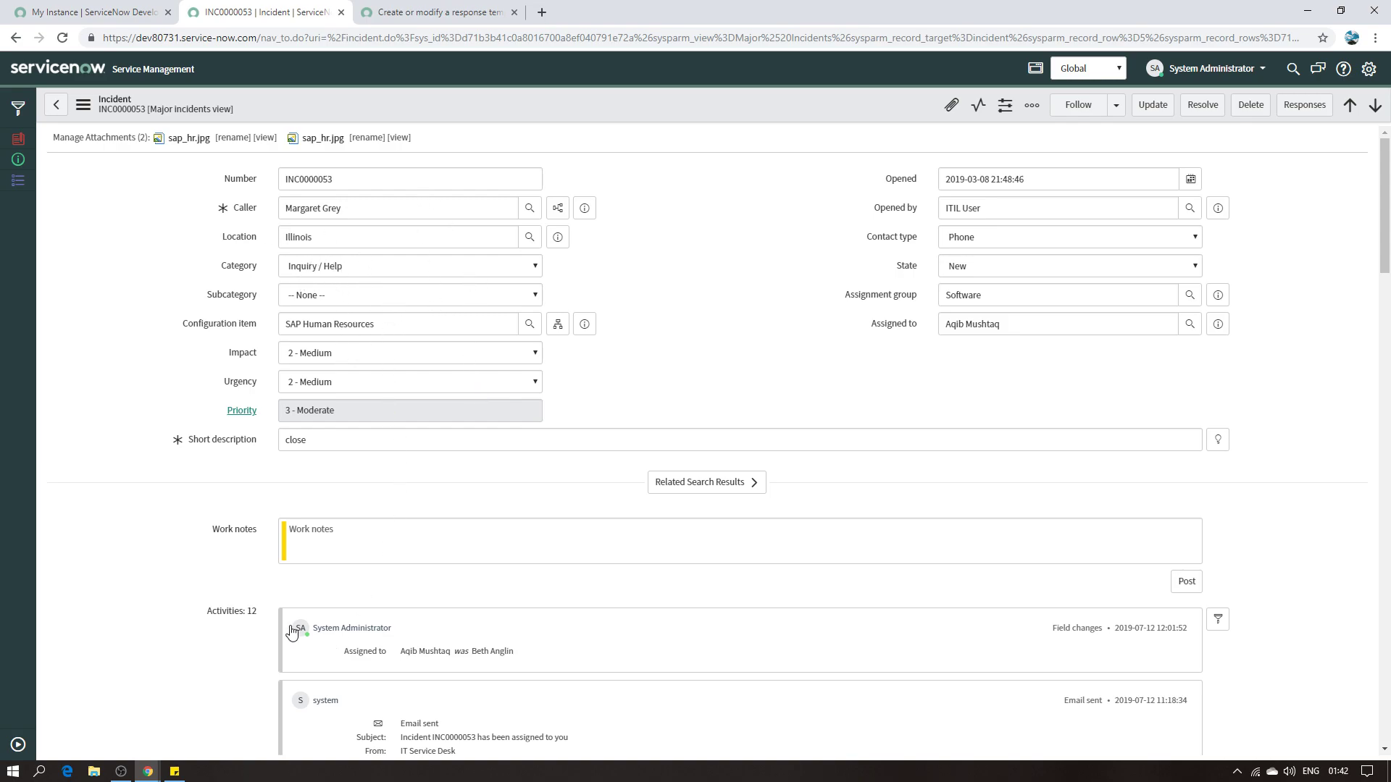
- Open Sticky Notes with the Welcome and Technical Support template drafts beside incident INC0000053
left_click(374, 541)
scroll(376, 554, "down", 2)
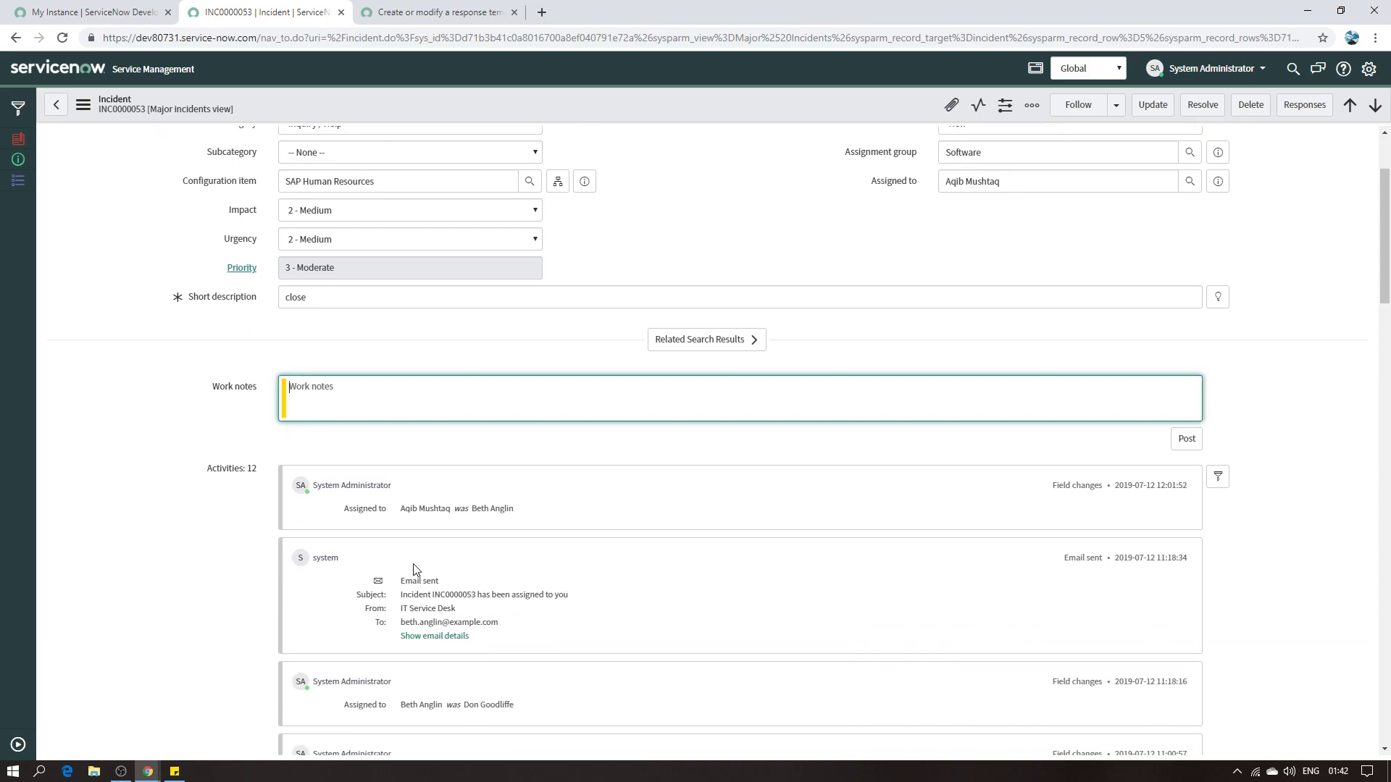
scroll(417, 570, "up", 2)
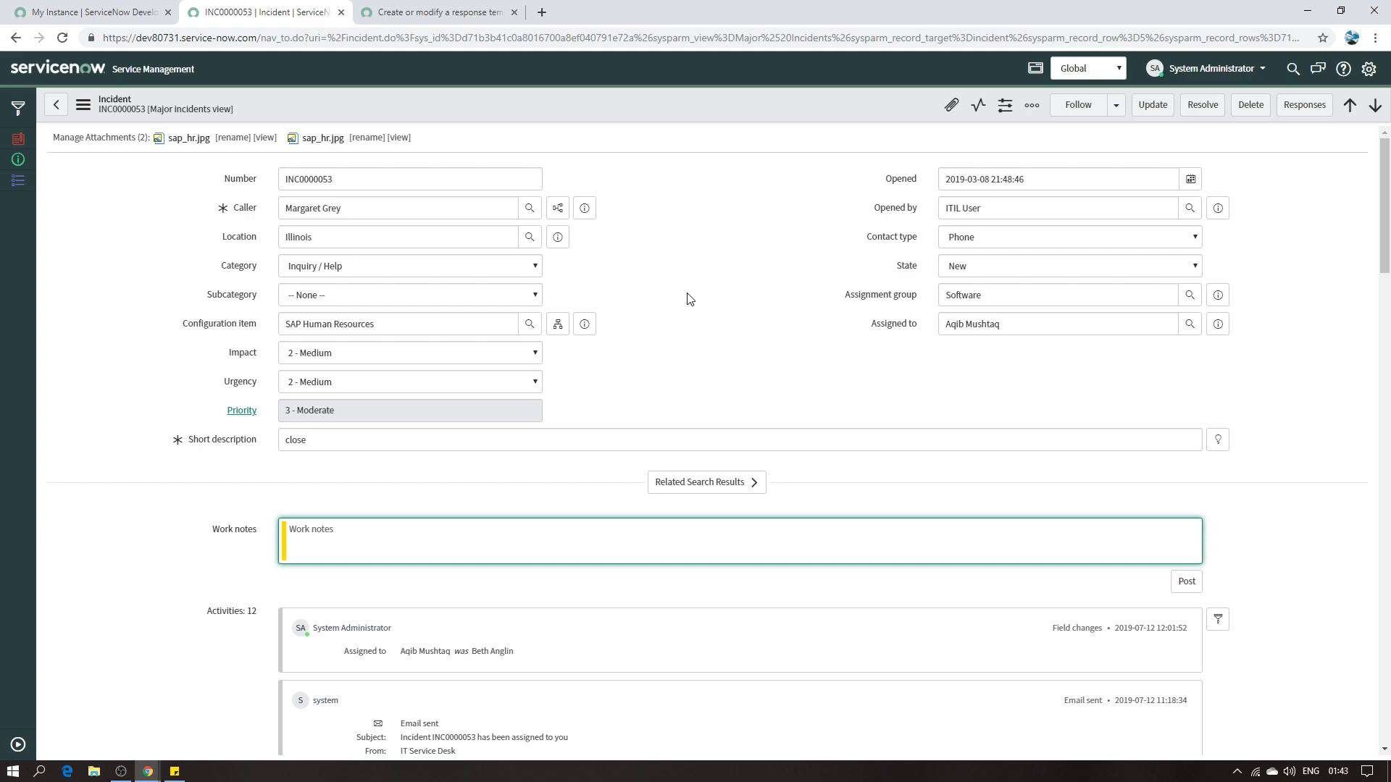
left_click(174, 771)
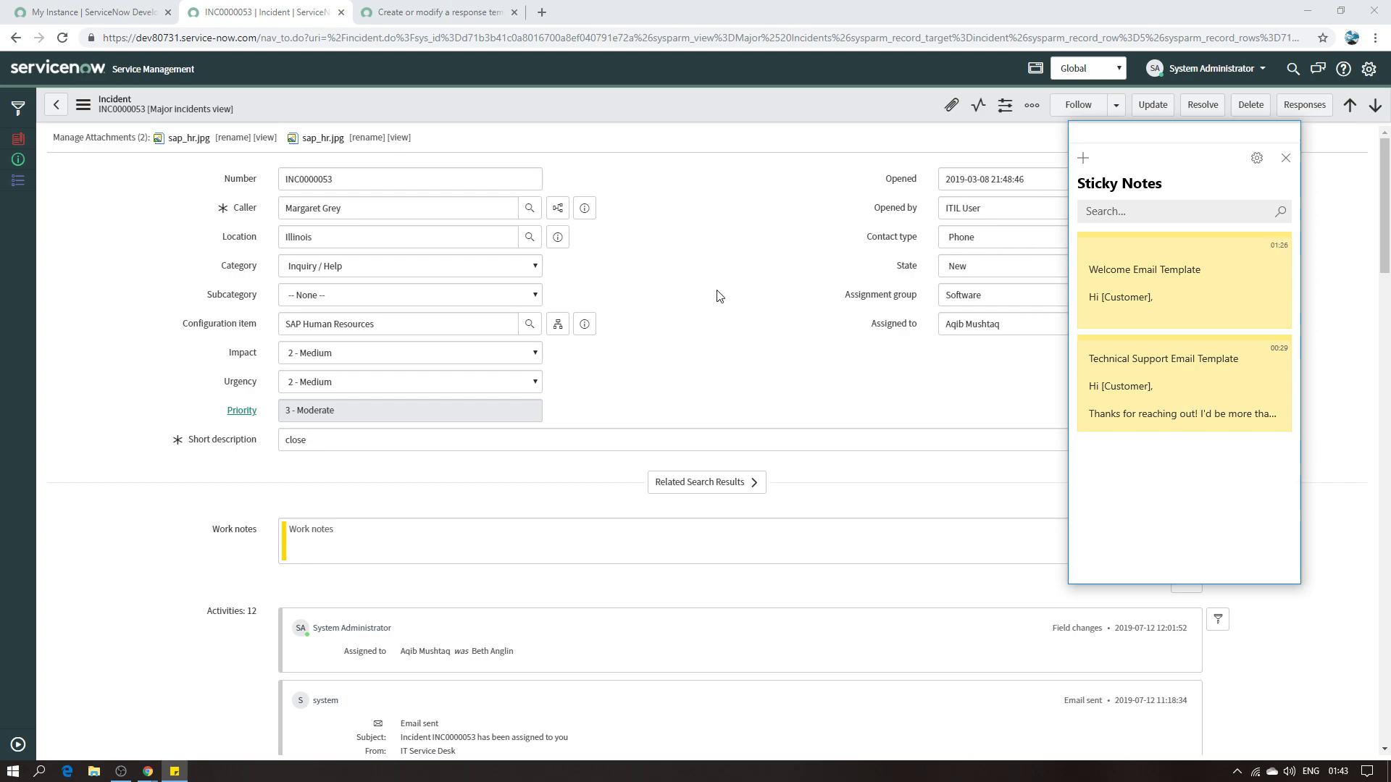
- Bring the browser with incident INC0000053 back in front of Sticky Notes
left_click(763, 285)
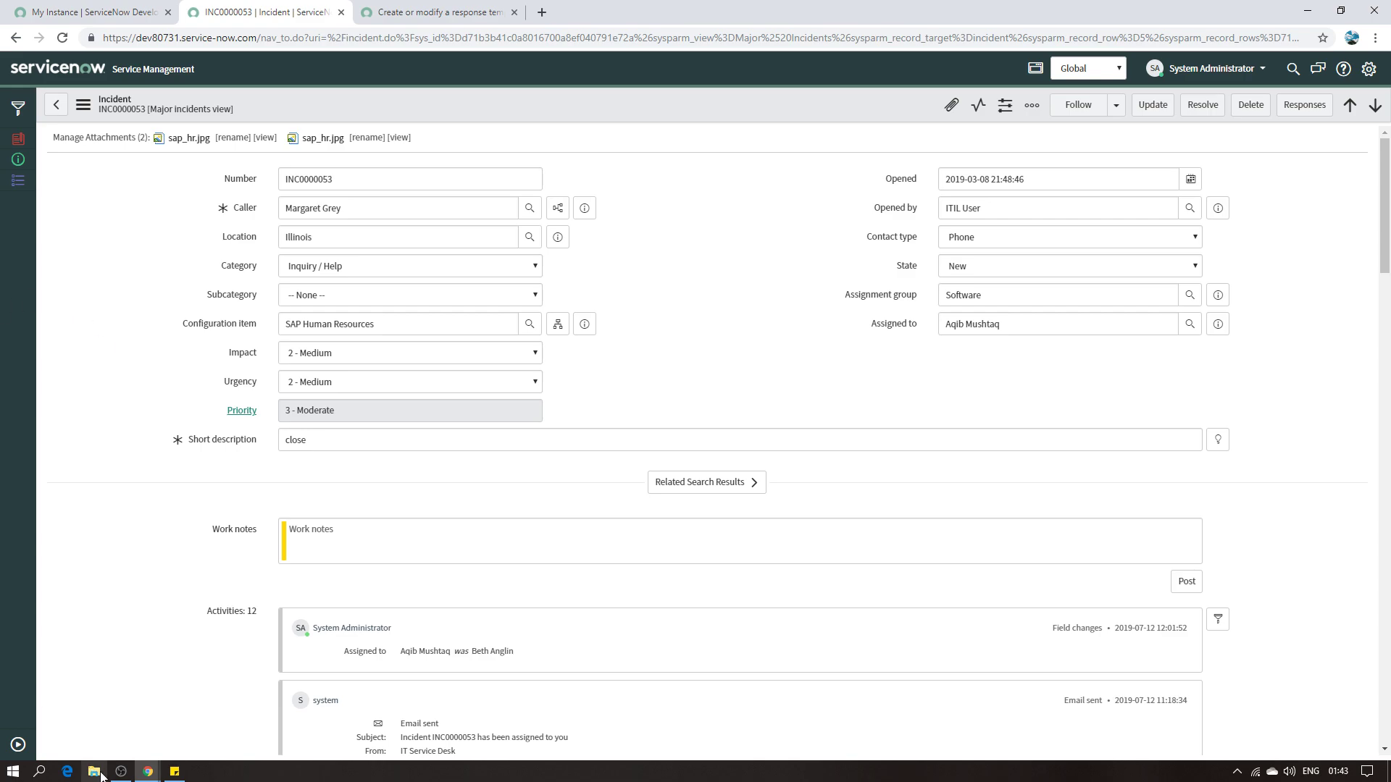
left_click(353, 552)
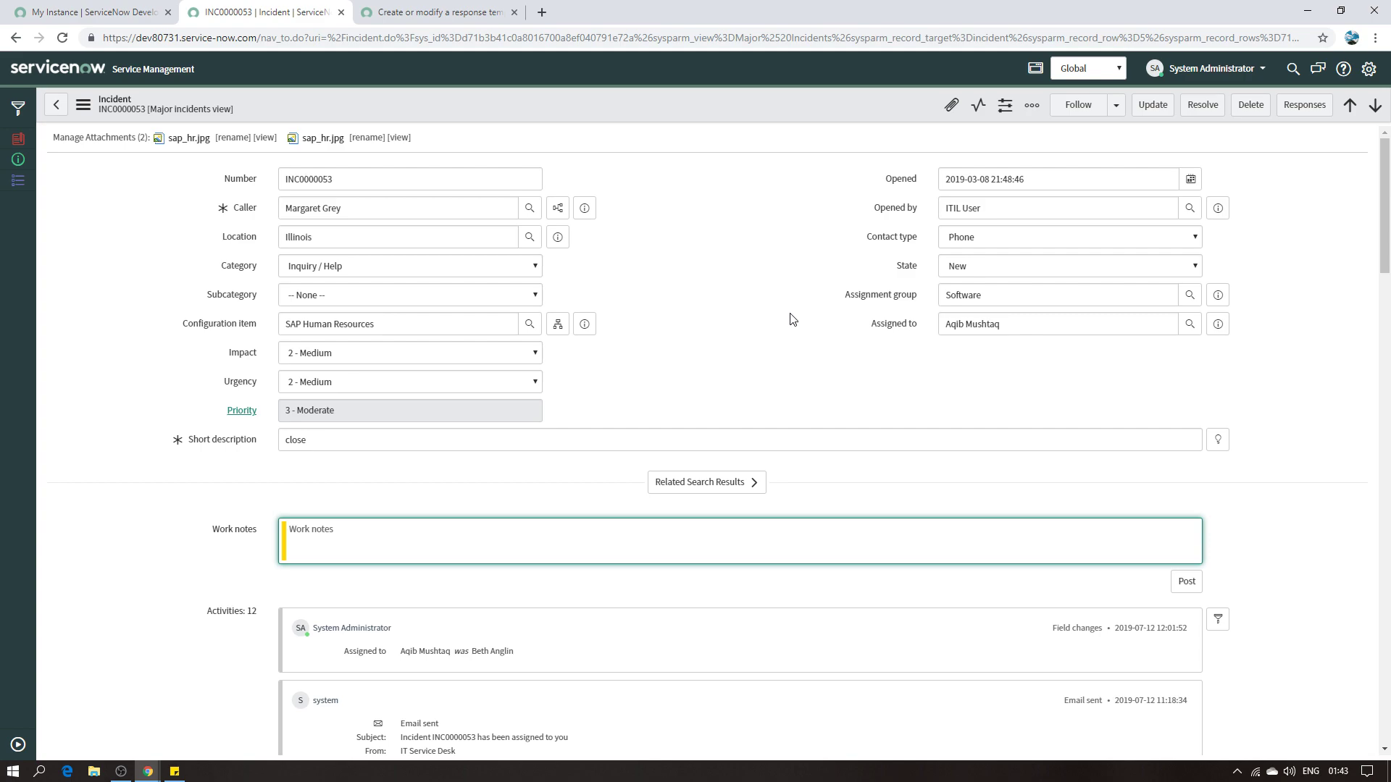
- Load the Welcome Email Template in Responses and check the caller's name in its greeting
left_click(1303, 106)
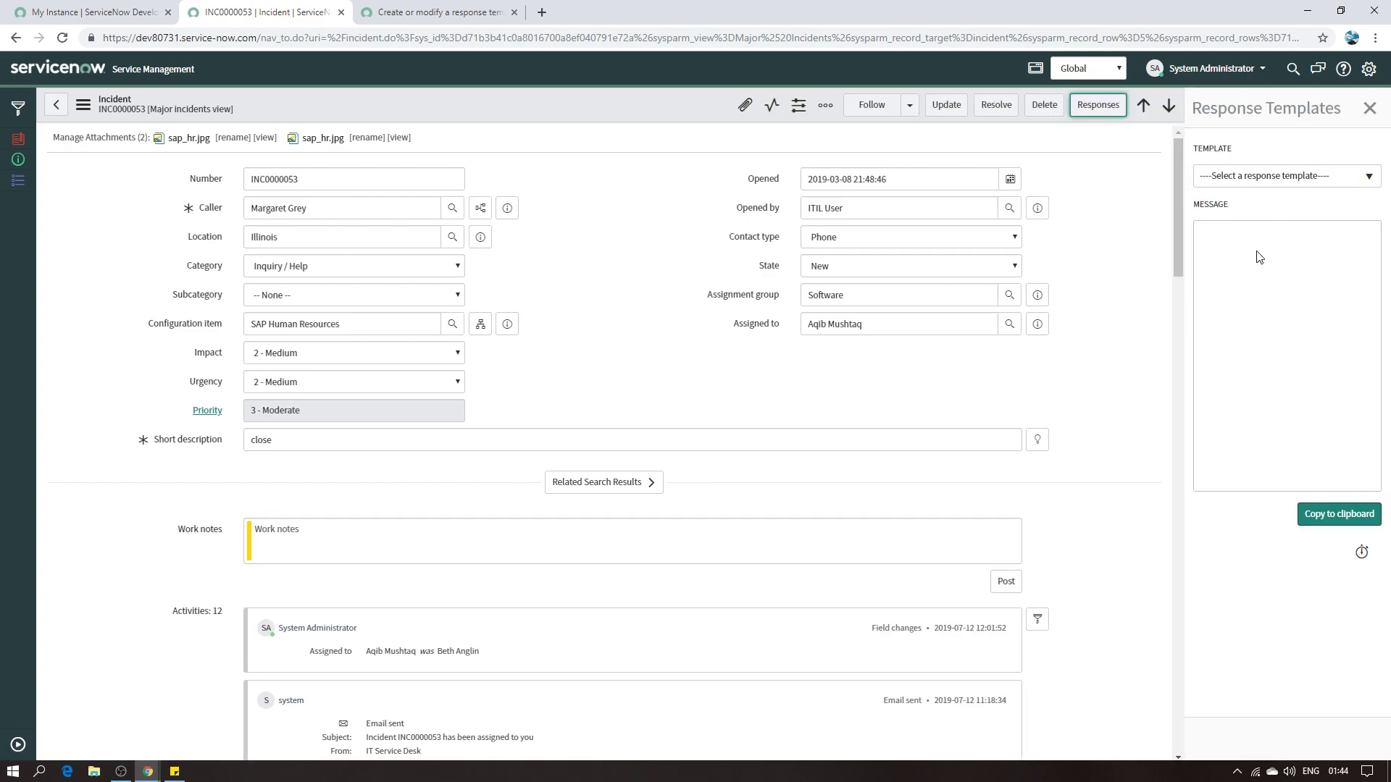
left_click(1326, 183)
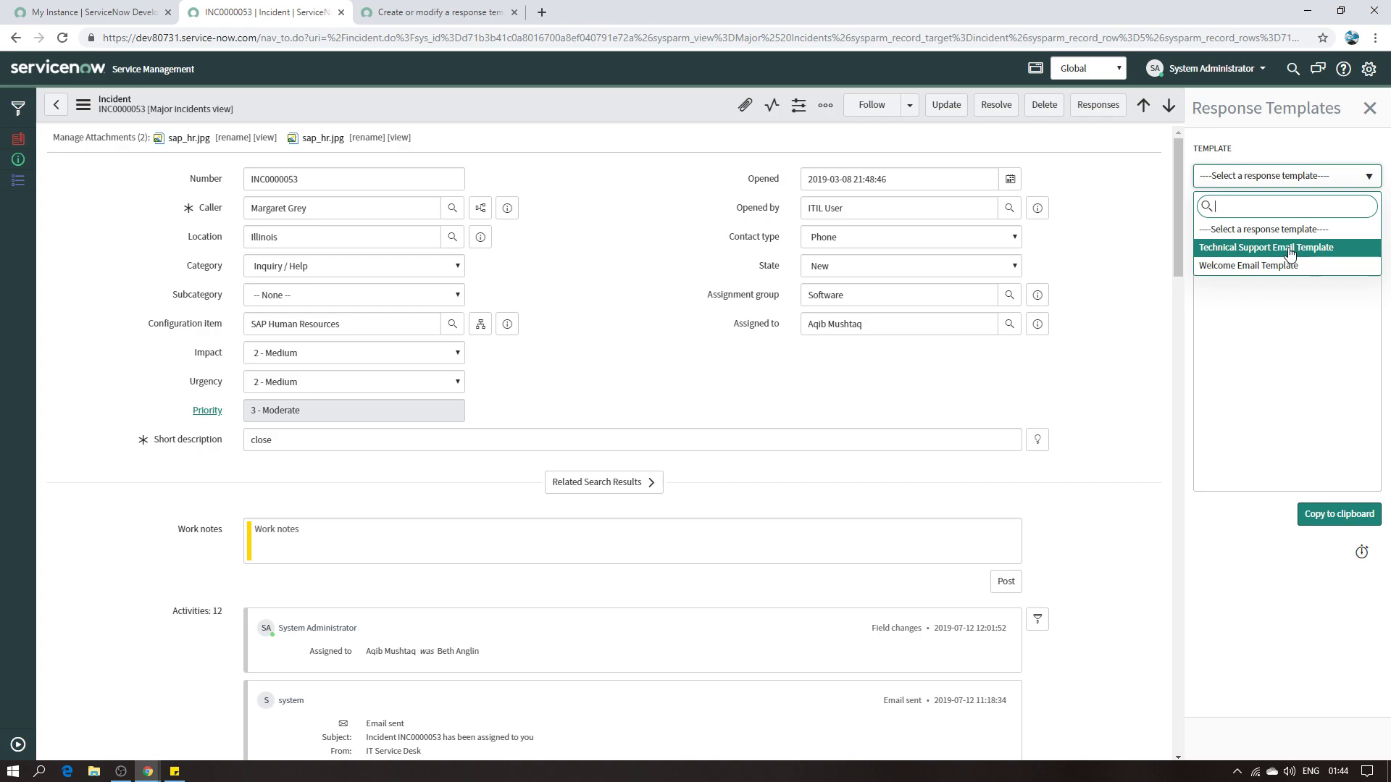
left_click(1259, 265)
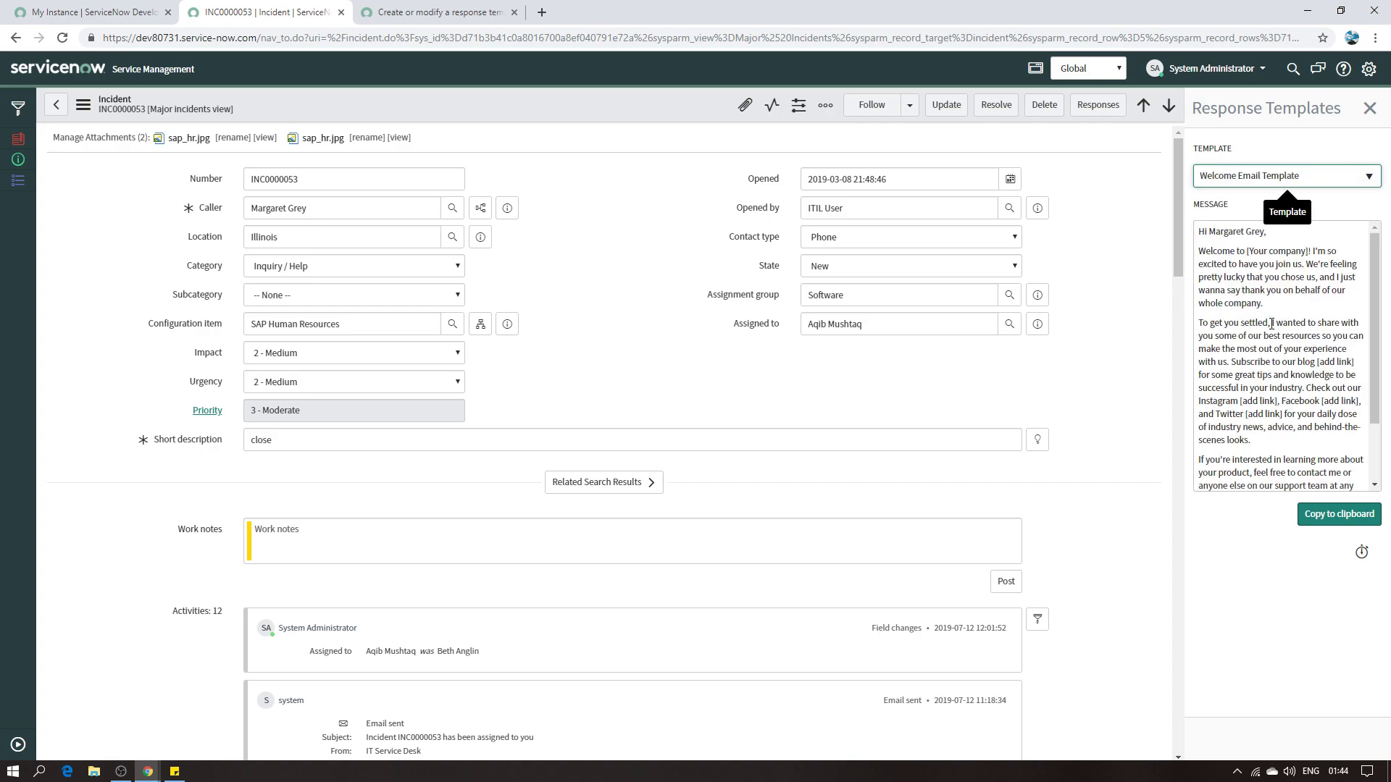
scroll(1275, 328, "down", 2)
scroll(1279, 330, "up", 2)
left_click_drag(1204, 231, 1266, 232)
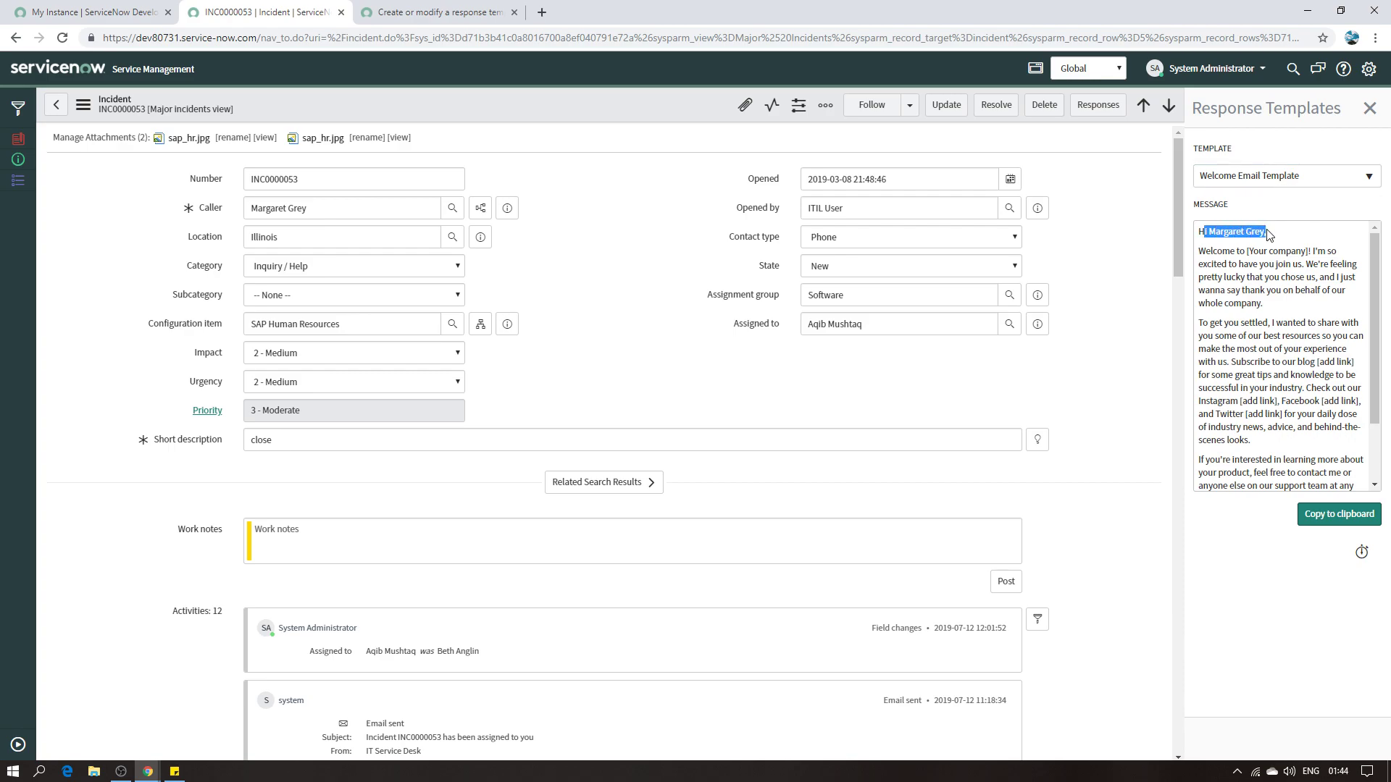
left_click(1232, 244)
- Read through the filled-in welcome message, then return to the Major incidents list
scroll(1236, 463, "down", 2)
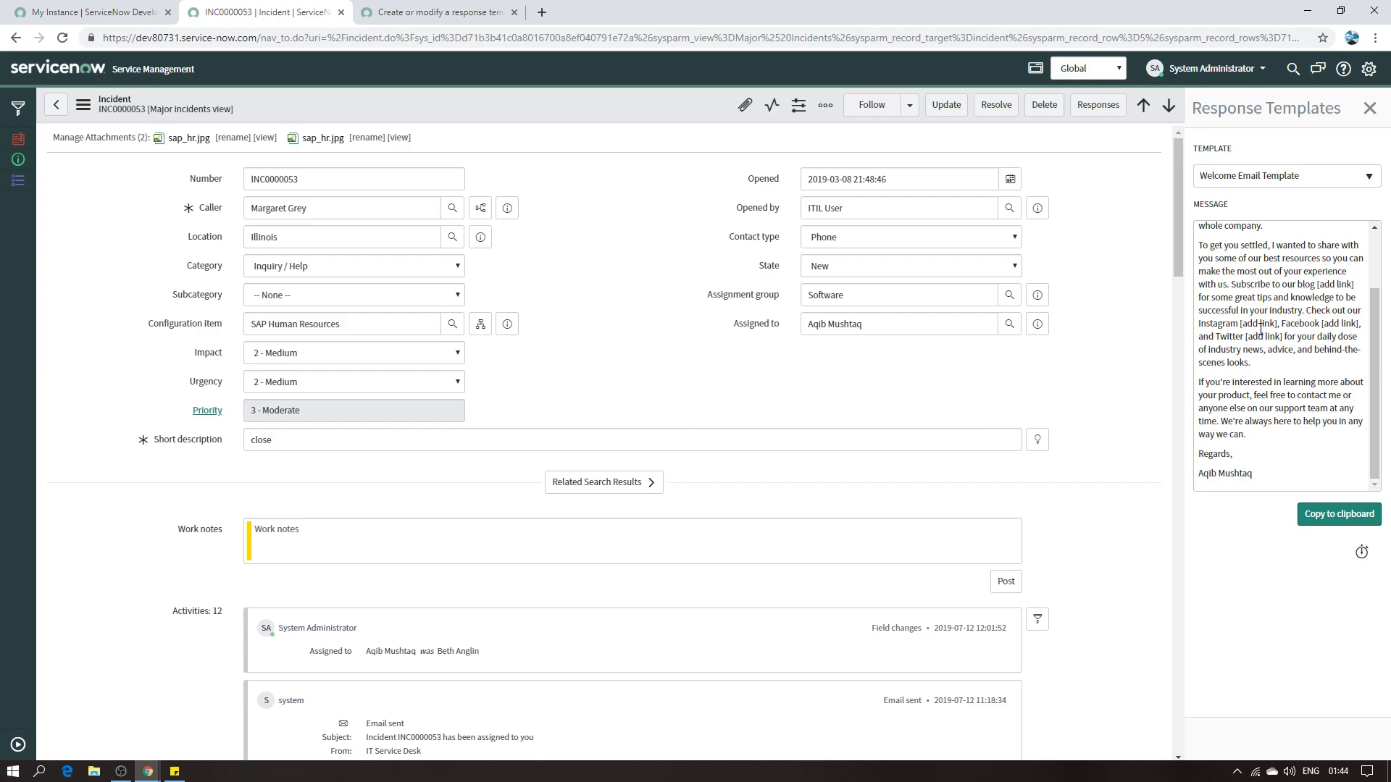
scroll(1261, 328, "up", 3)
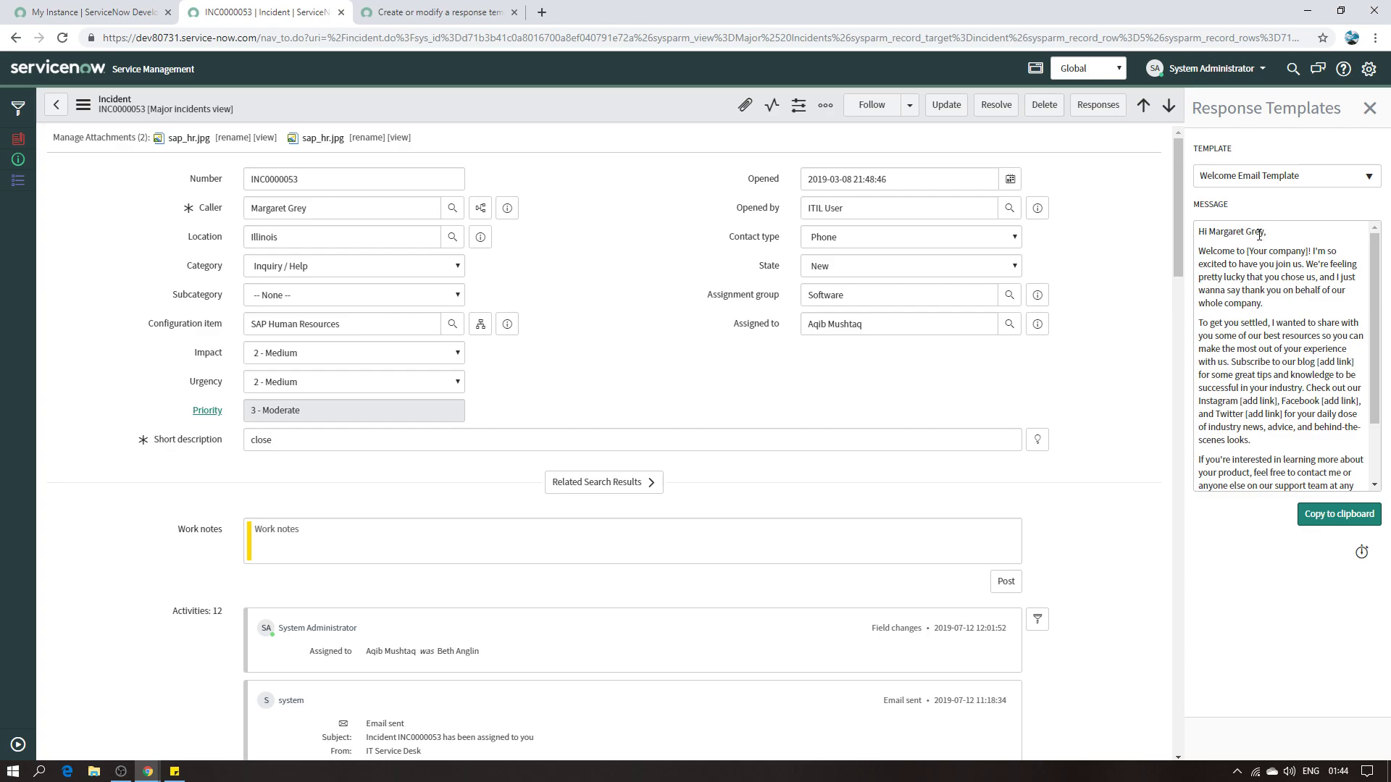
scroll(1257, 363, "down", 2)
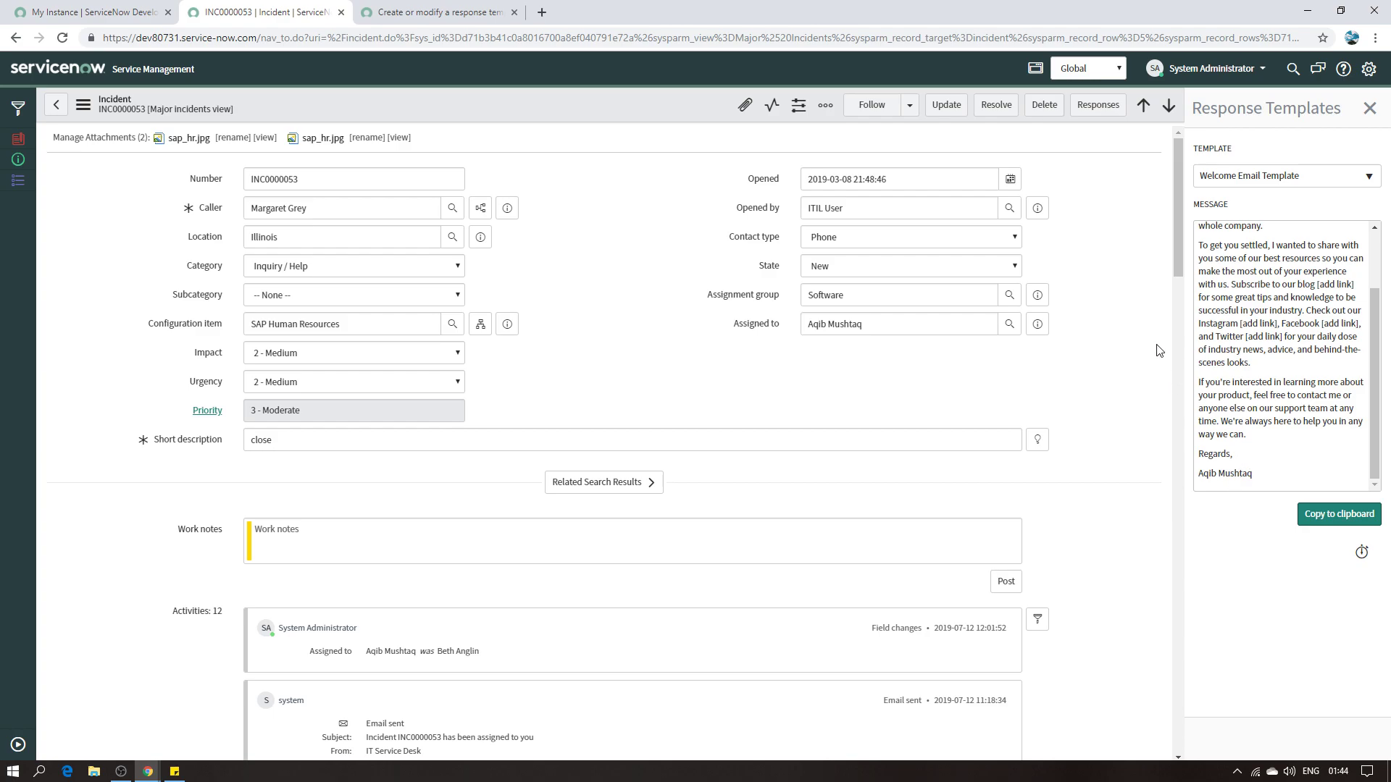
scroll(1286, 365, "up", 1)
scroll(1286, 364, "up", 2)
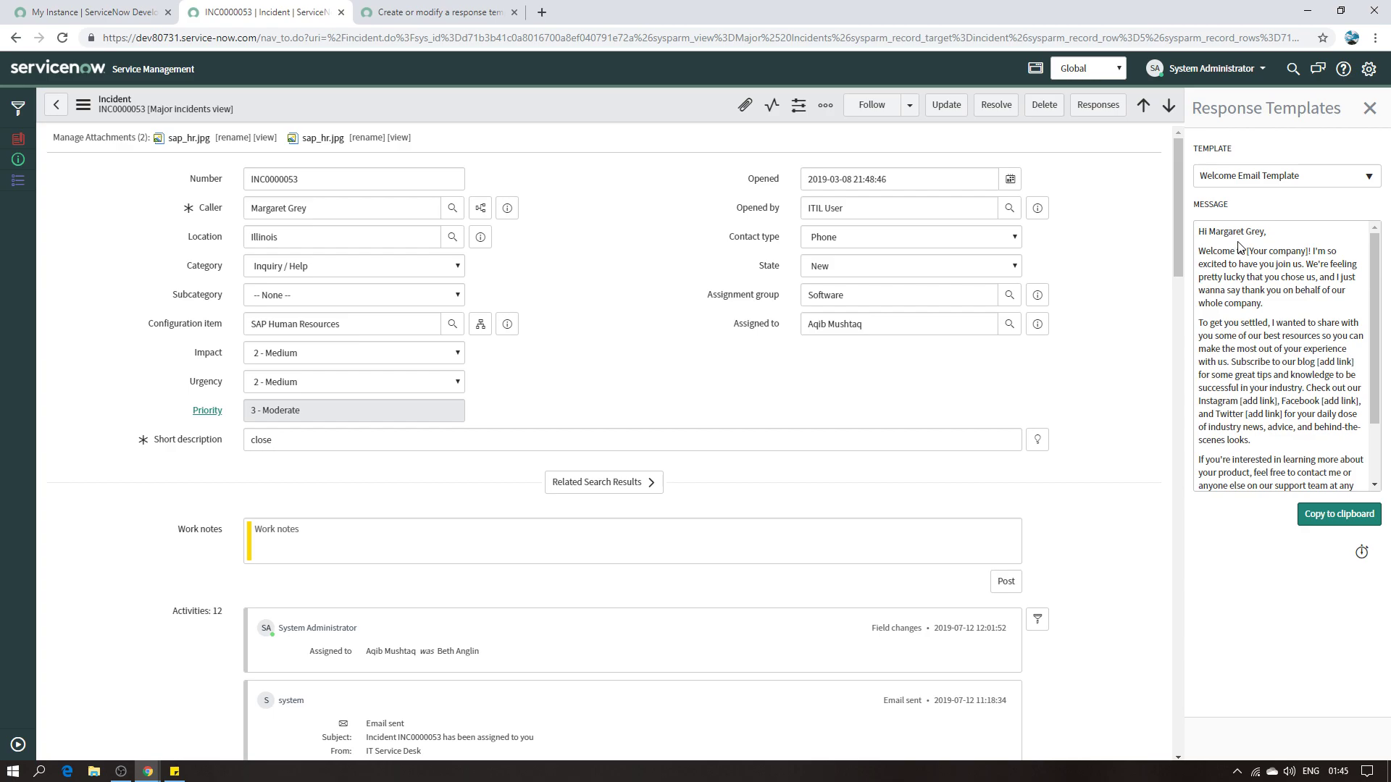
left_click(49, 111)
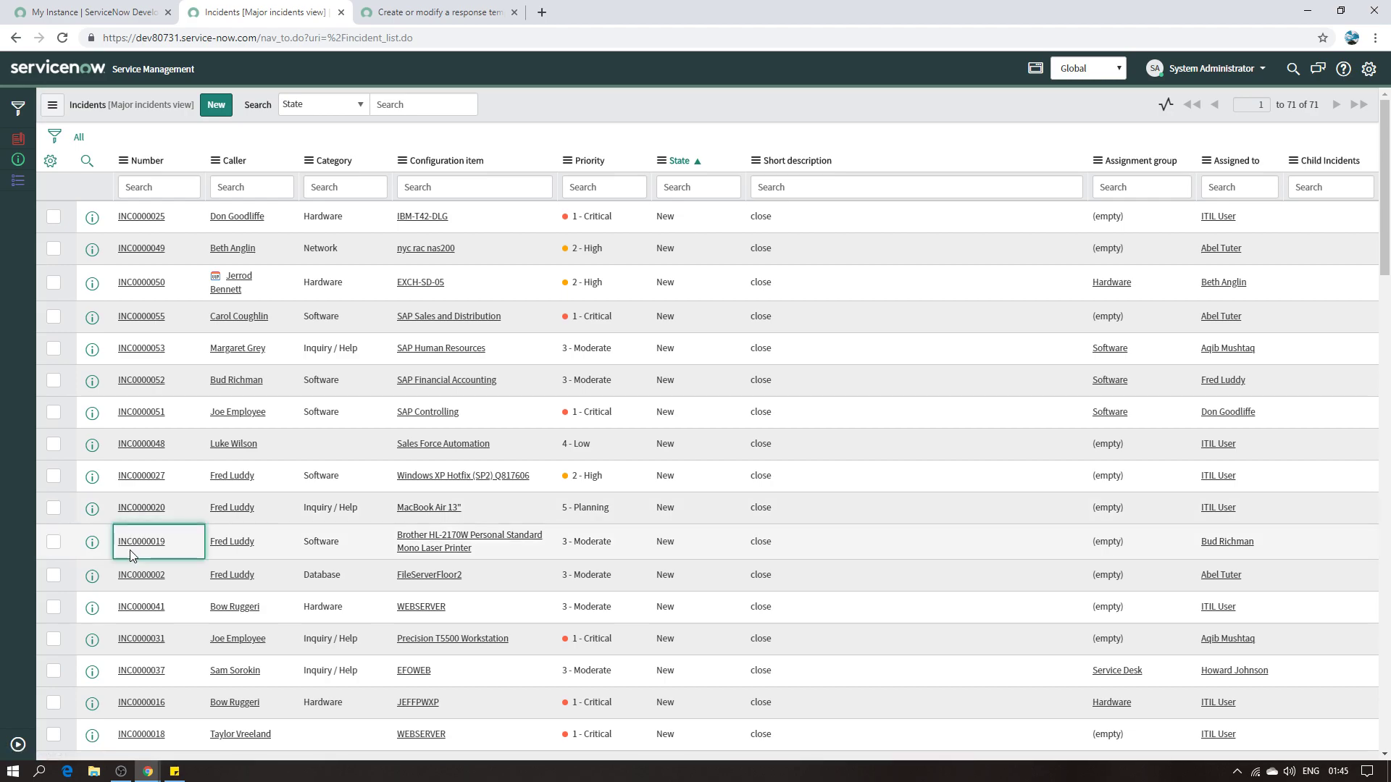
- Open incident INC0000019 and load the Technical Support Email Template in Responses
left_click(135, 548)
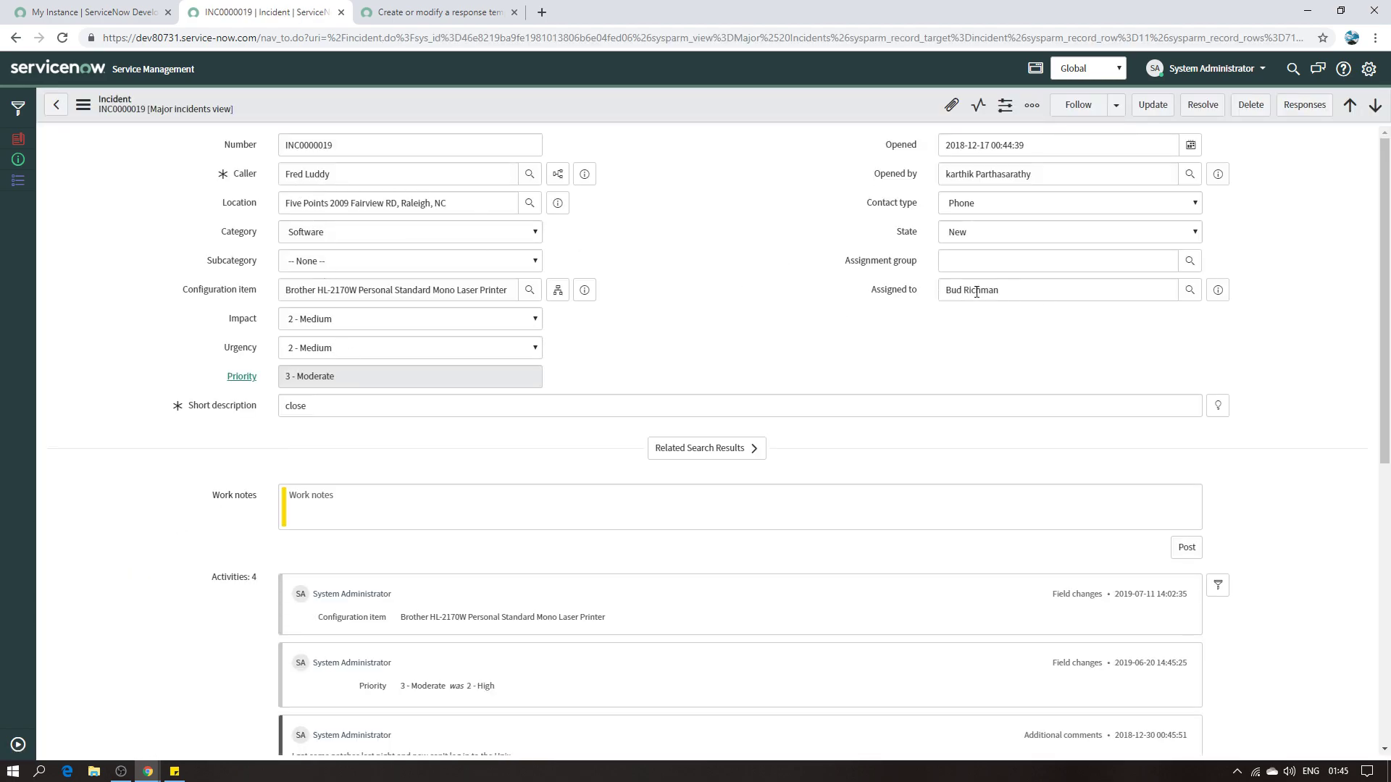
left_click(1303, 109)
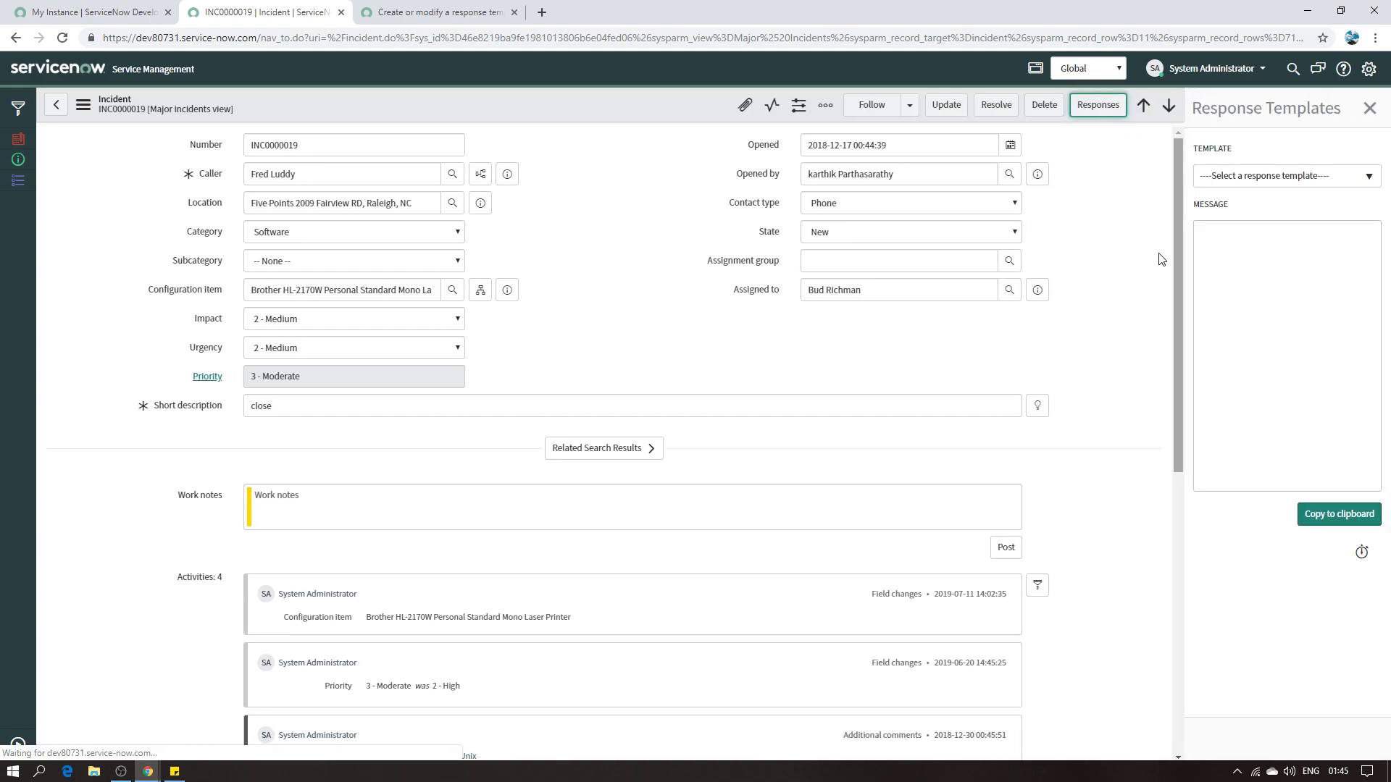
left_click(1354, 176)
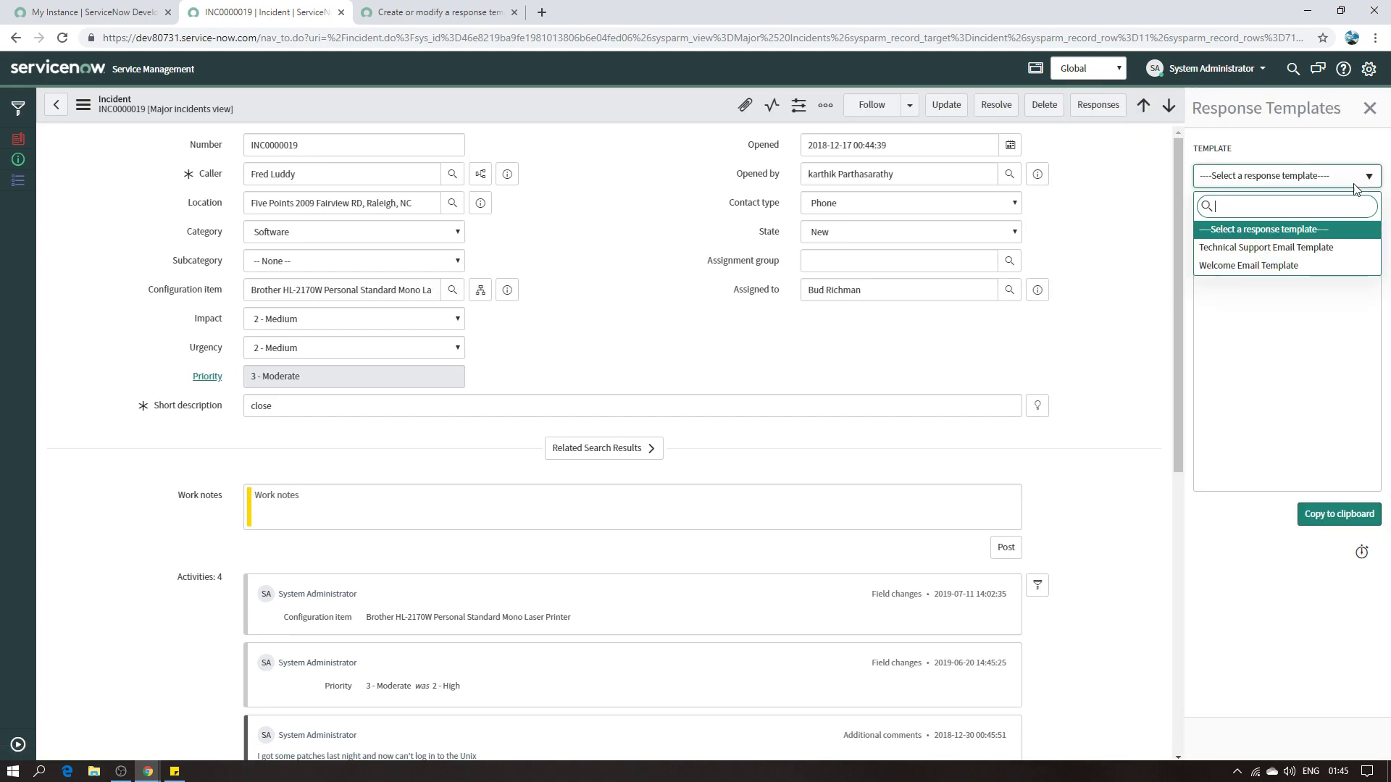
left_click(1245, 248)
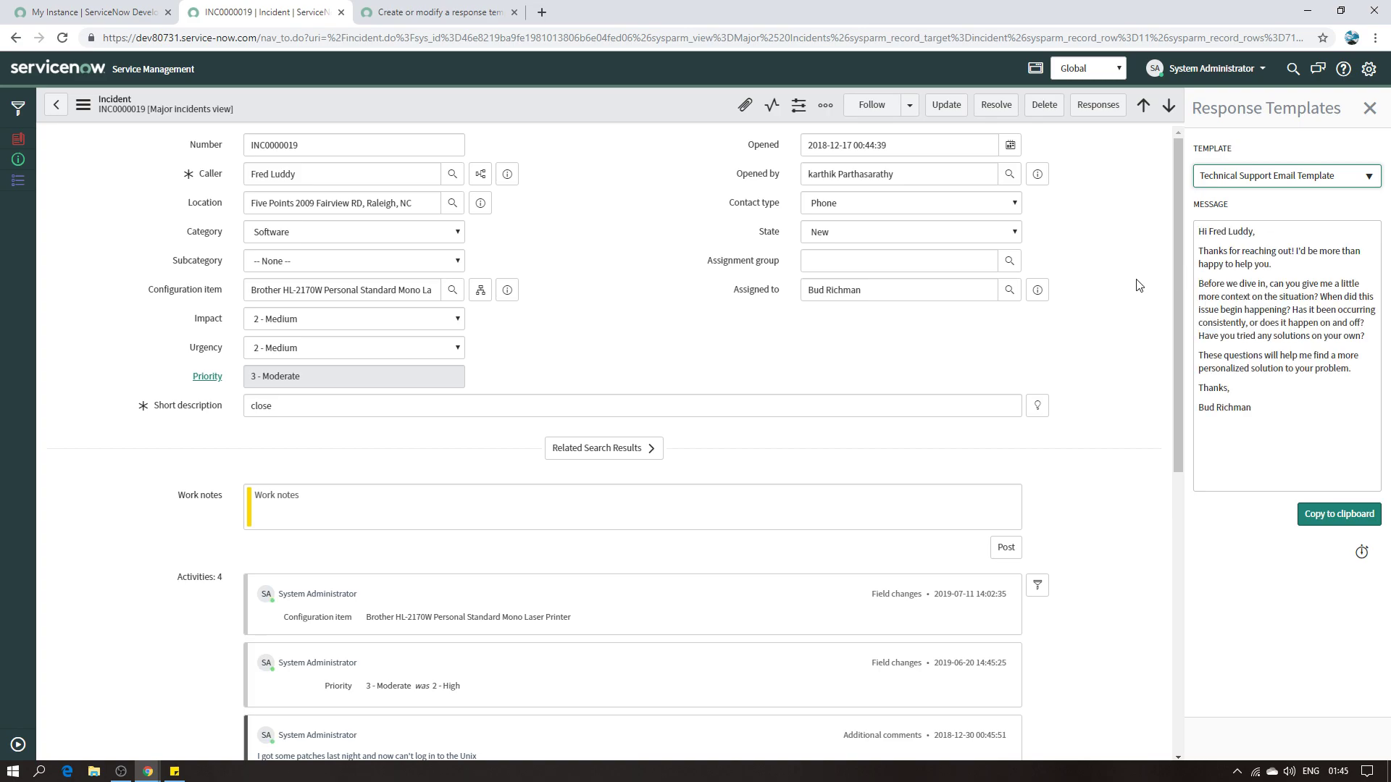
- Copy the template personalised with caller and assignee names and paste it into work notes
left_click_drag(1209, 232, 1268, 234)
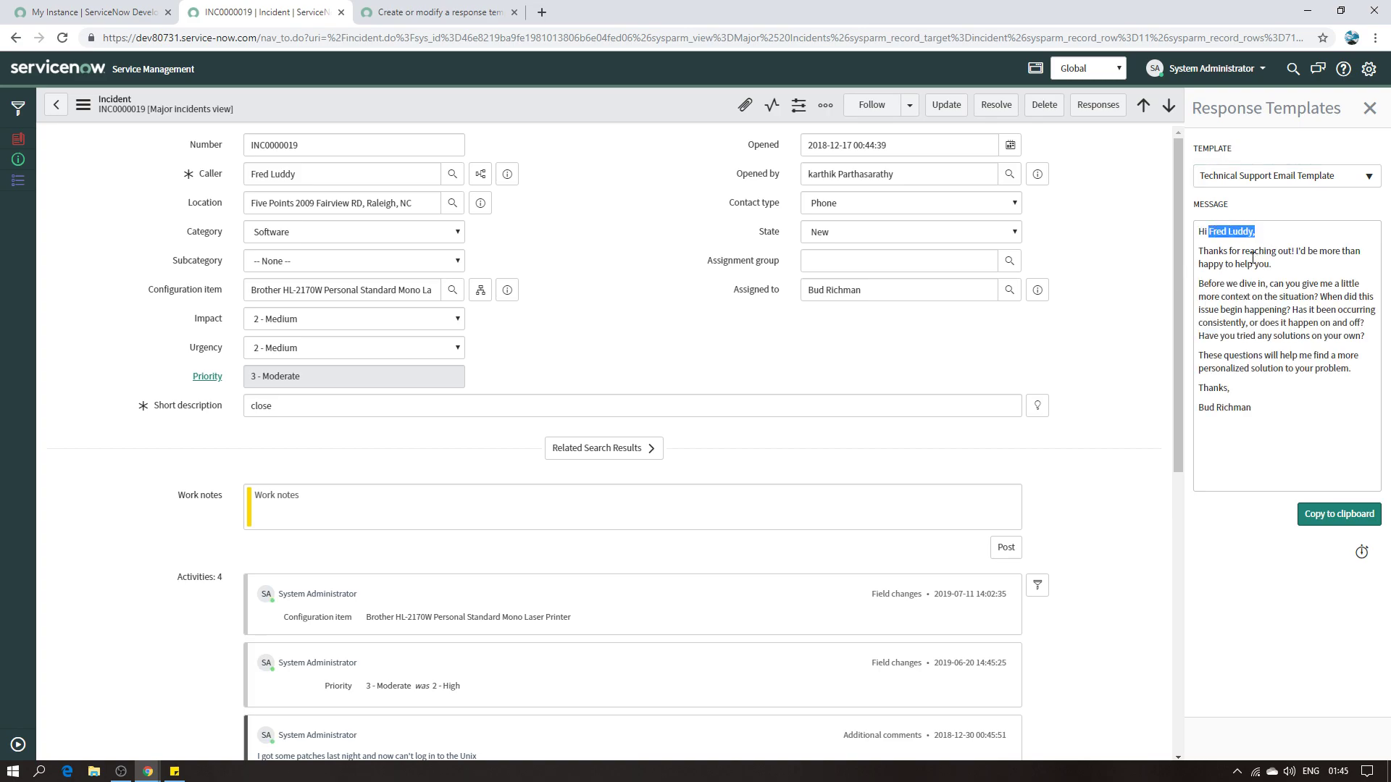
left_click_drag(1269, 414, 1178, 410)
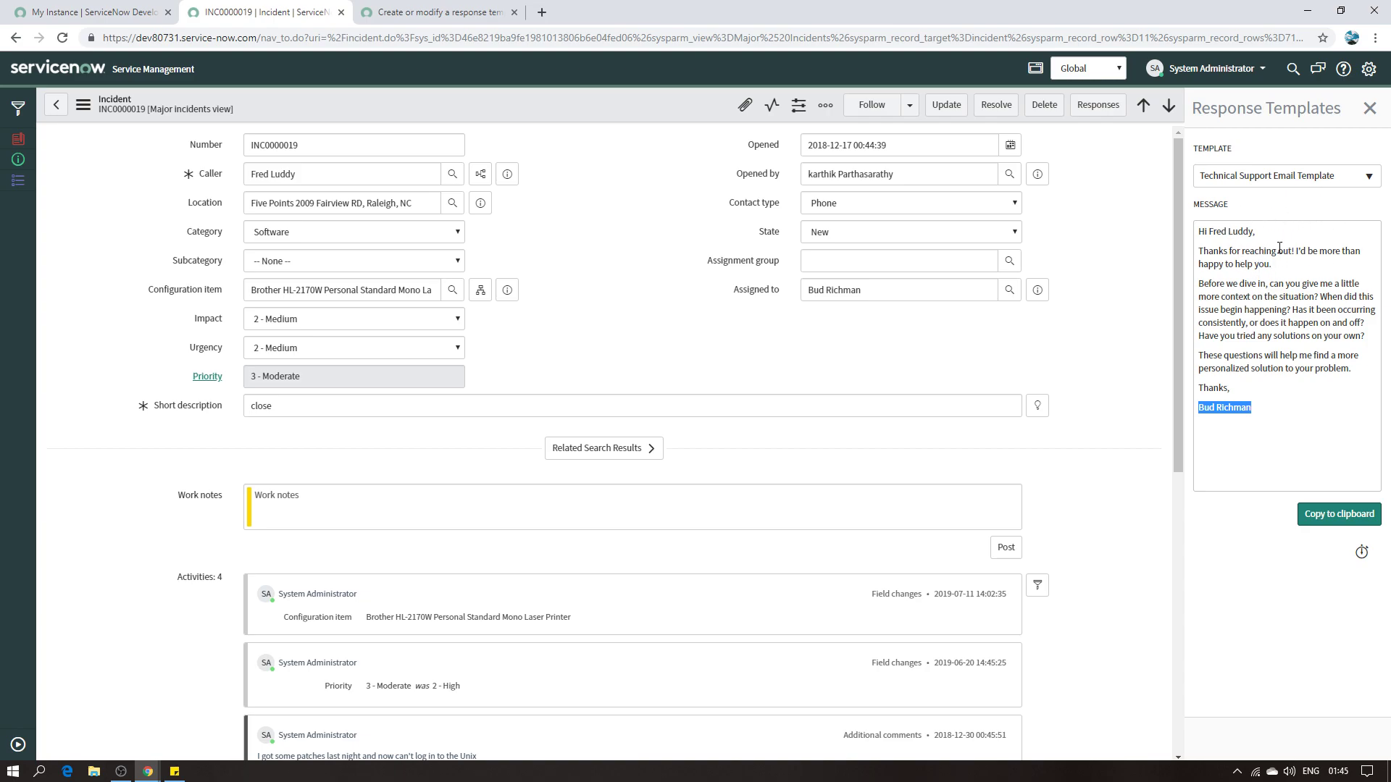
left_click_drag(1200, 251, 1355, 376)
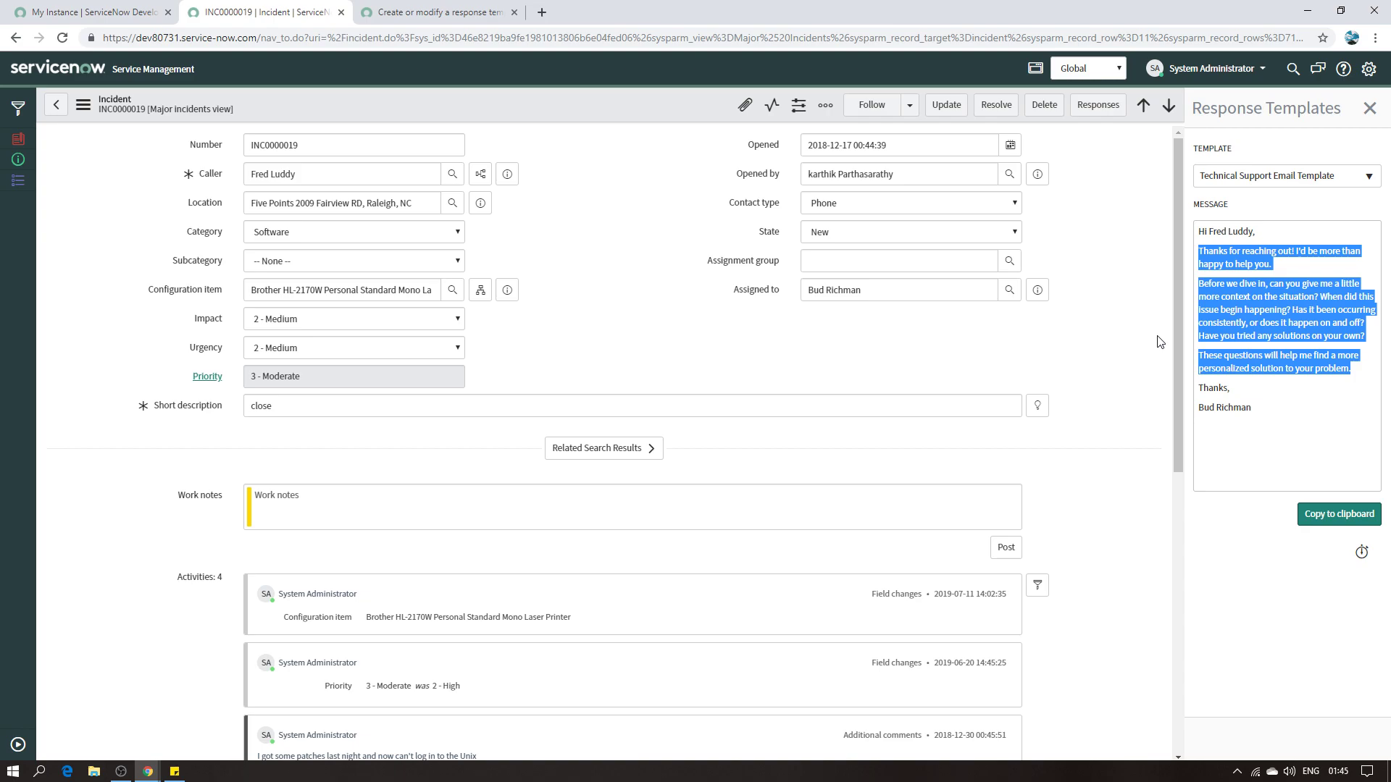
left_click(1340, 515)
left_click(367, 504)
key("ctrl+v")
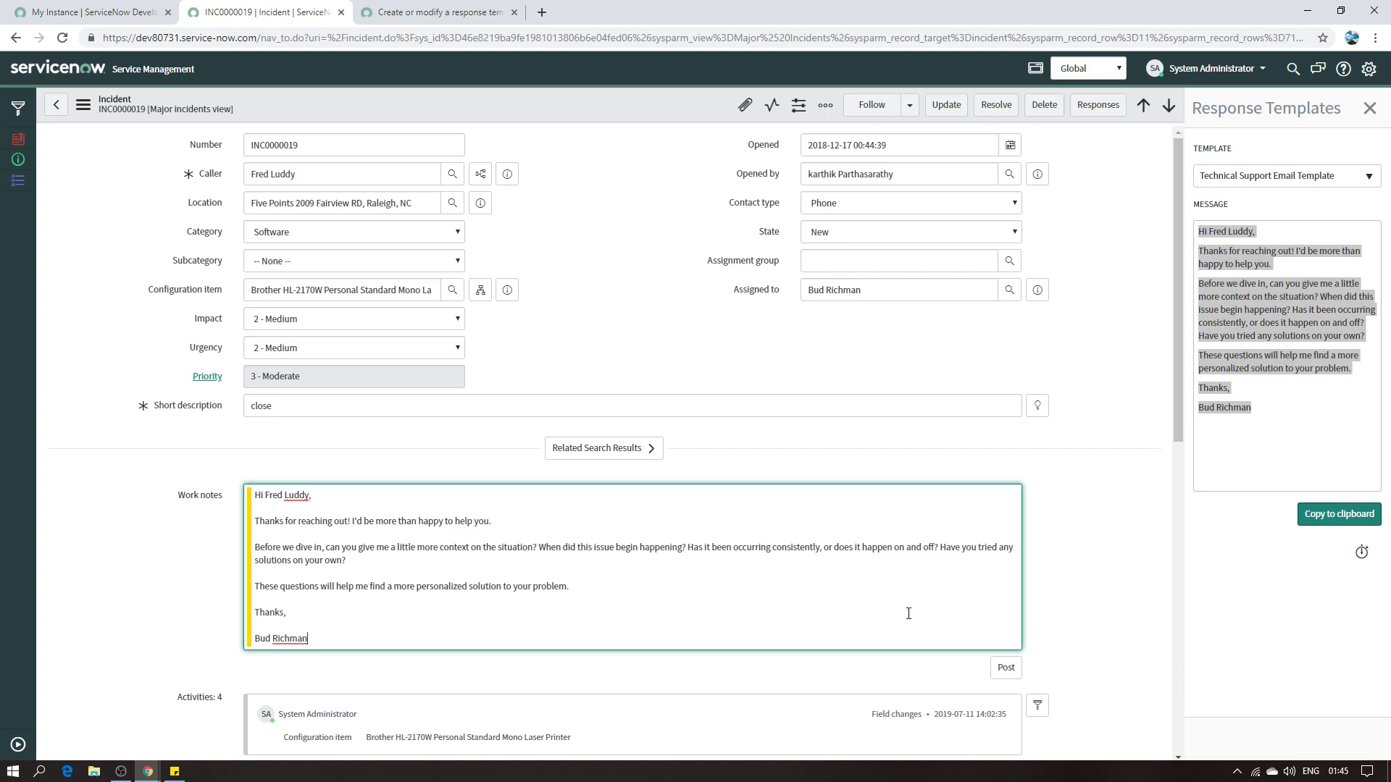
- Close the Response Templates panel on INC0000019 and expand the navigator's favourites
left_click(175, 771)
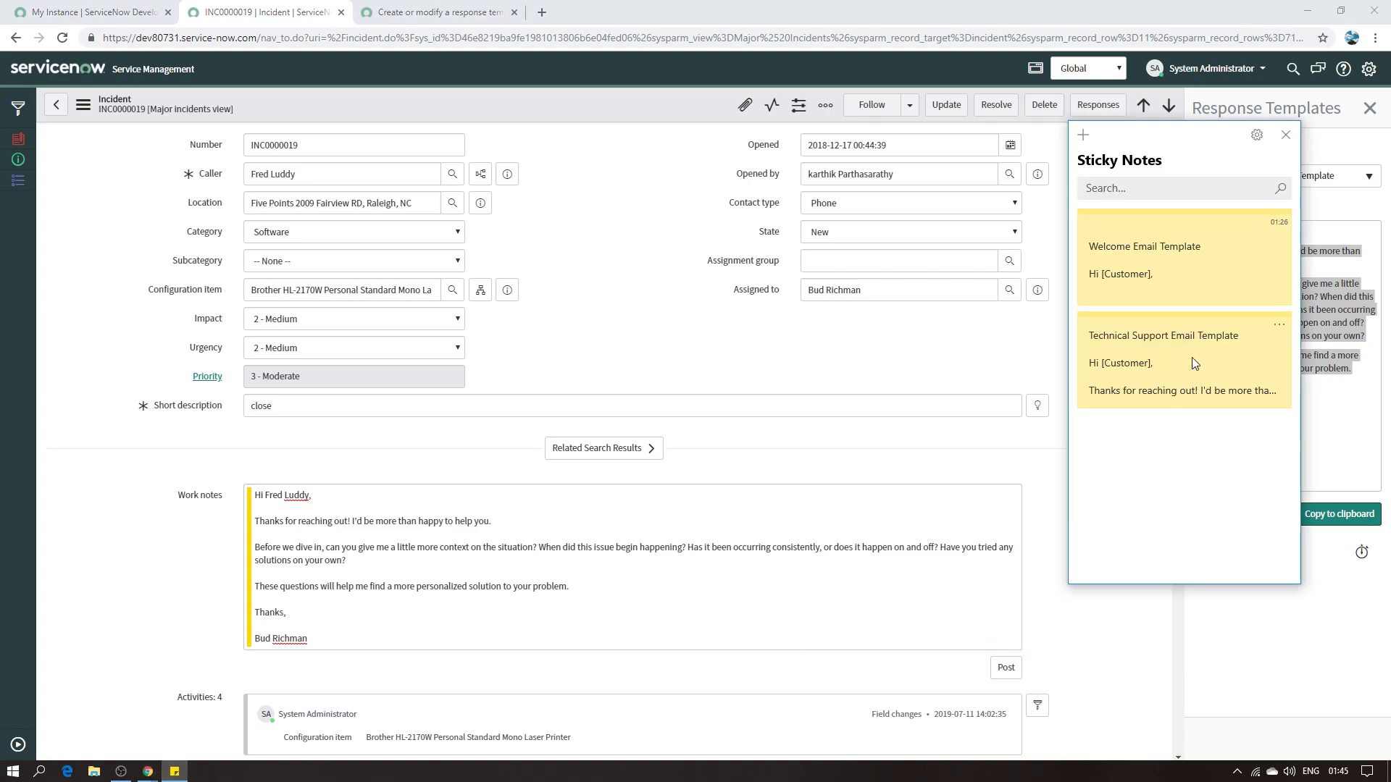
left_click(667, 312)
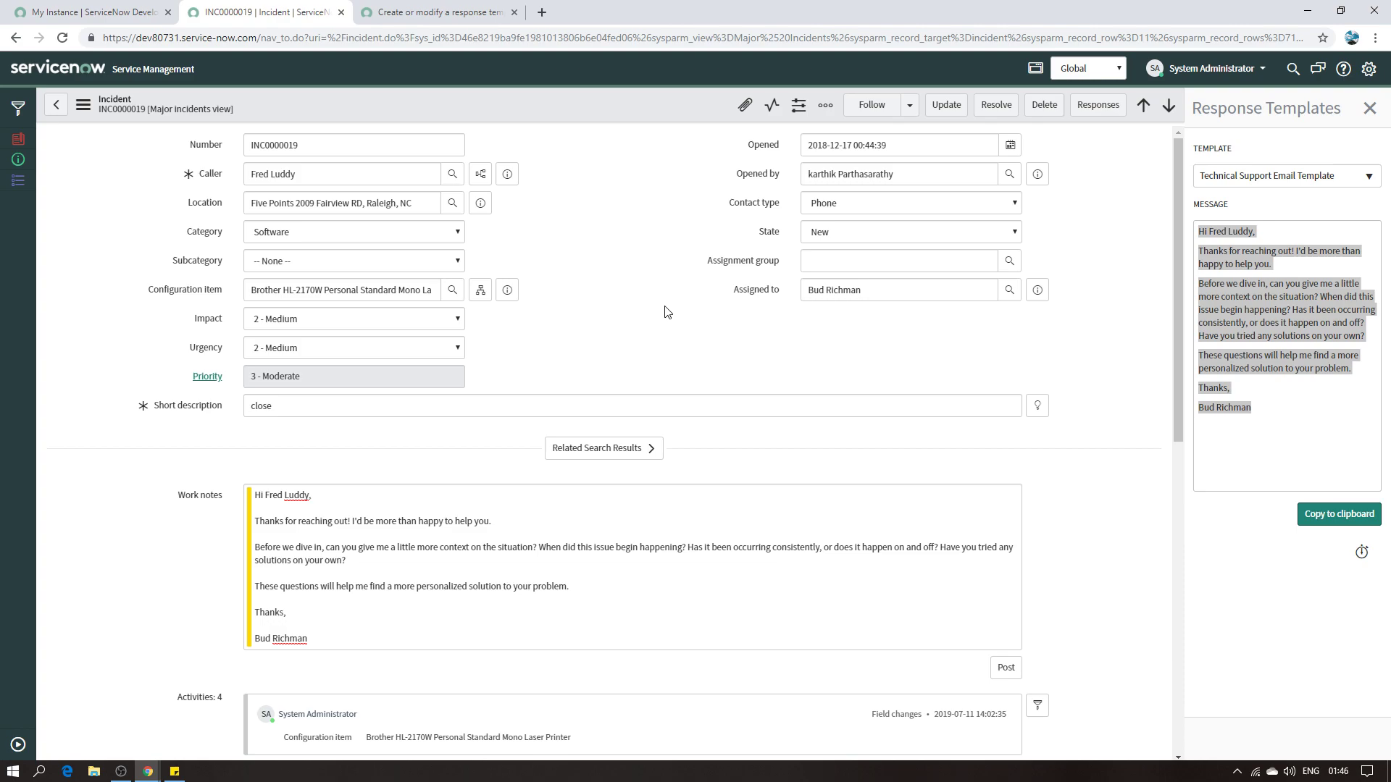
left_click(1349, 181)
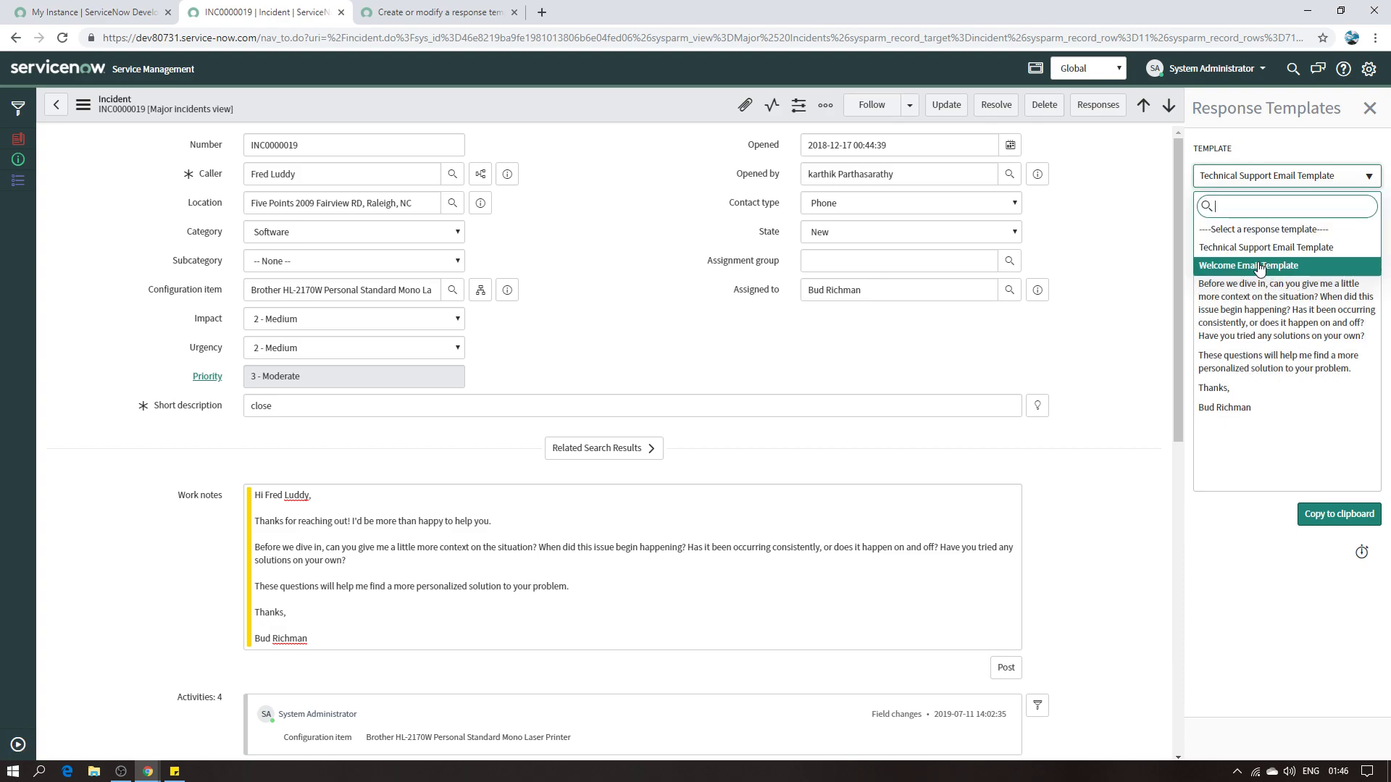
left_click(1100, 247)
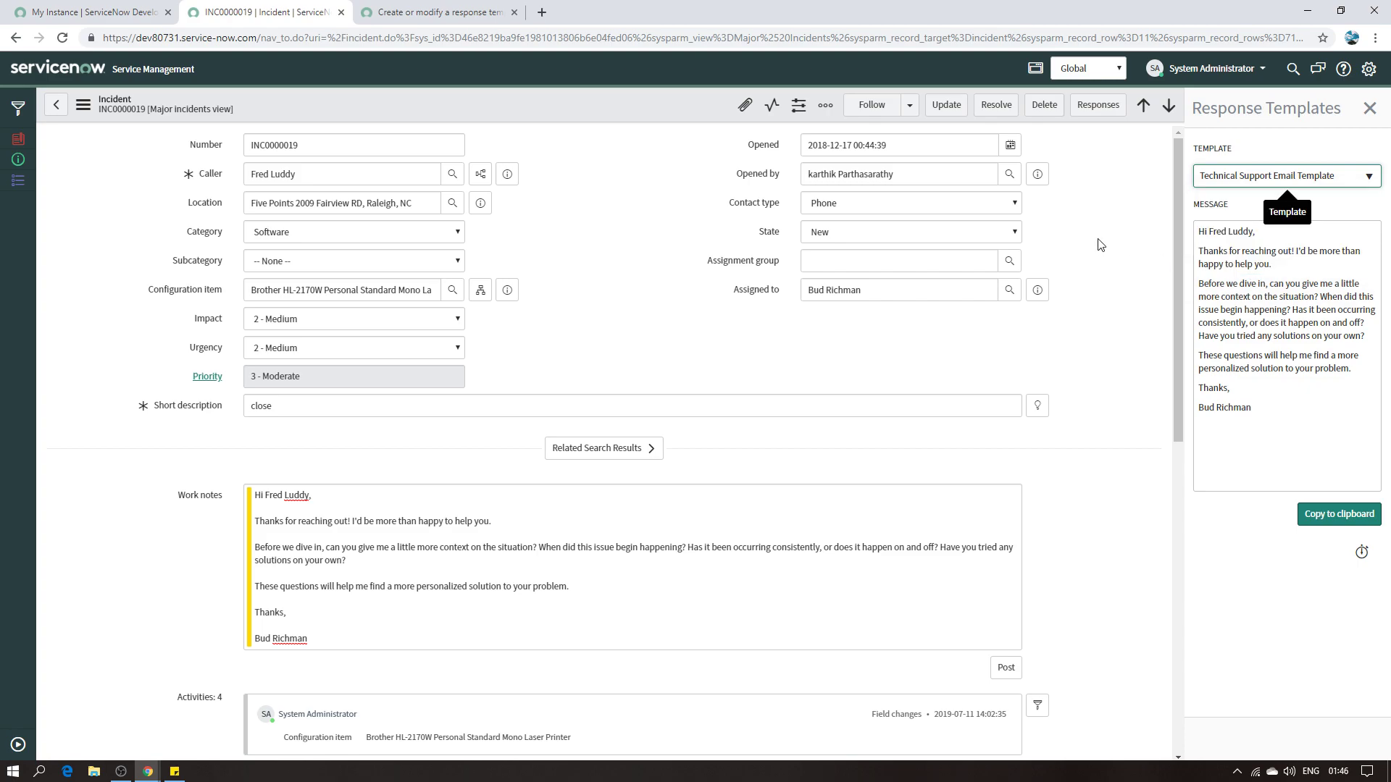
left_click(1369, 109)
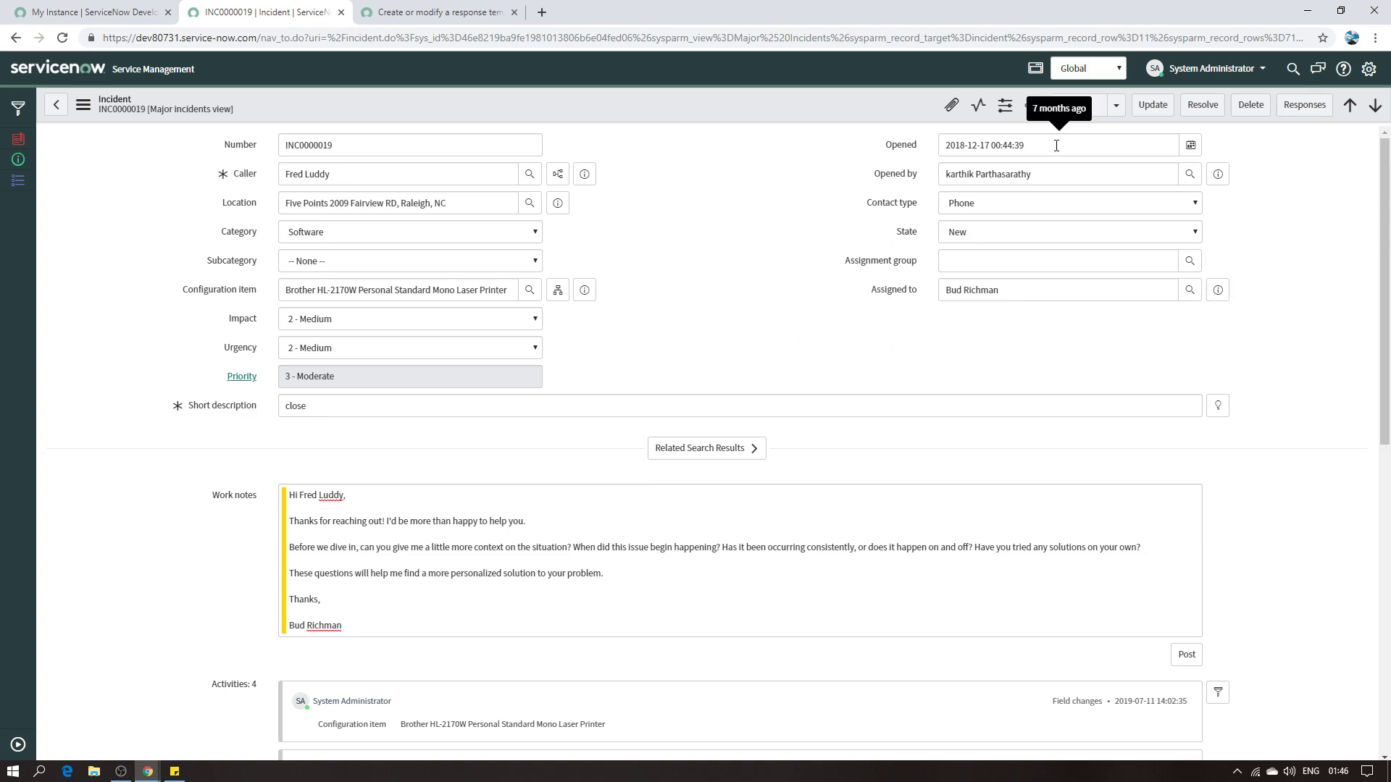
left_click(18, 745)
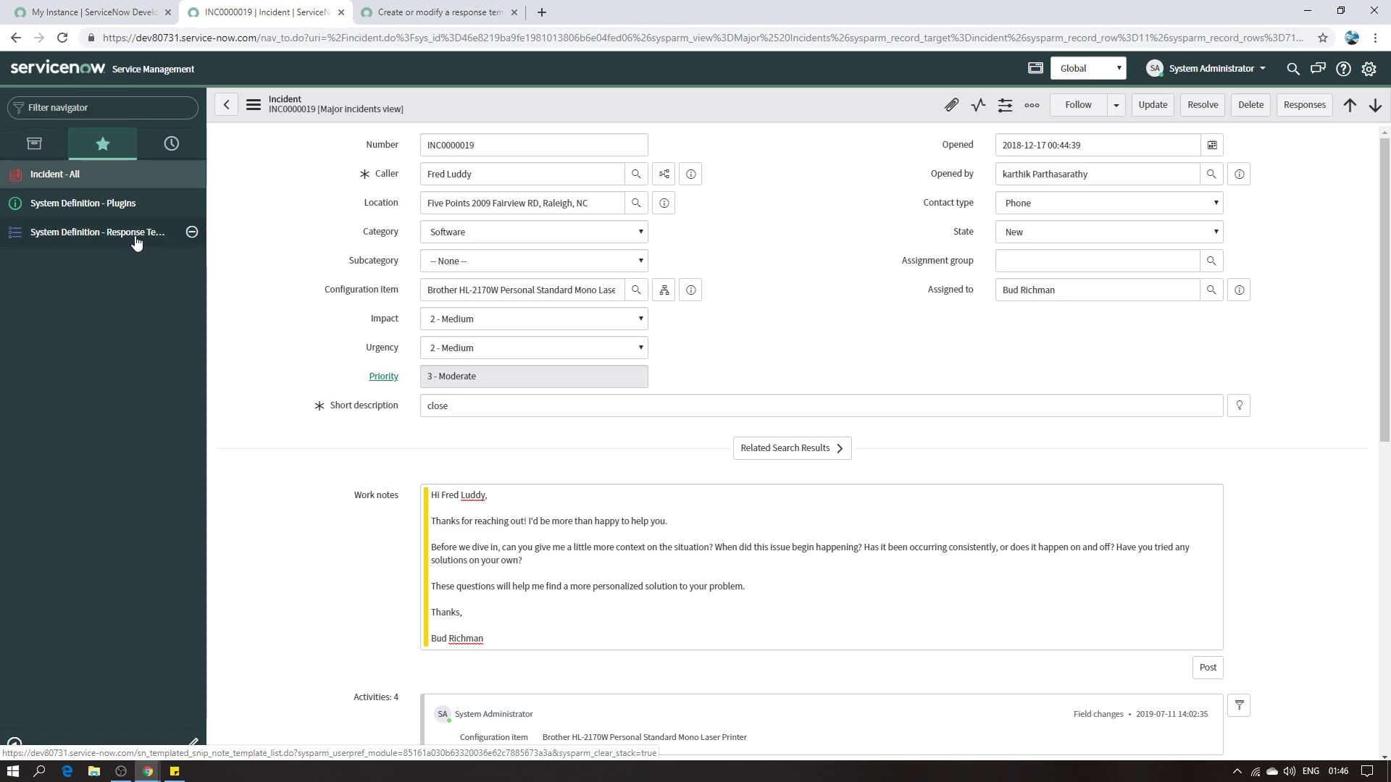
- Delete the Welcome and Technical Support Email Templates, then open Incident - All
left_click(90, 238)
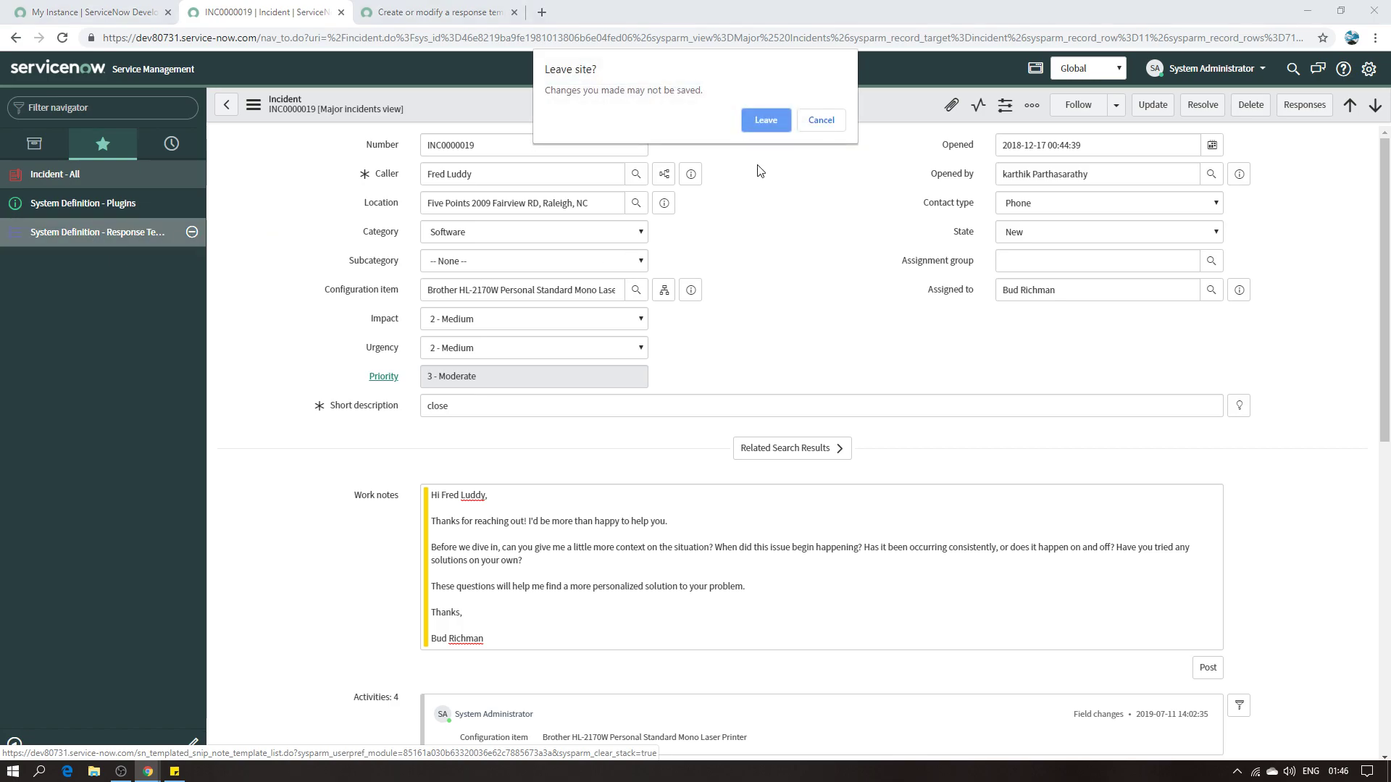
left_click(770, 117)
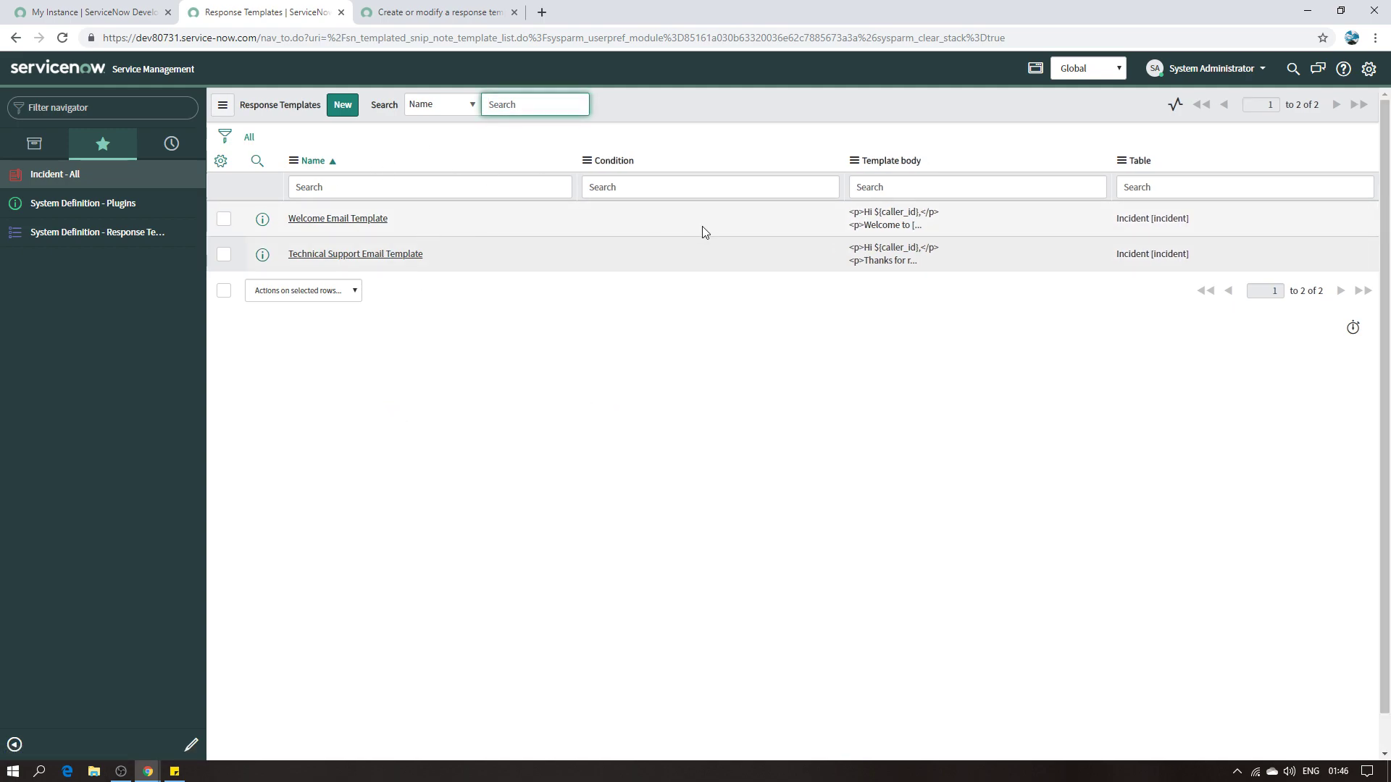
left_click(224, 290)
left_click(329, 291)
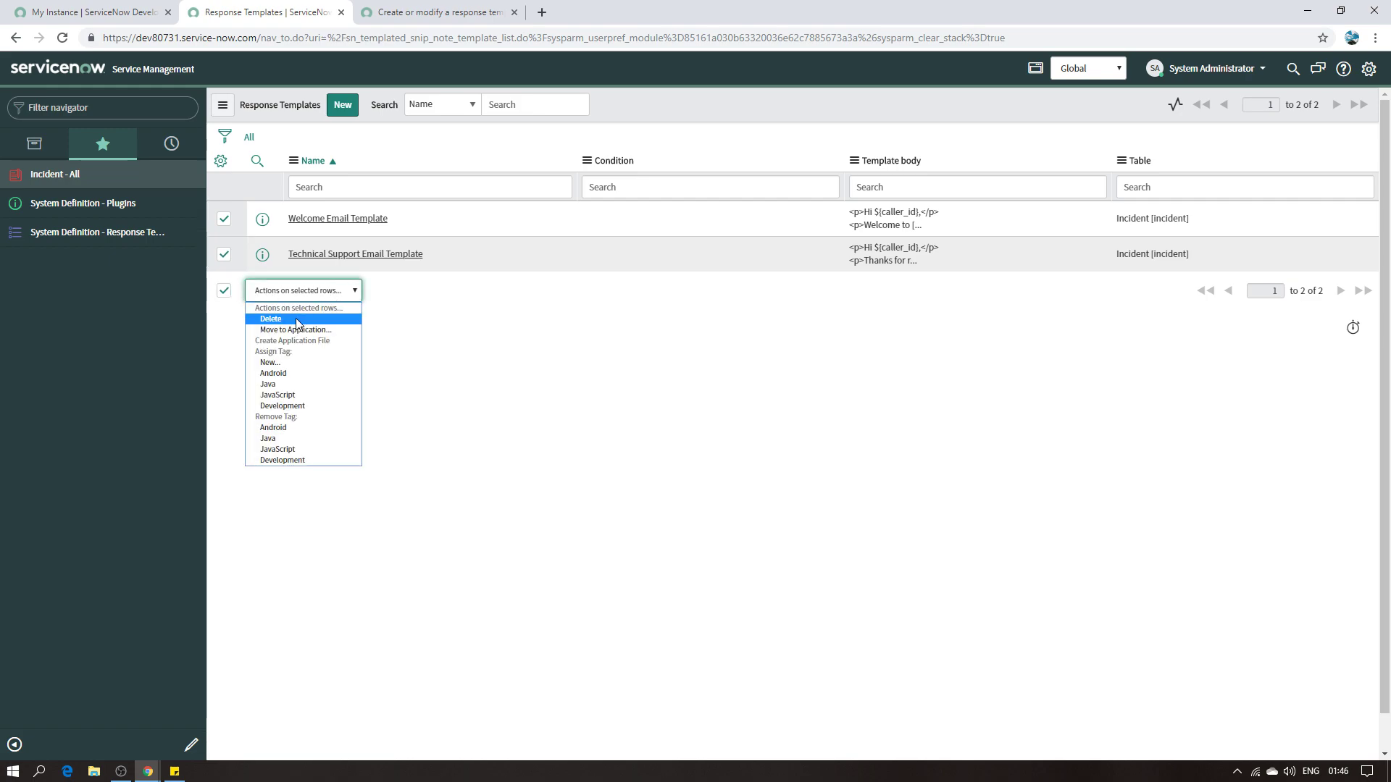
key("Escape")
key("d")
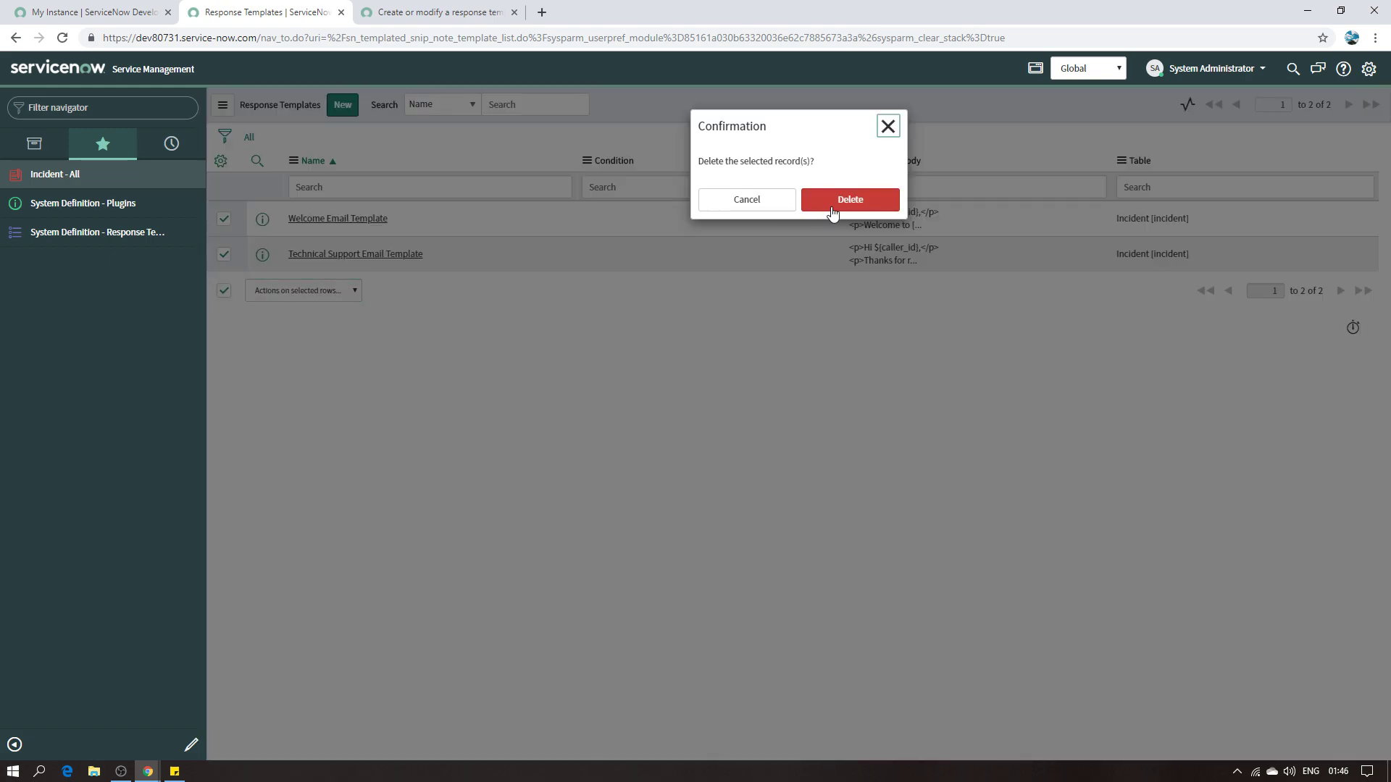
key("Return")
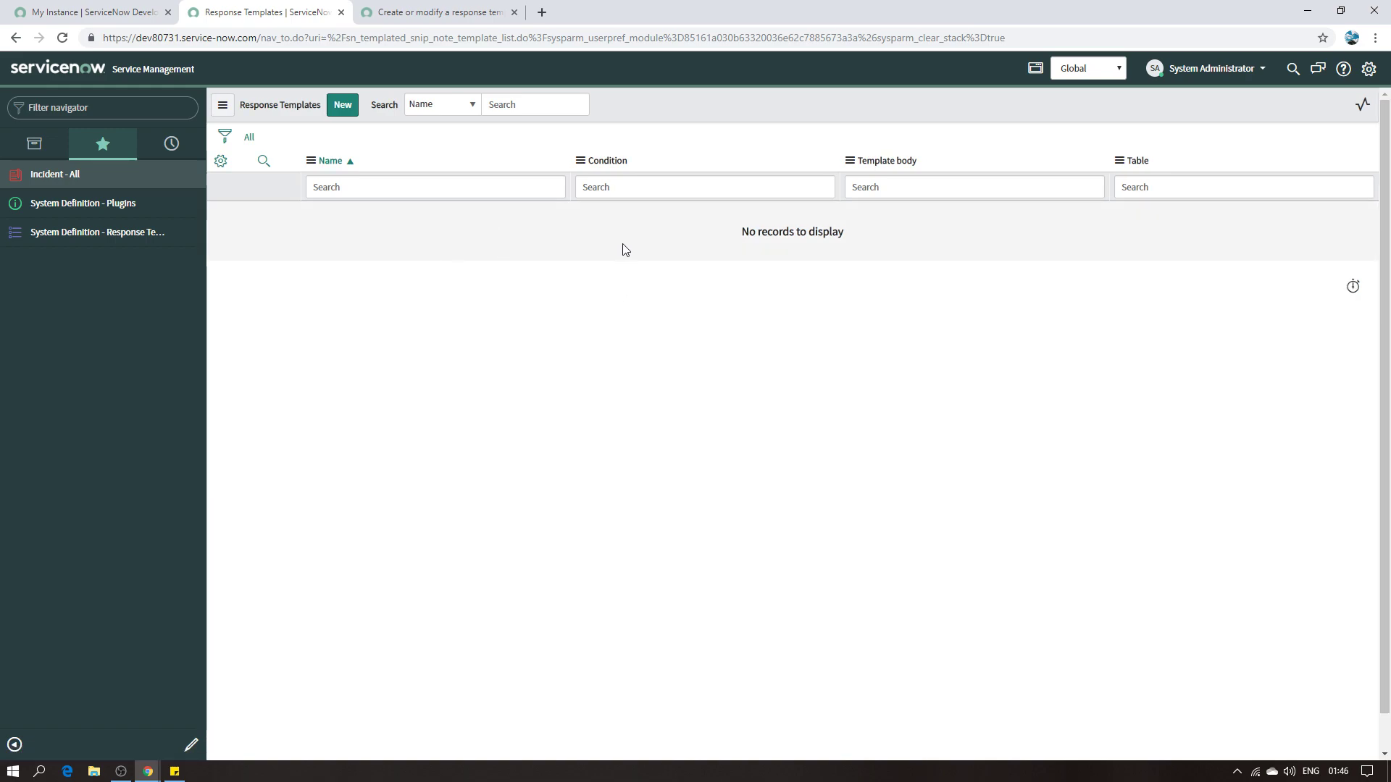
left_click(96, 177)
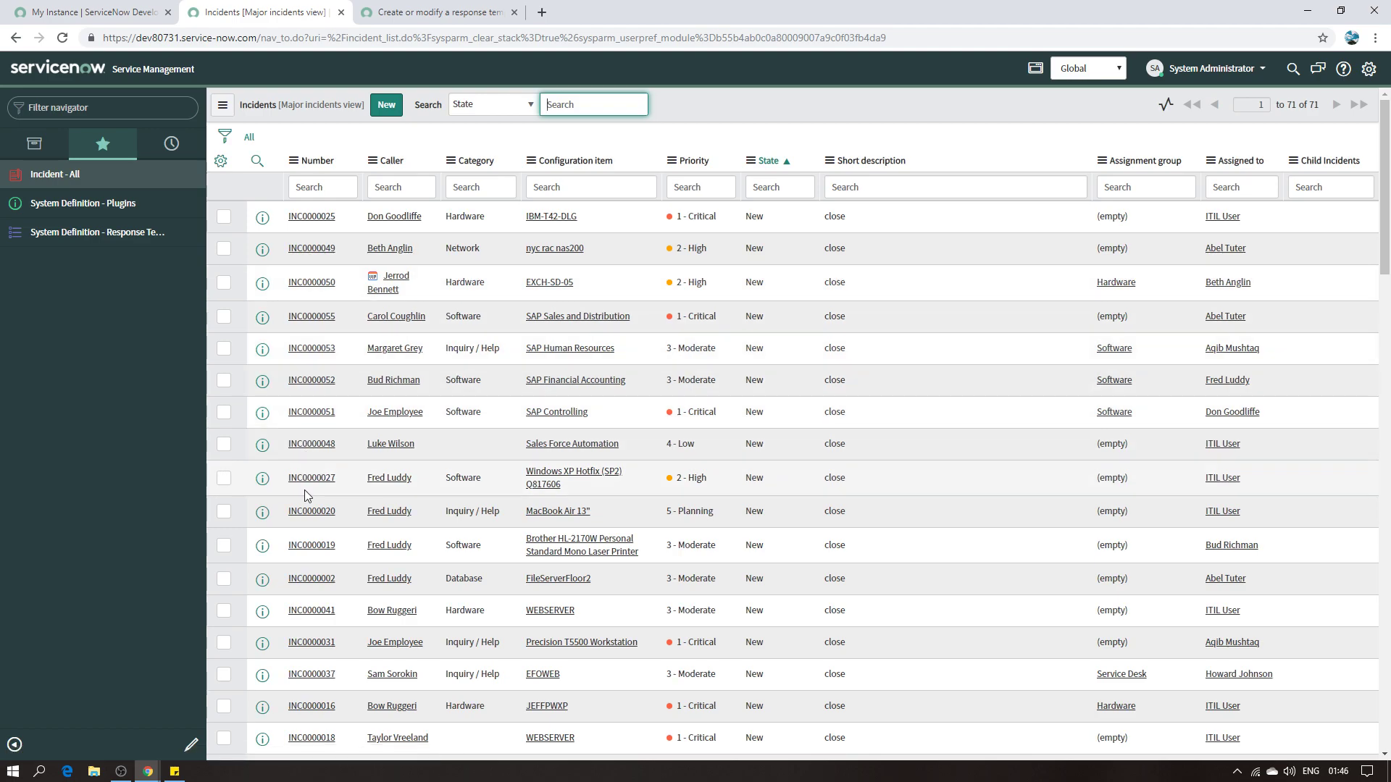
- View INC0000027, check the now-empty Response Templates list, then open System Definition - Plugins
left_click(311, 478)
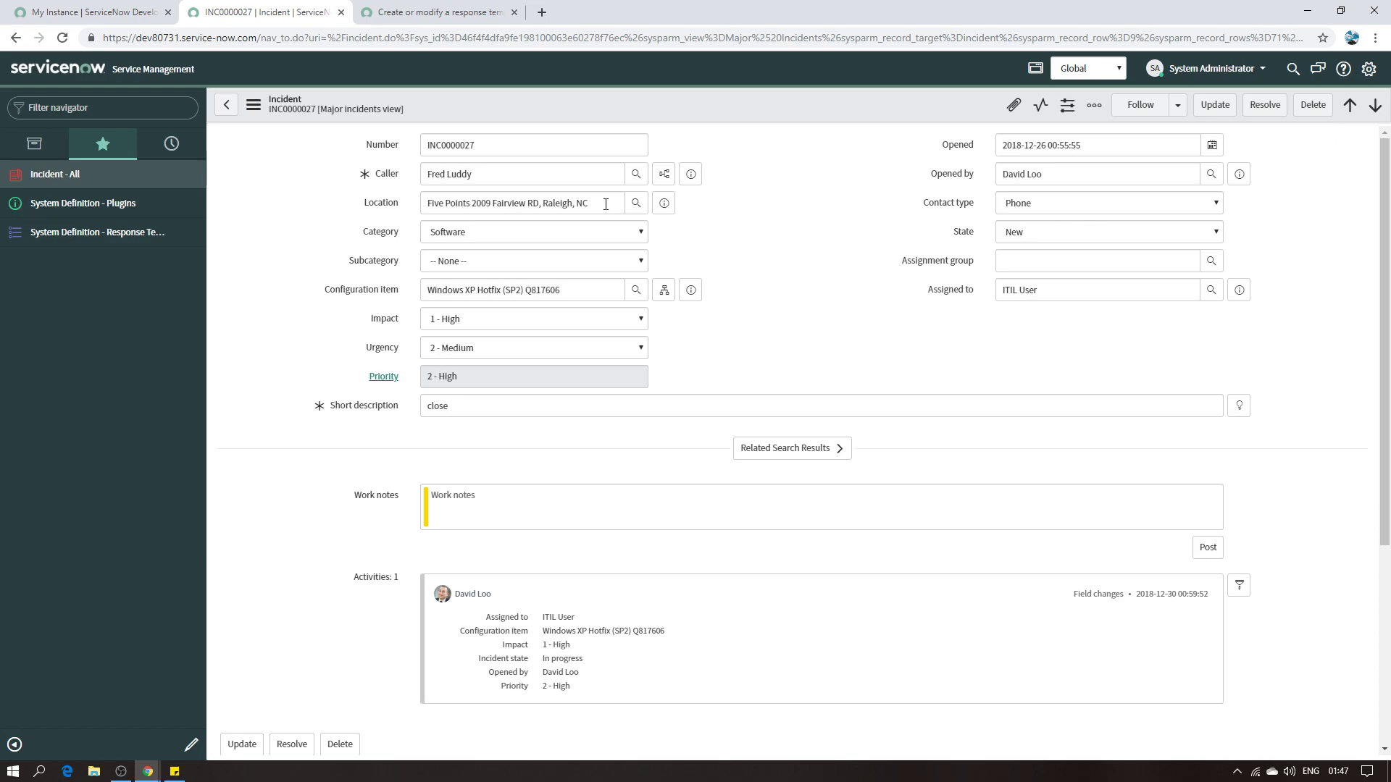
left_click(134, 239)
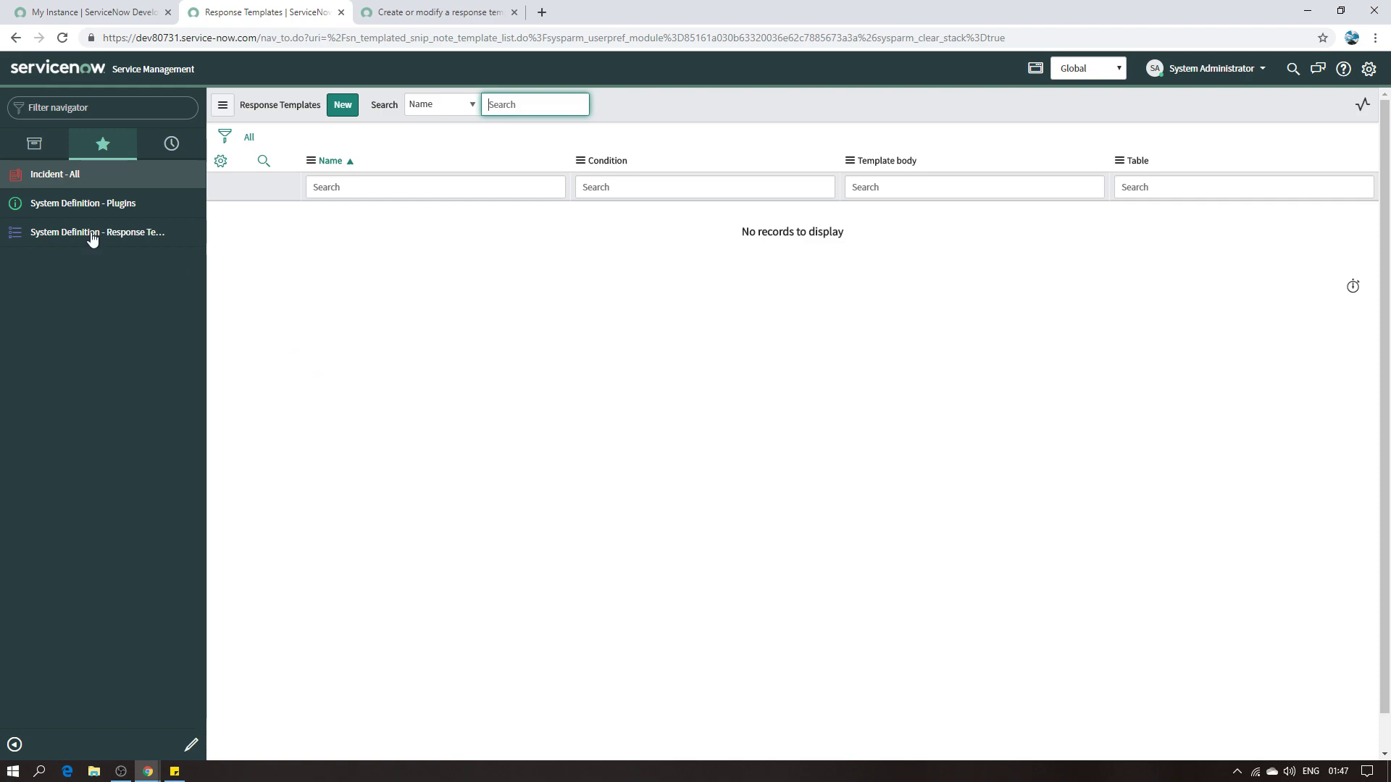
left_click(97, 210)
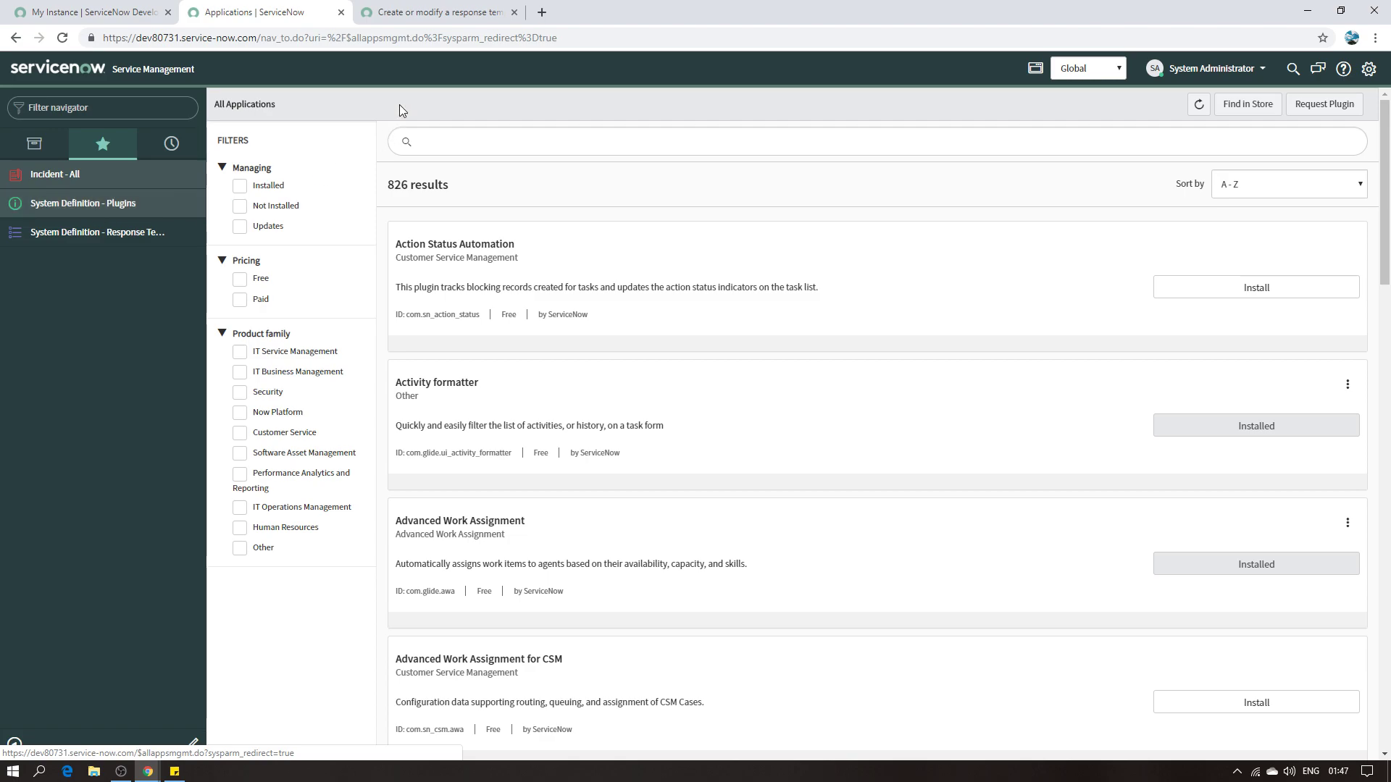
- On the 'Activate response templates' docs page, select the plugin's old name 'templated snippets'
left_click(407, 13)
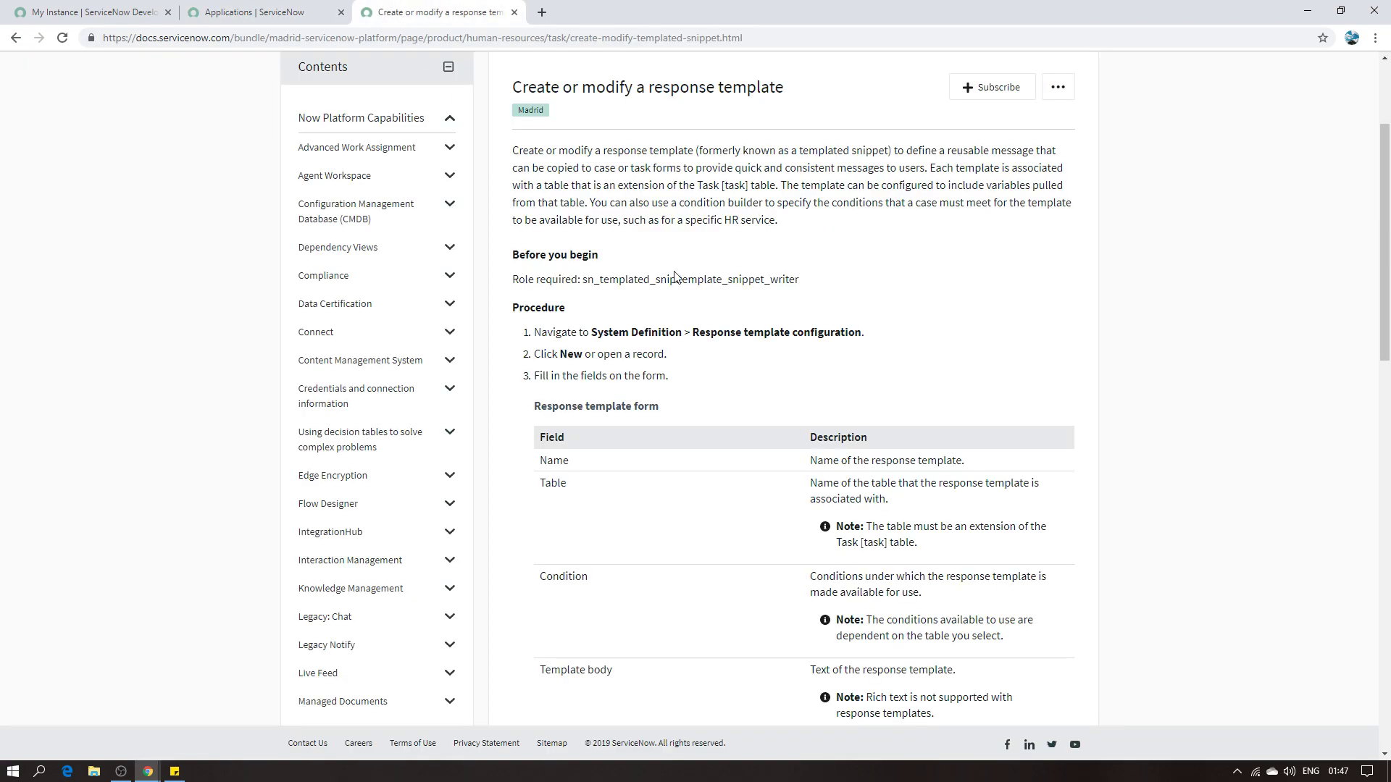
scroll(721, 313, "up", 3)
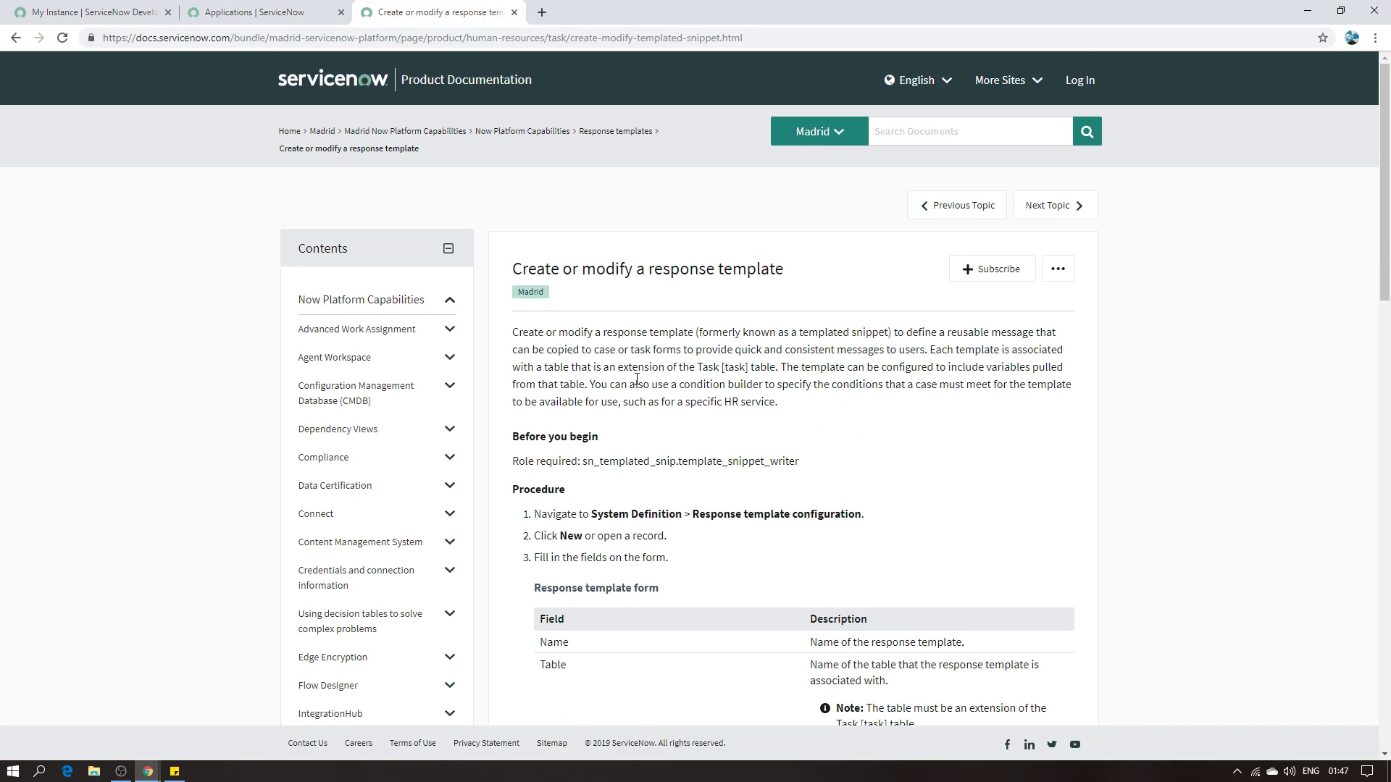
scroll(471, 403, "down", 3)
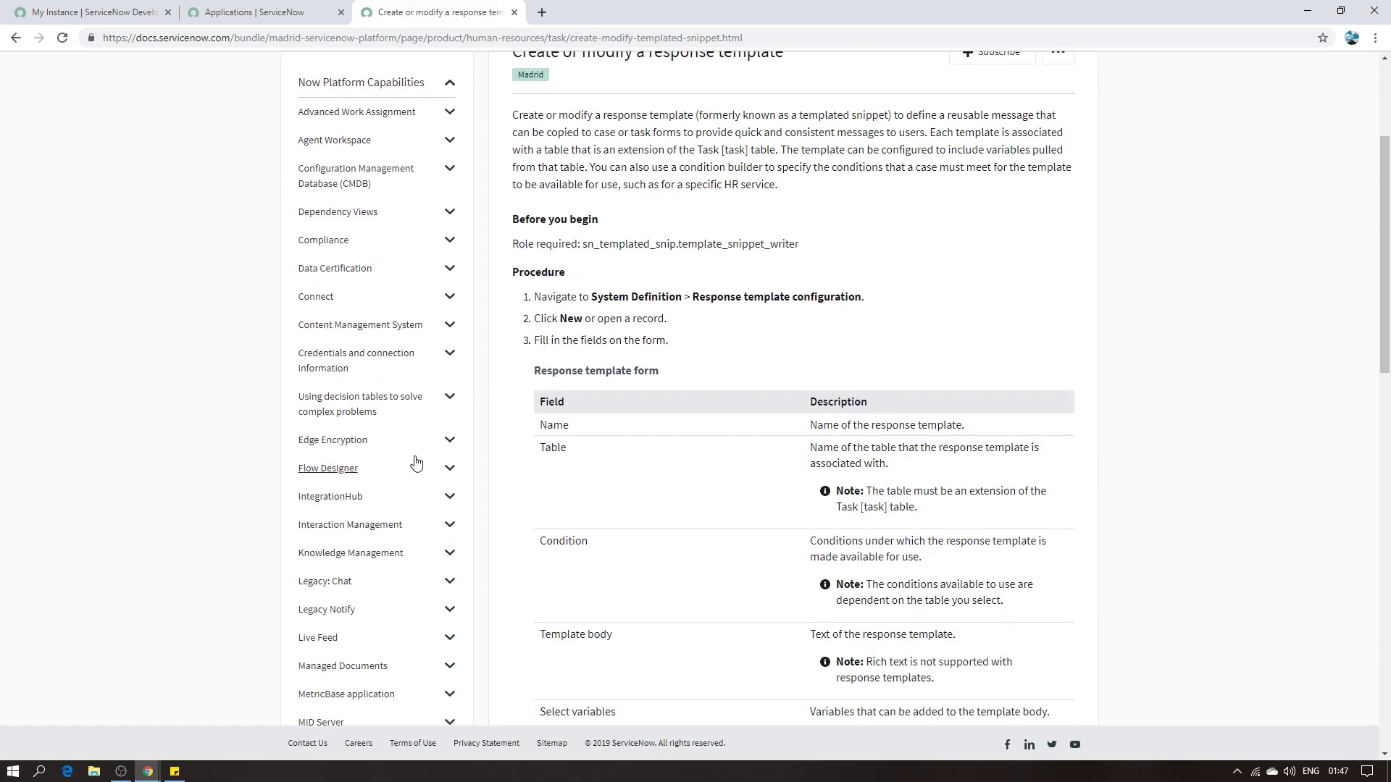
scroll(416, 462, "down", 5)
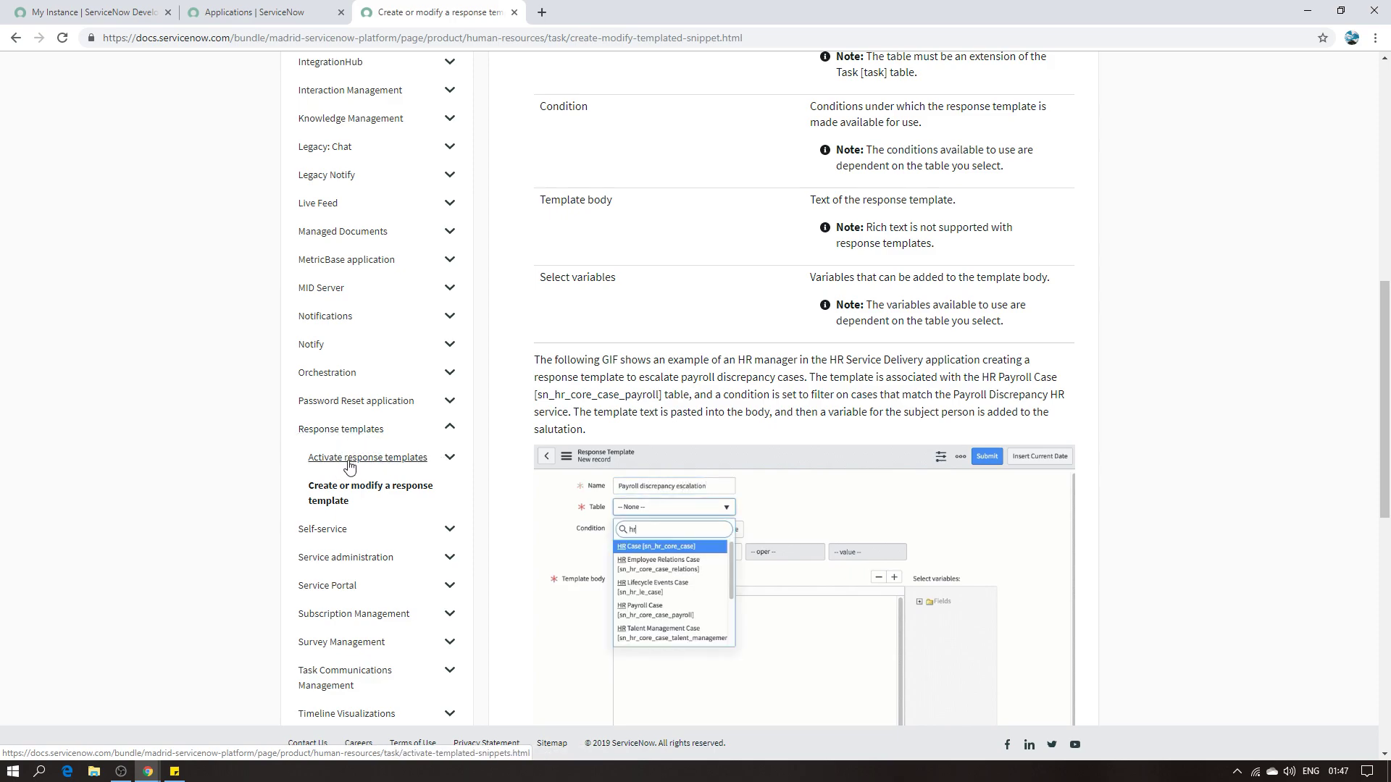
left_click(430, 460)
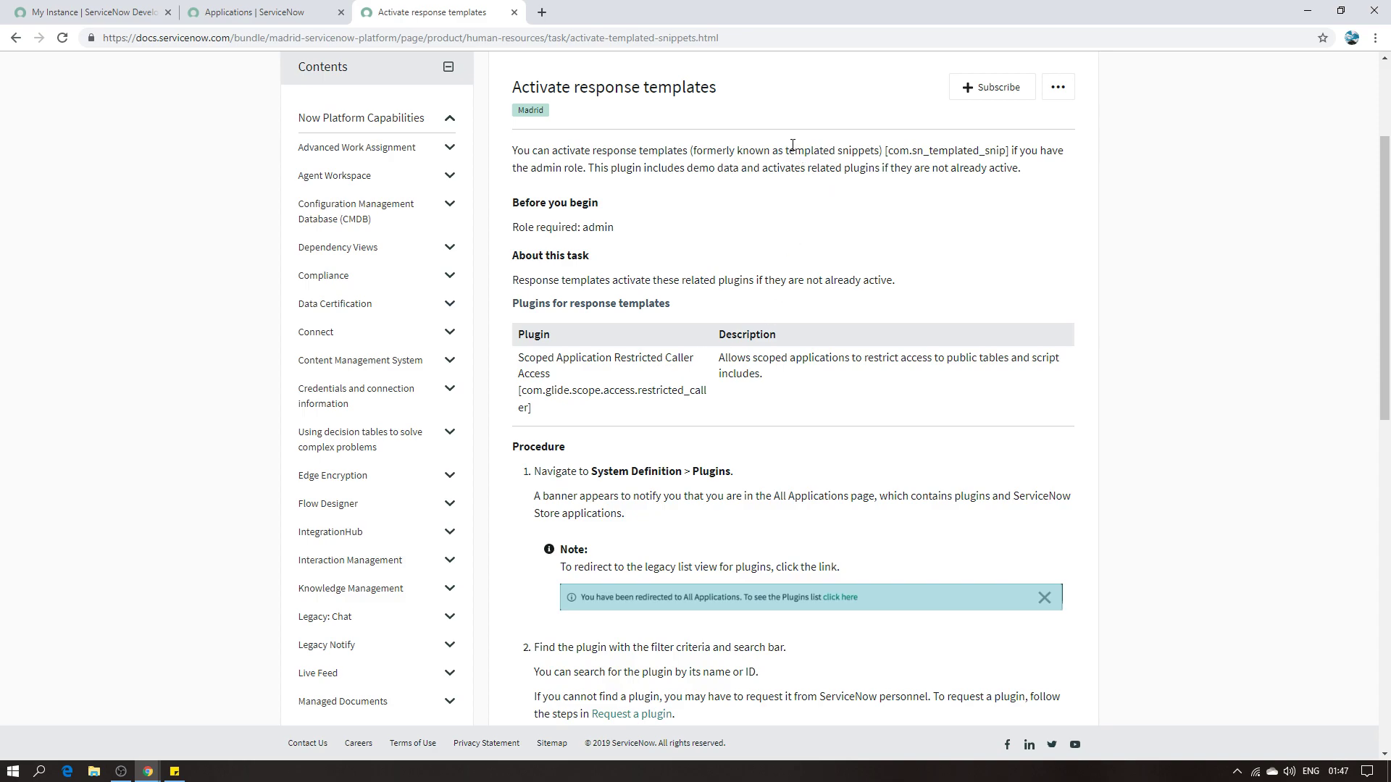
left_click_drag(787, 150, 879, 149)
key("ctrl+c")
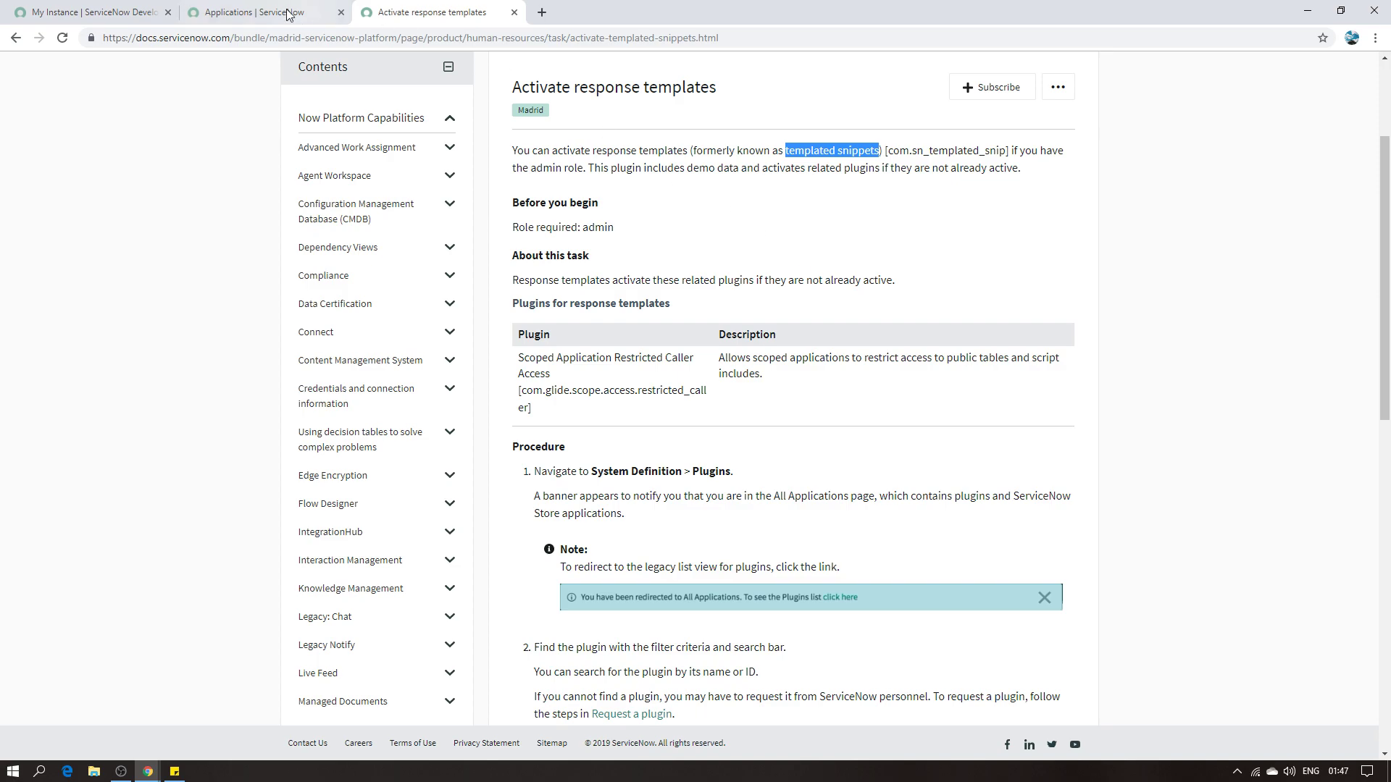
left_click(253, 13)
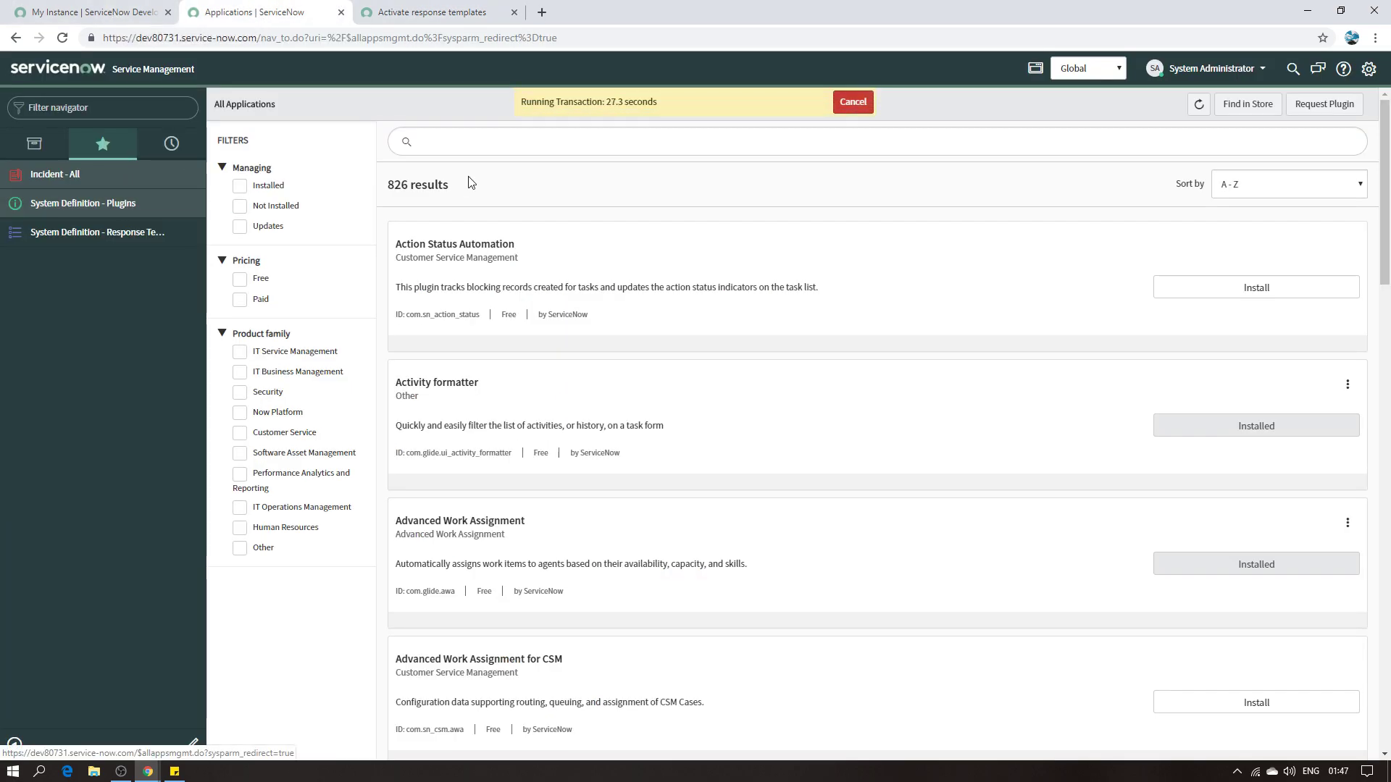
- Search All Applications for 'templated snippets', confirm it shows Installed, and revisit the activation steps
left_click(457, 142)
key("ctrl+v")
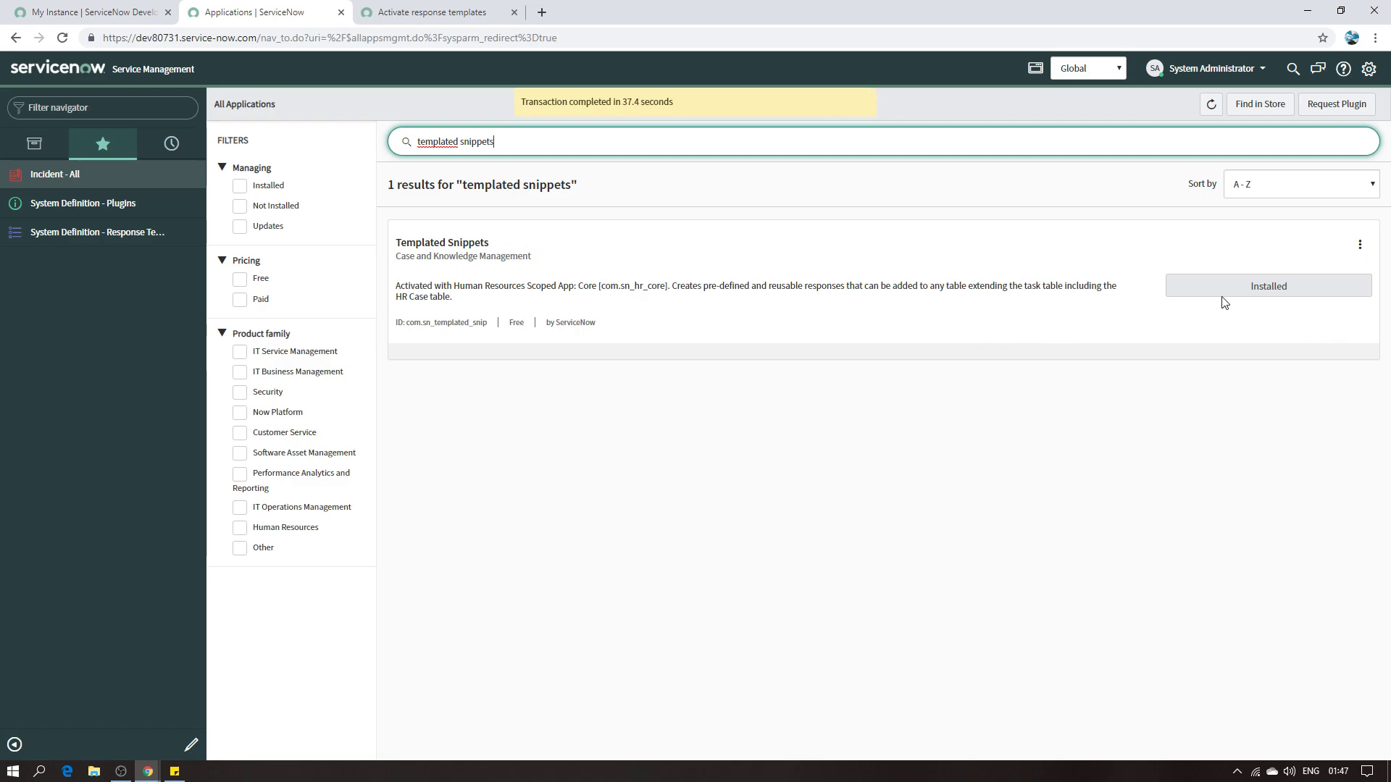
left_click(432, 12)
scroll(852, 429, "down", 4)
scroll(852, 429, "down", 3)
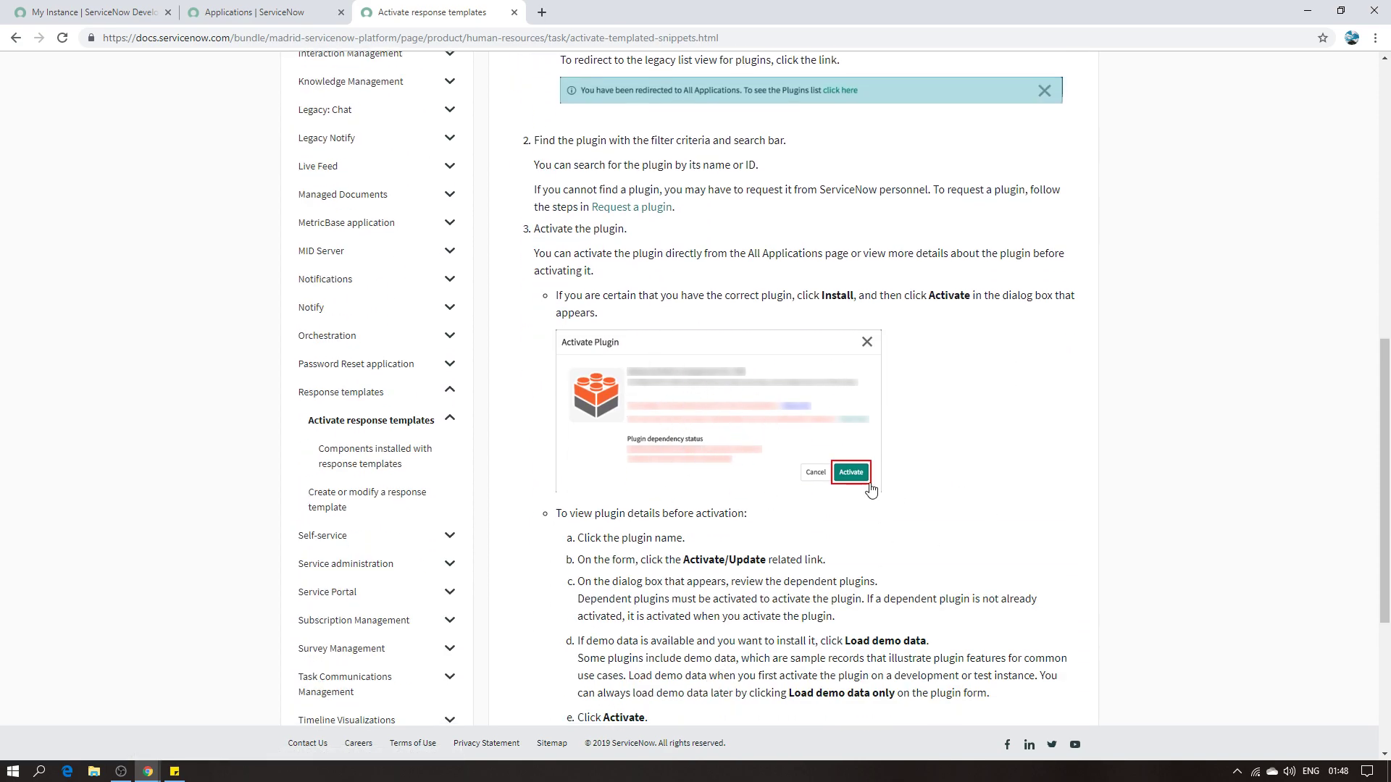
- Return to the All Applications result showing Templated Snippets as Installed
left_click(279, 11)
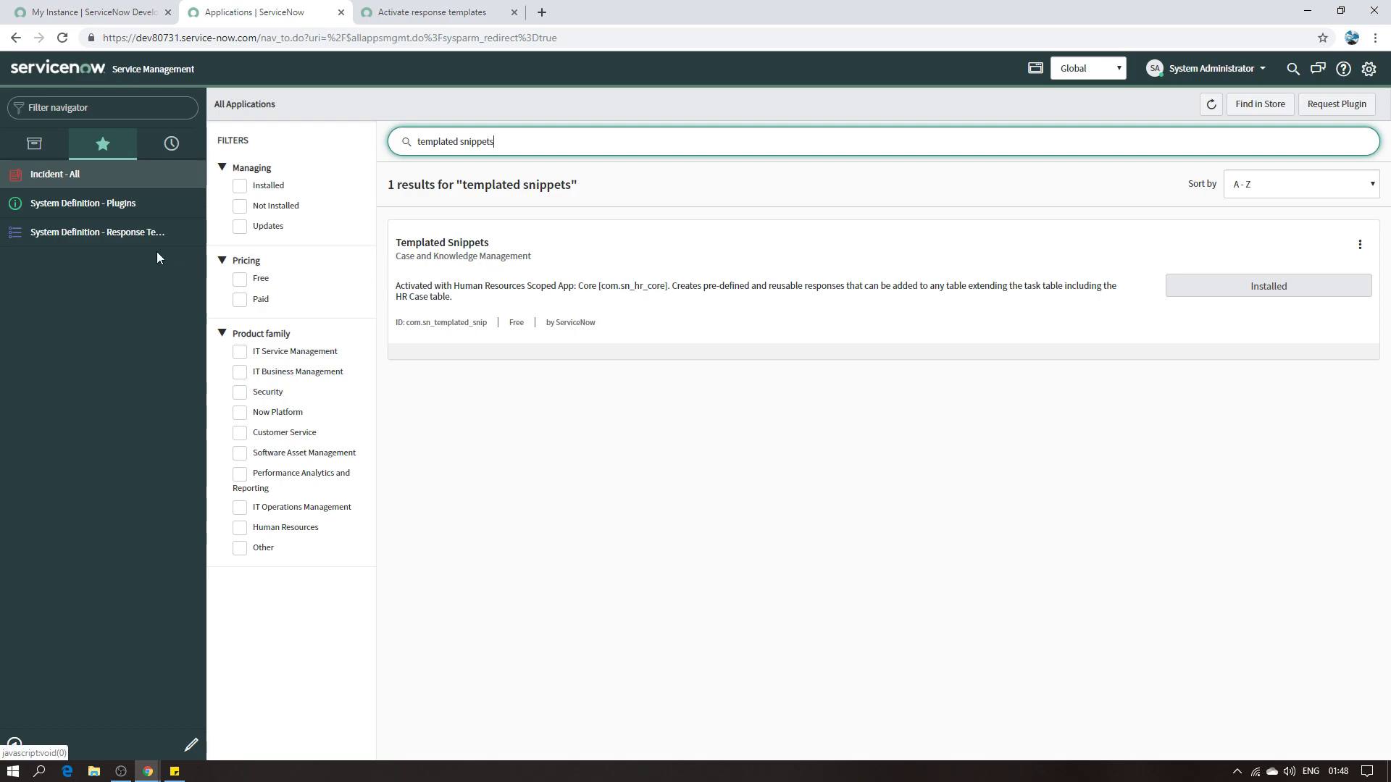
- Start a blank record from the Response Templates list and focus its Name field
left_click(85, 244)
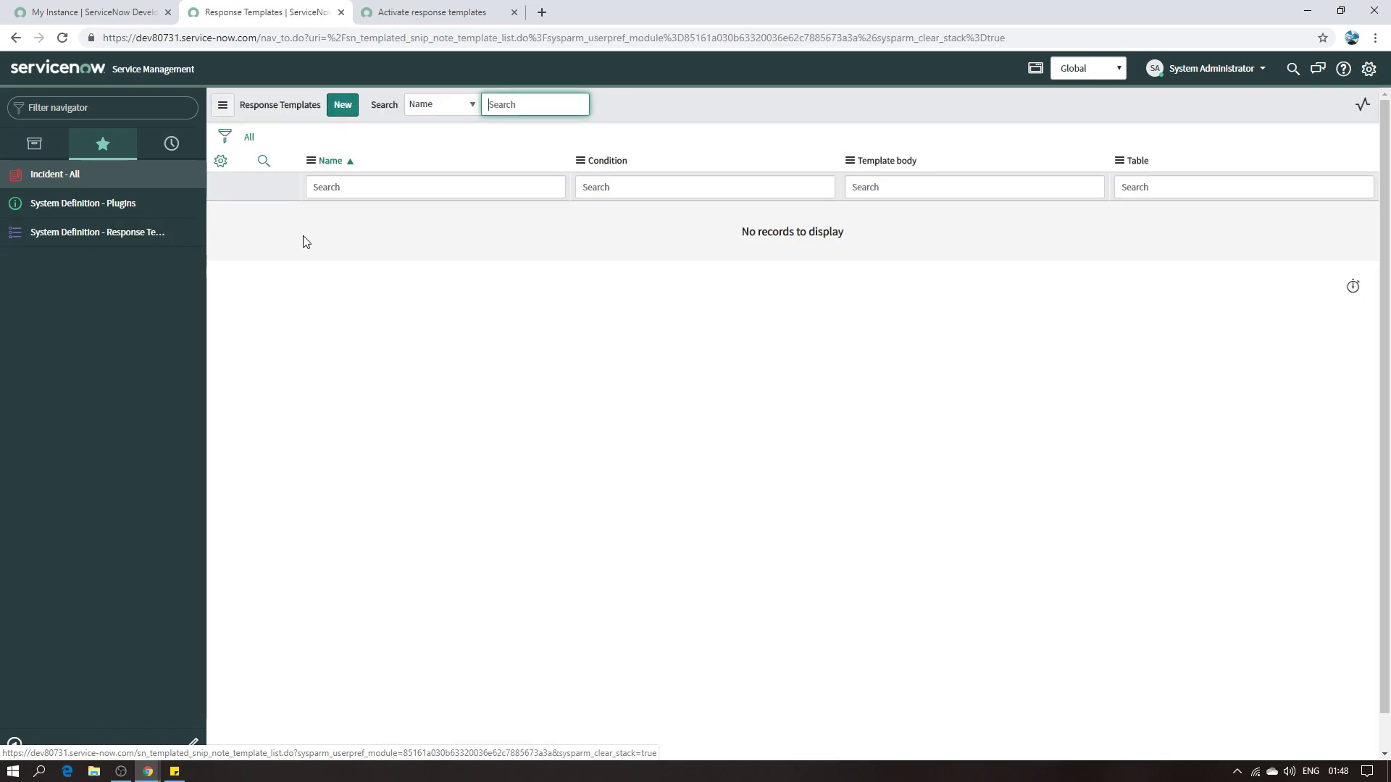
left_click(339, 107)
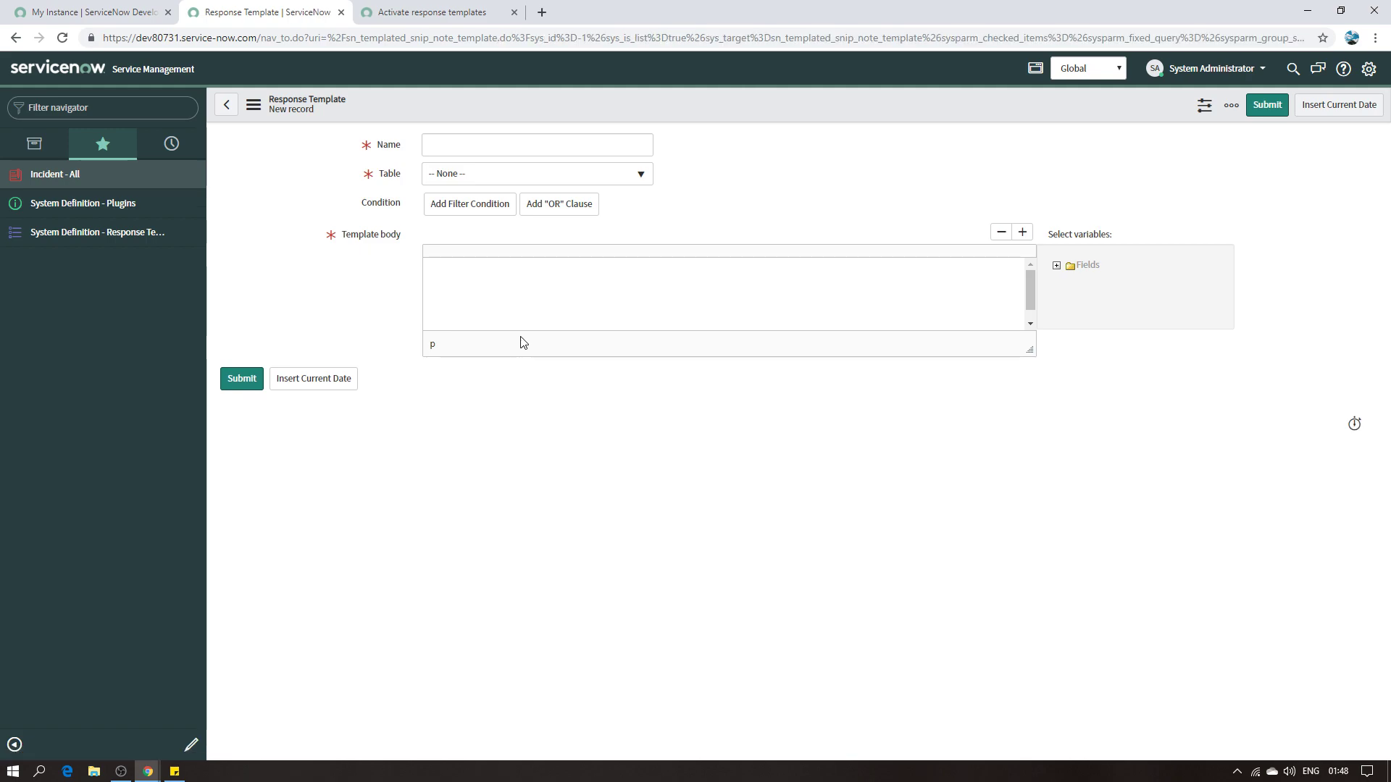
left_click(453, 142)
- Name the template 'Welcome Email Template' from the sticky note and link it to the Incident table
left_click(173, 771)
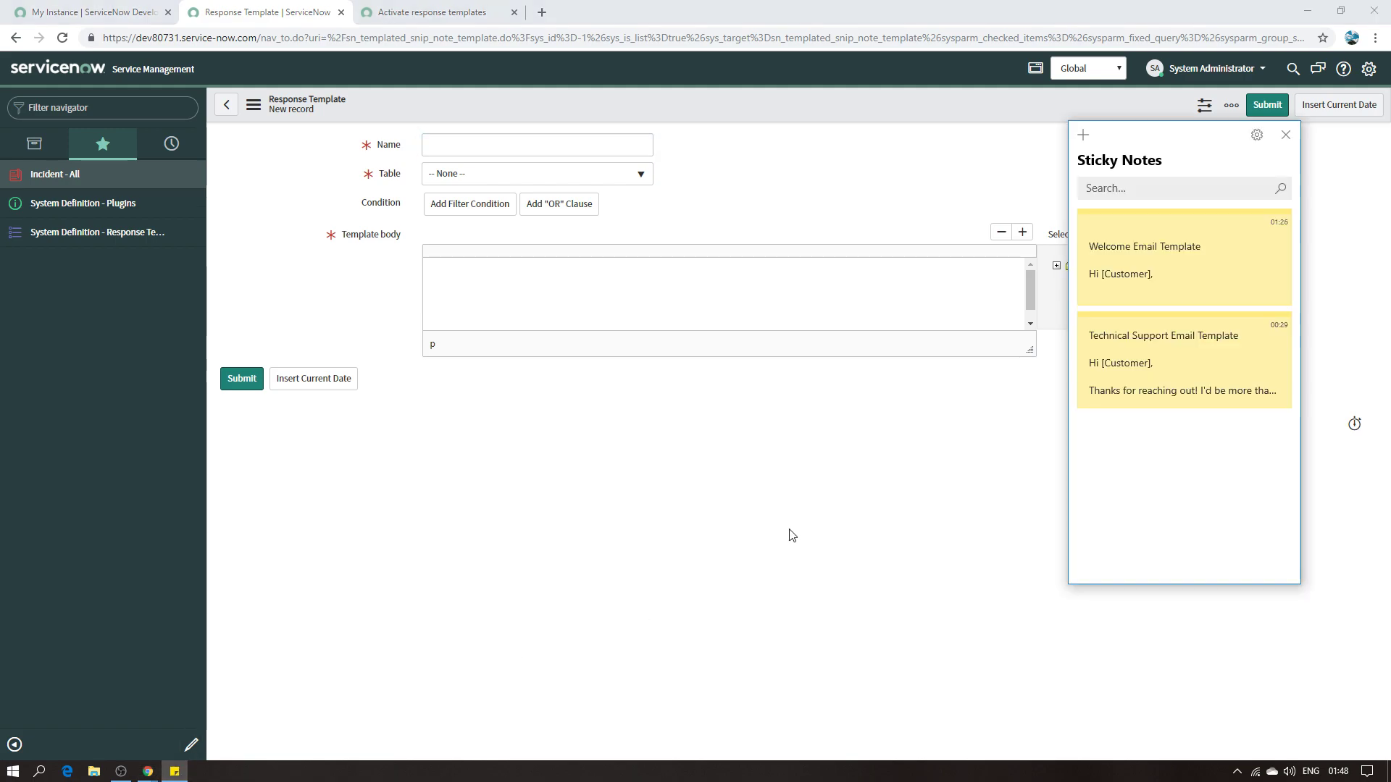
double_click(1203, 262)
left_click_drag(949, 161, 809, 147)
key("ctrl+c")
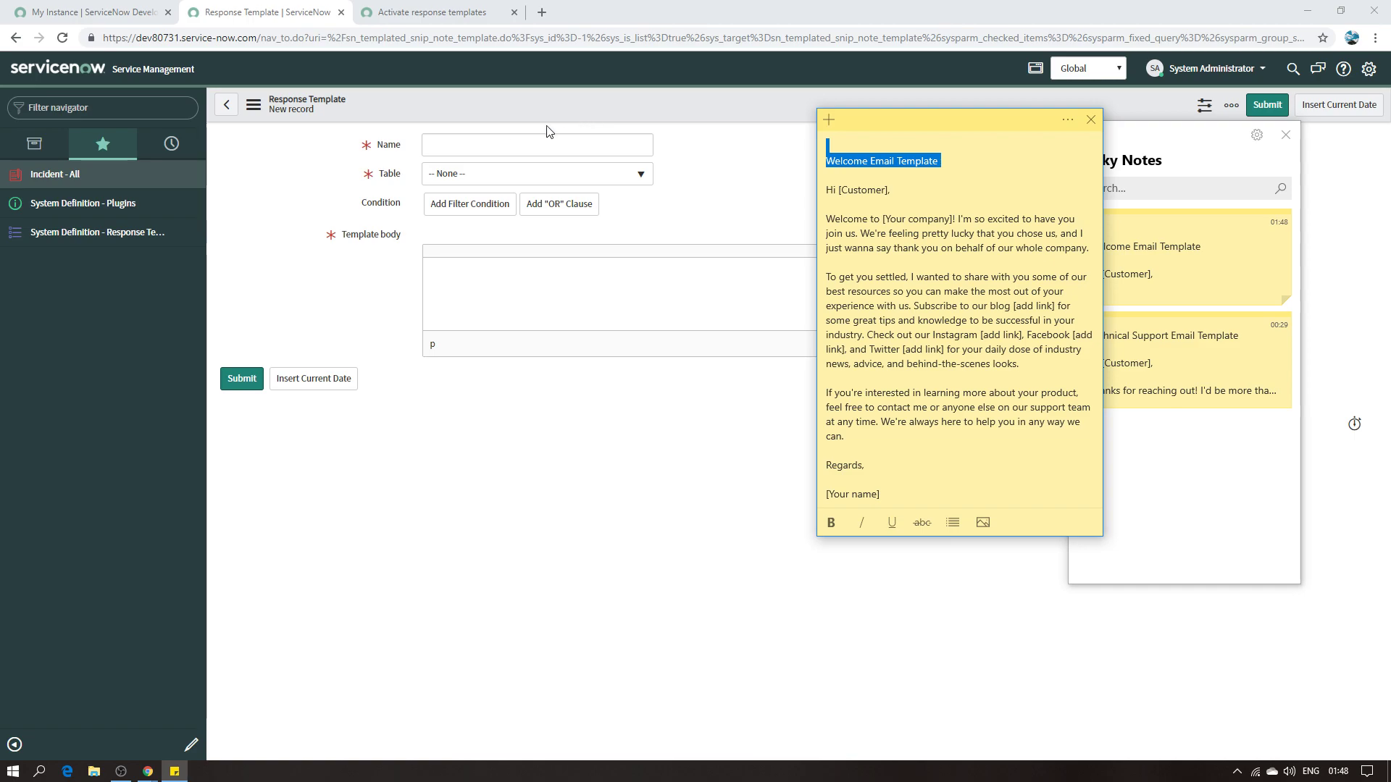
left_click(511, 145)
key("ctrl+v")
left_click(559, 179)
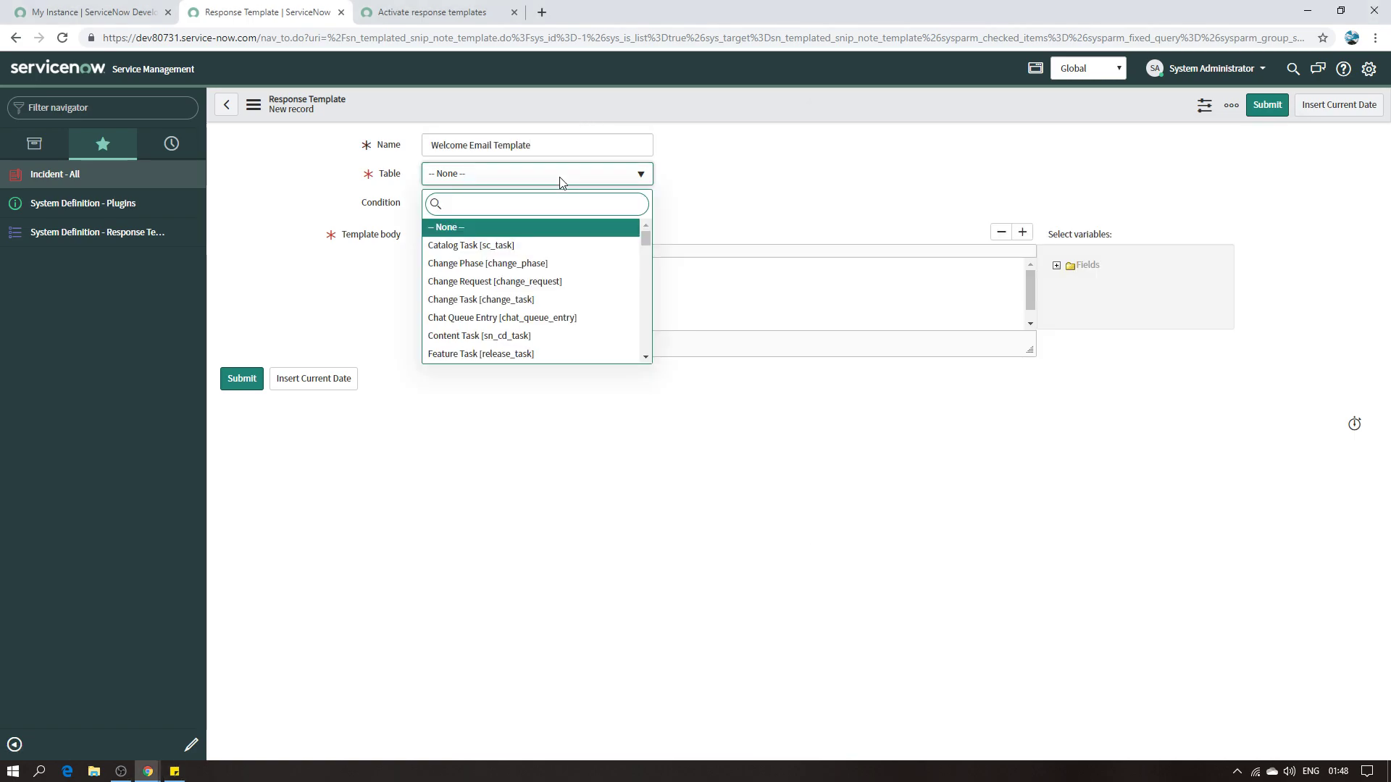
type("in")
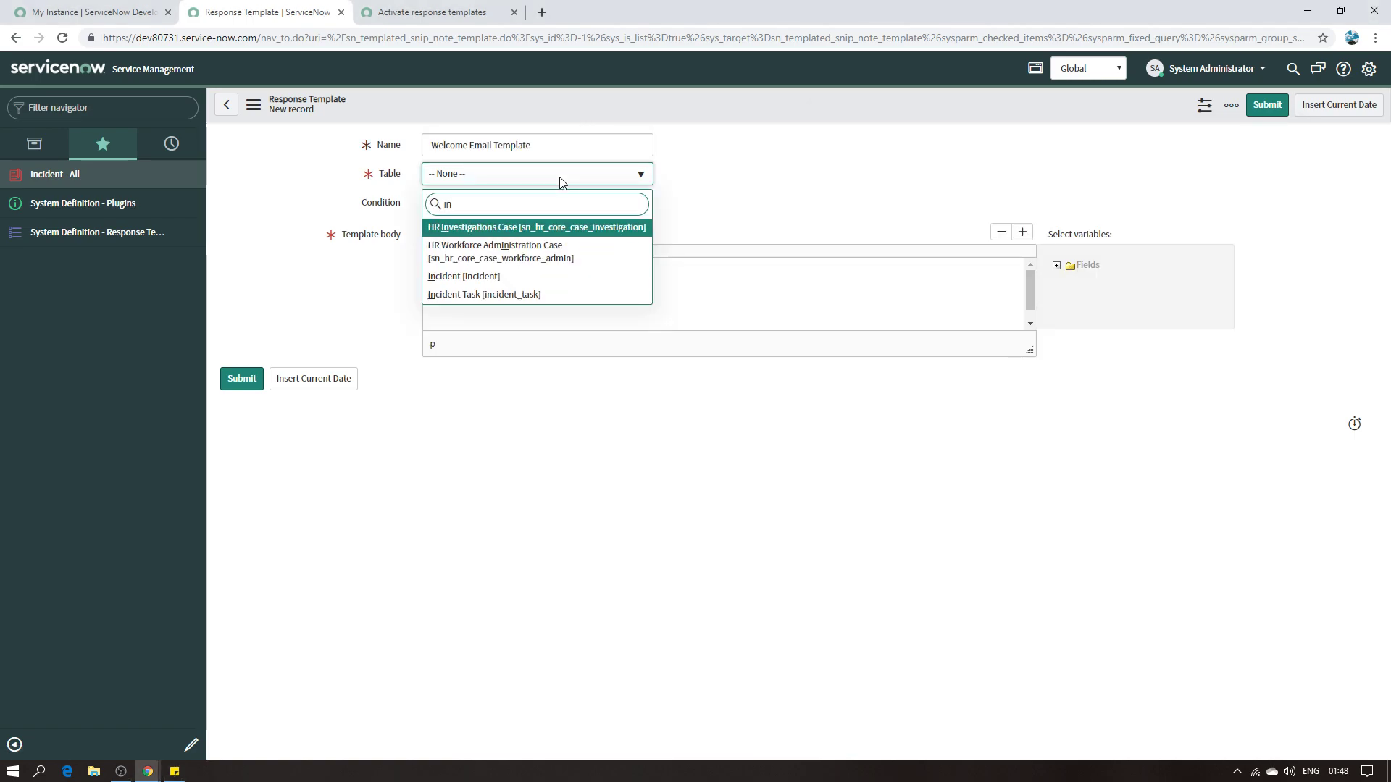
left_click(495, 279)
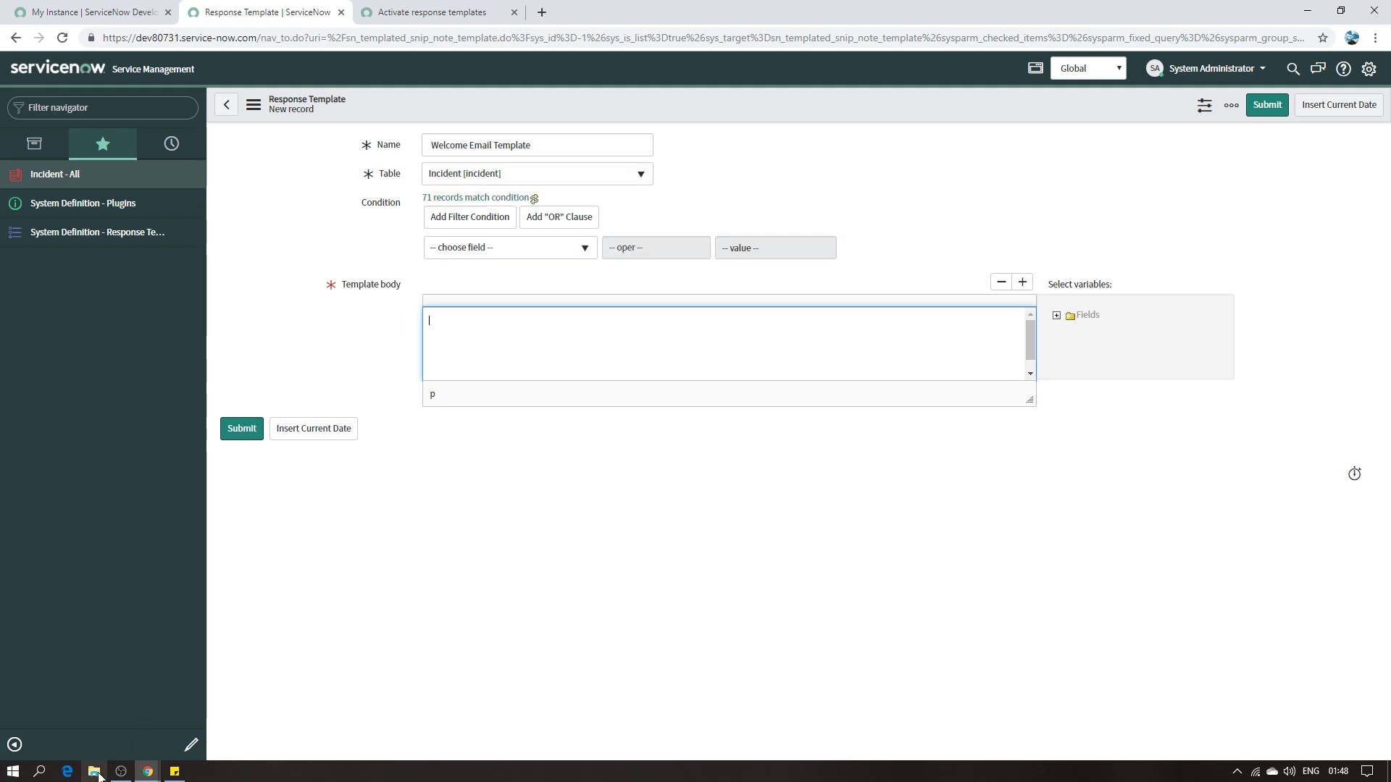
- Paste the welcome email text from the sticky note into the template body
left_click(174, 772)
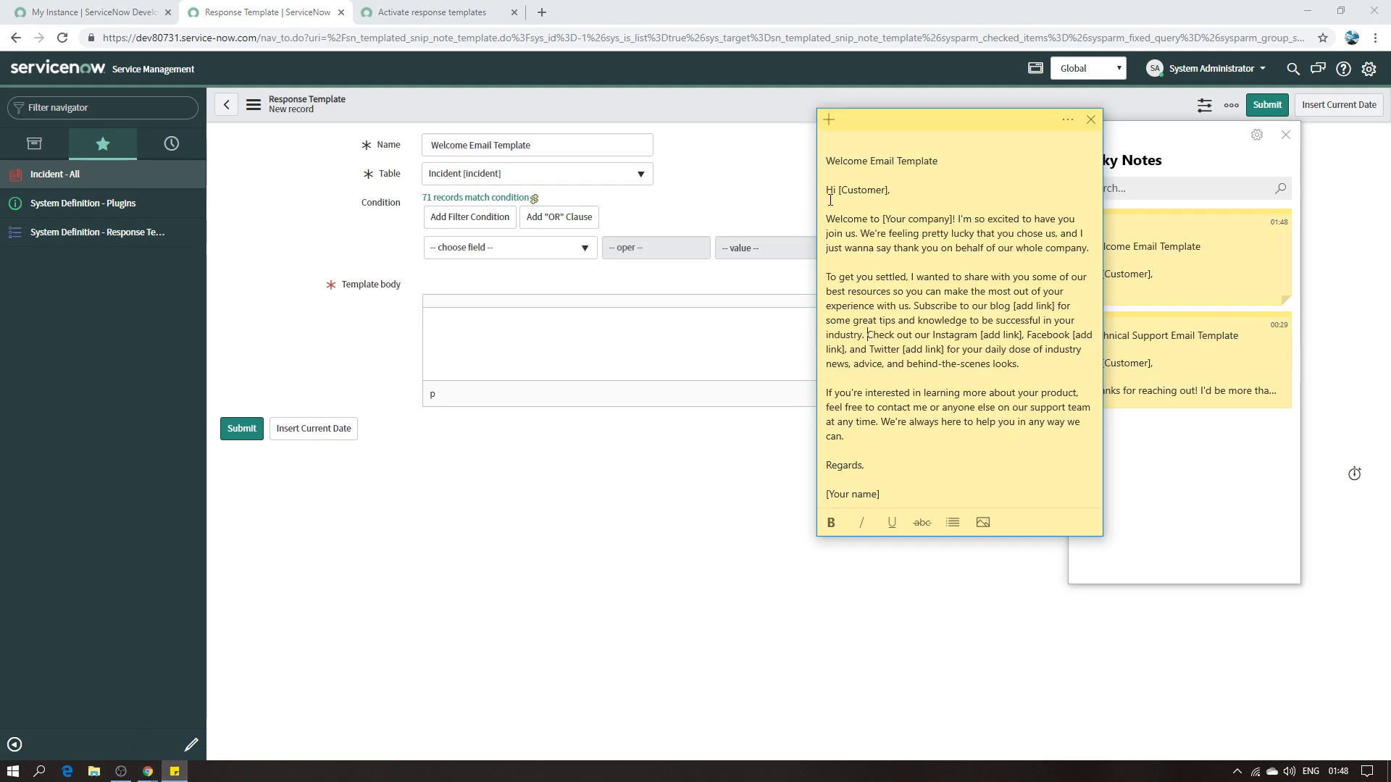
left_click_drag(825, 191, 907, 497)
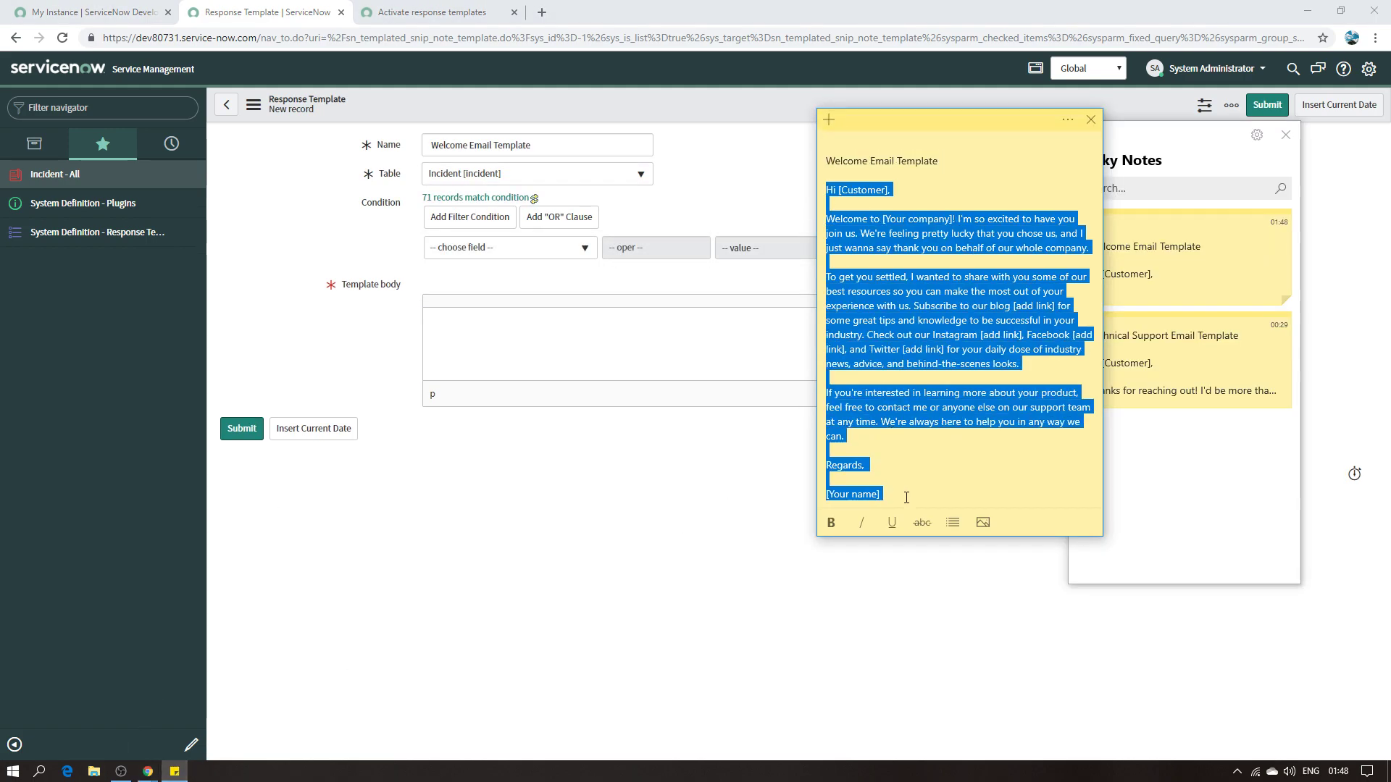
key("ctrl+c")
left_click(468, 329)
key("ctrl+v")
scroll(513, 355, "up", 1)
scroll(512, 355, "up", 3)
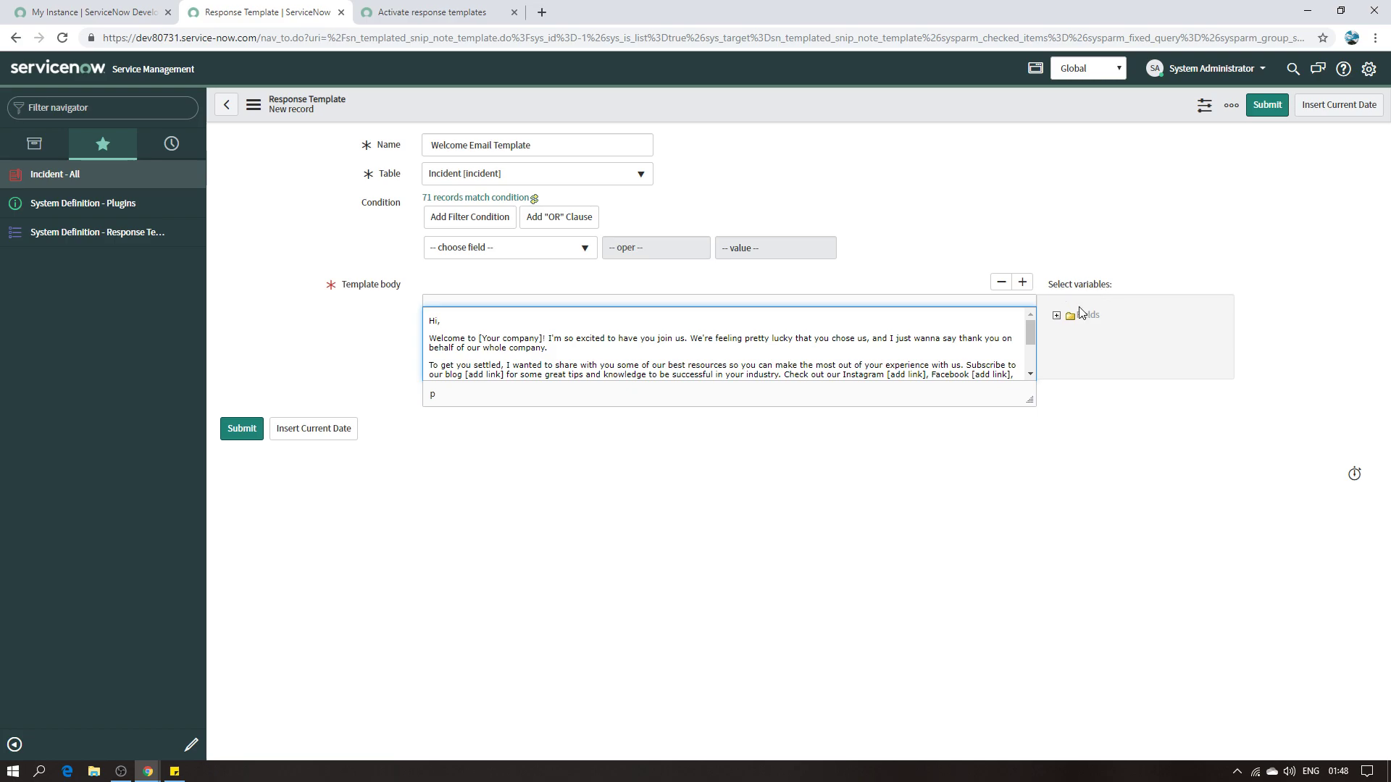
- Insert the Caller variable after 'Hi' and remove its 'Caller:' label
left_click(1056, 315)
scroll(1140, 347, "down", 3)
scroll(1140, 353, "down", 3)
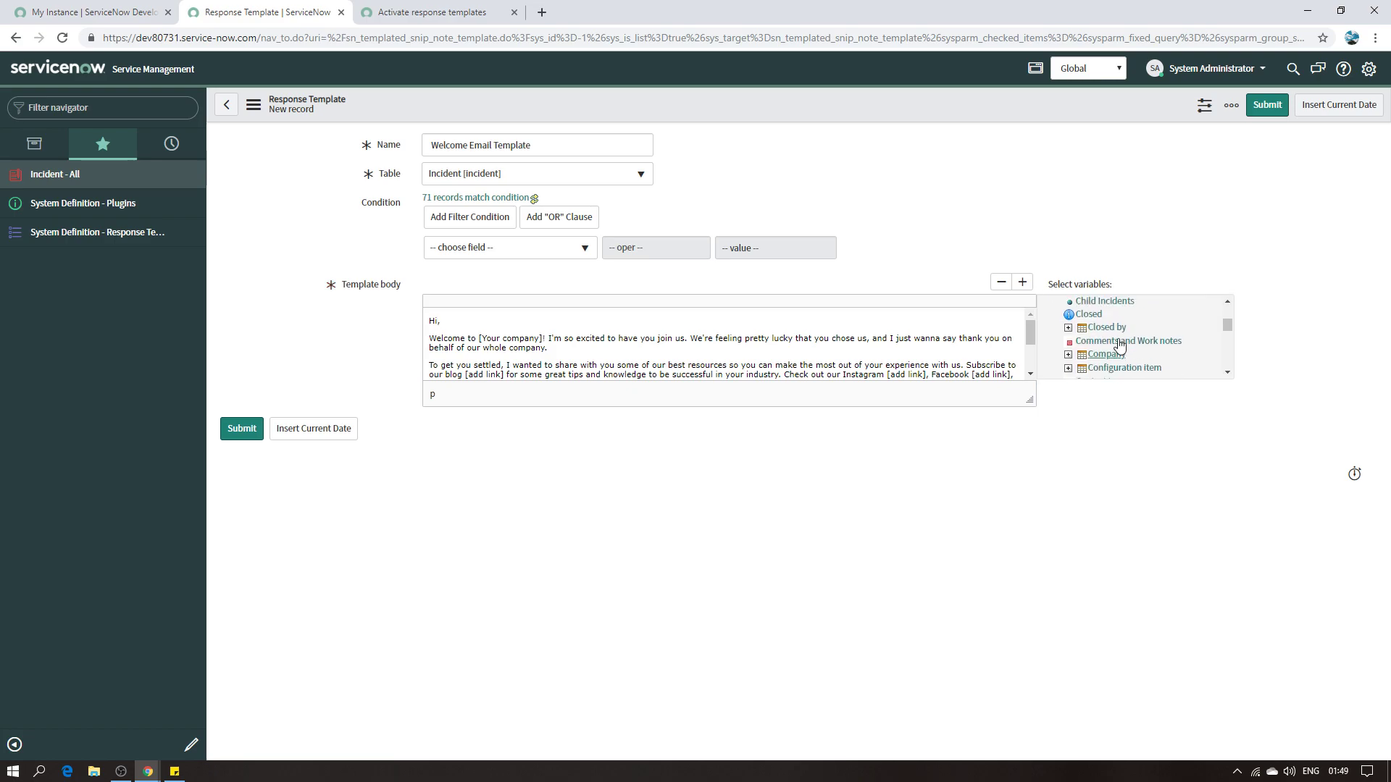
left_click(1097, 310)
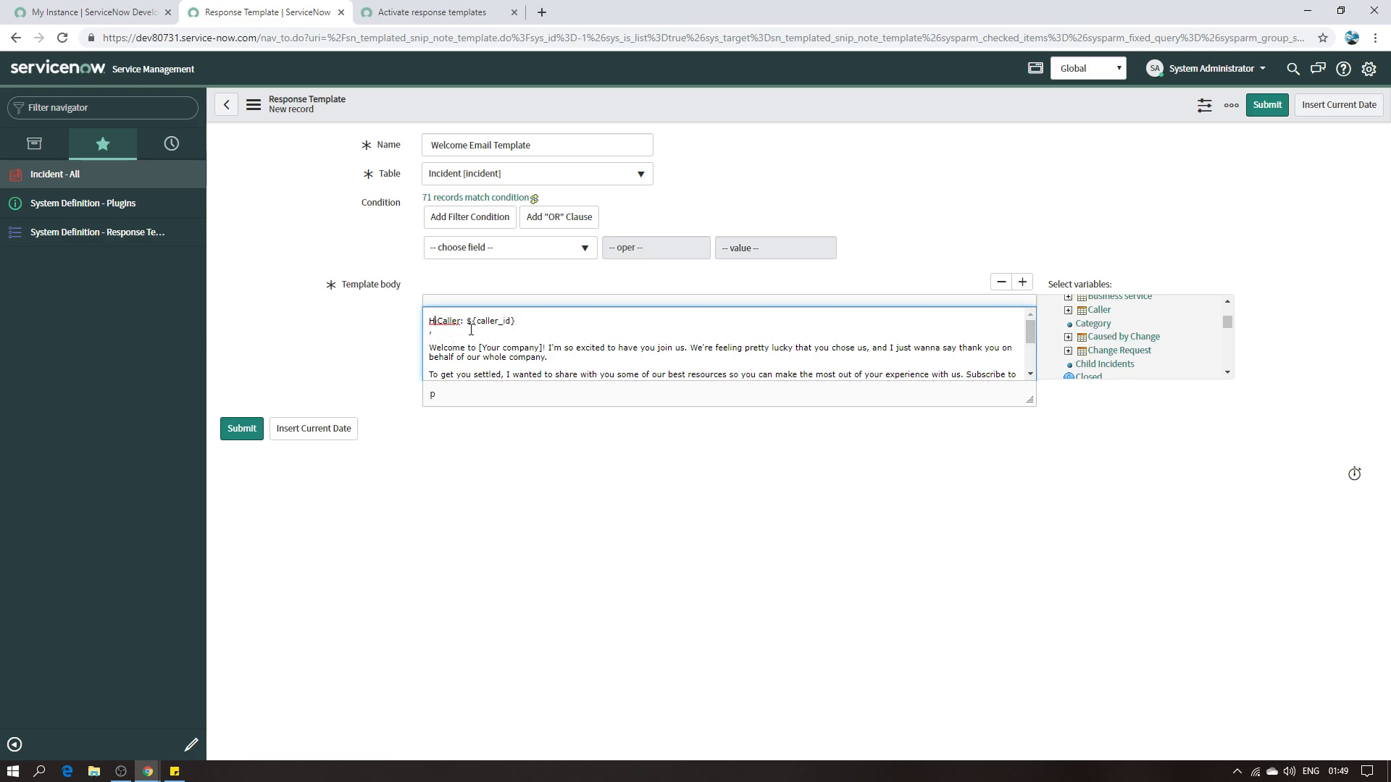
left_click(445, 322)
left_click_drag(470, 320, 441, 318)
key("BackSpace")
key("BackSpace")
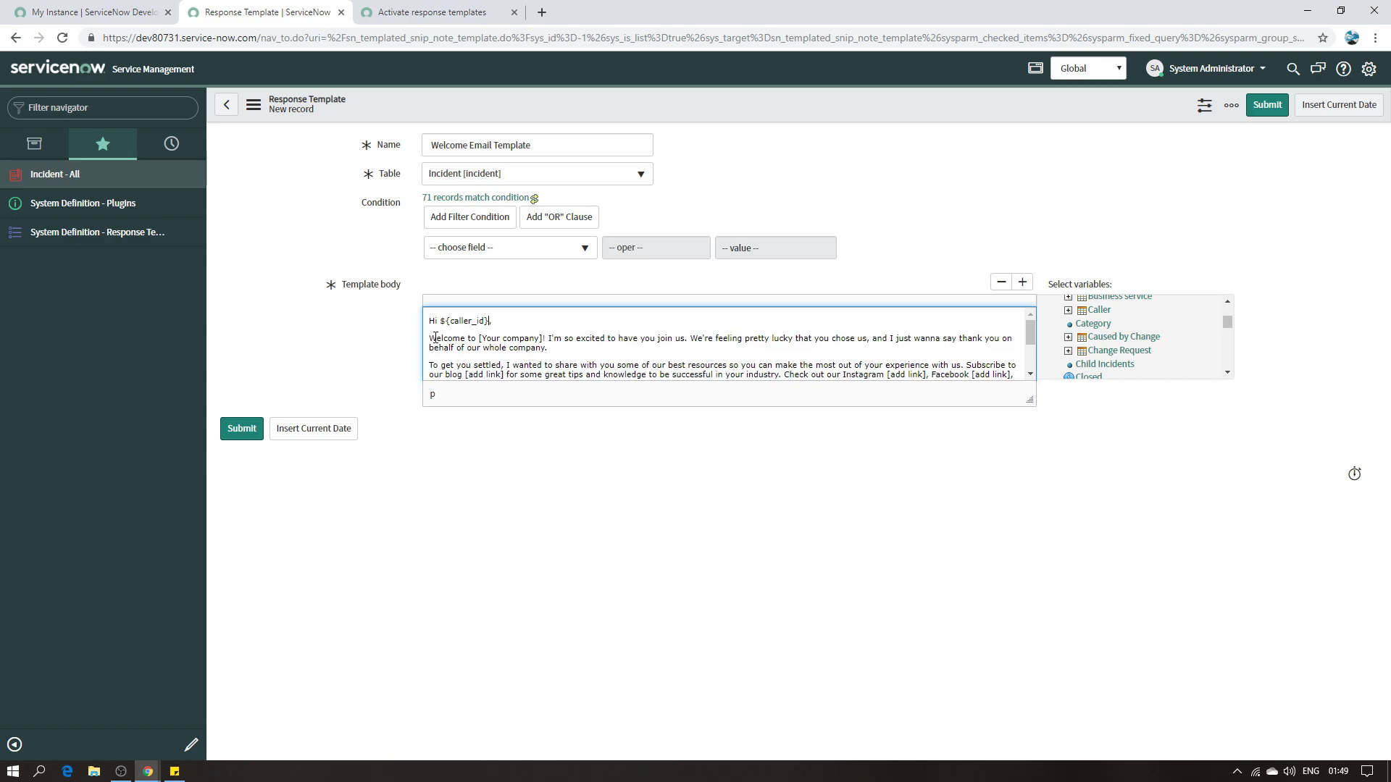
- Replace [Your name] with the Assigned to variable under 'Regards,' and submit the template
scroll(544, 341, "down", 2)
left_click_drag(480, 376, 404, 368)
left_click_drag(528, 377, 429, 382)
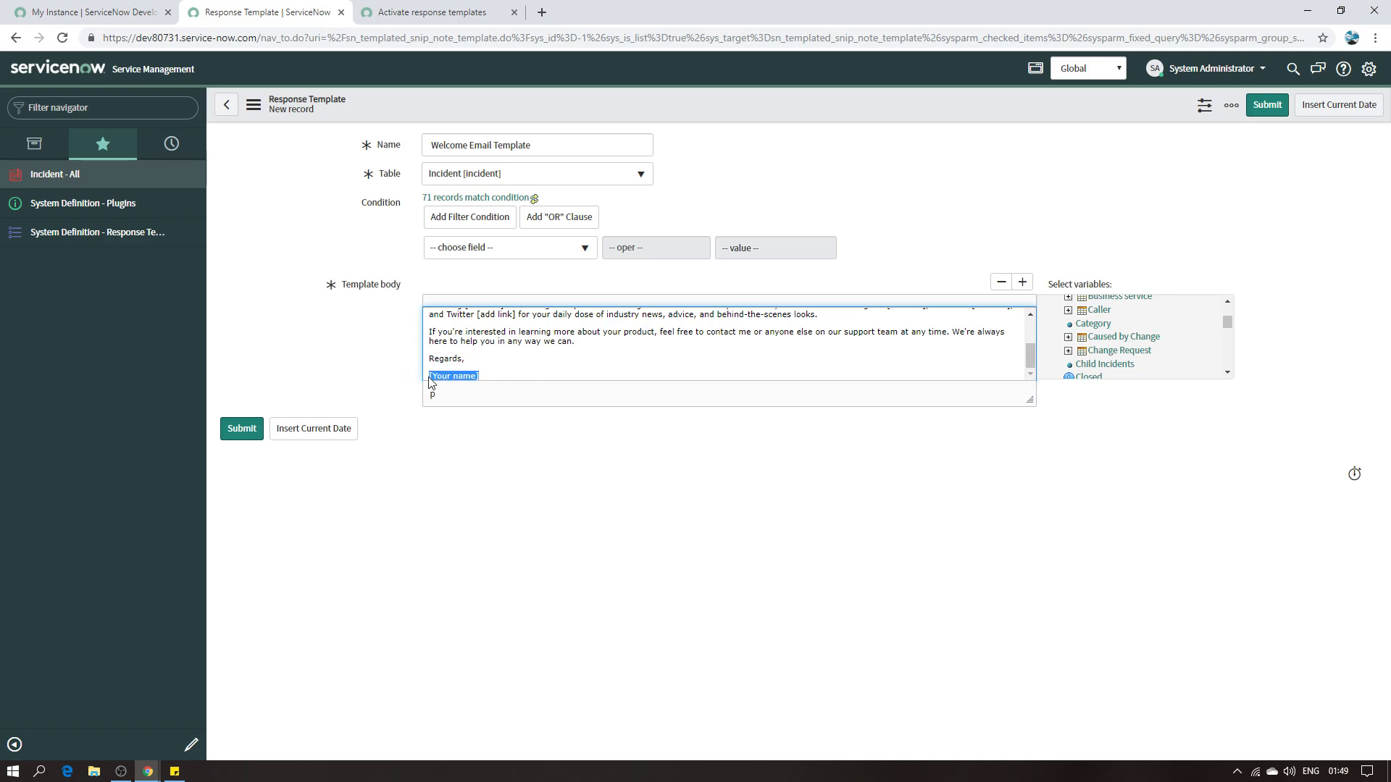
key("BackSpace")
scroll(1145, 340, "down", 3)
scroll(1145, 341, "up", 3)
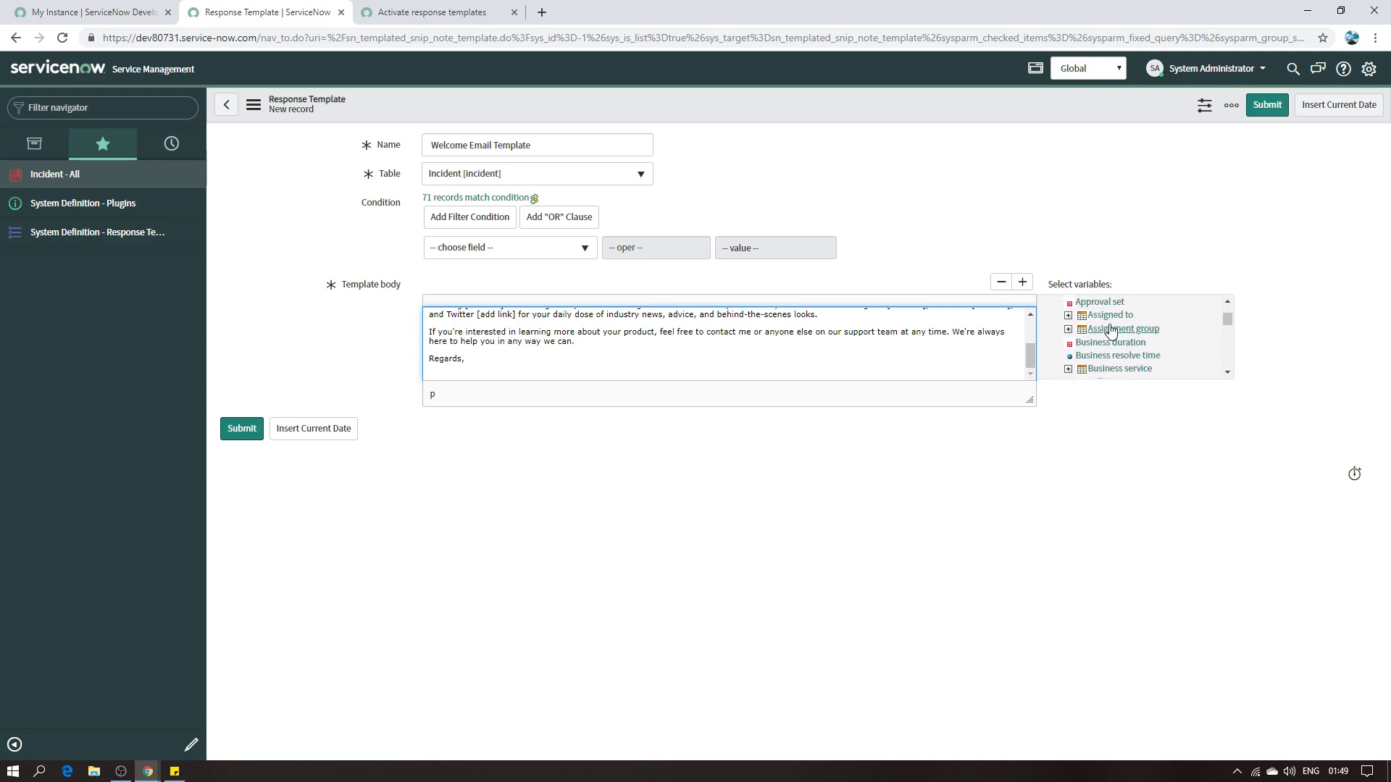
left_click(1112, 318)
left_click_drag(481, 376, 421, 378)
key("BackSpace")
scroll(586, 371, "up", 5)
left_click(241, 428)
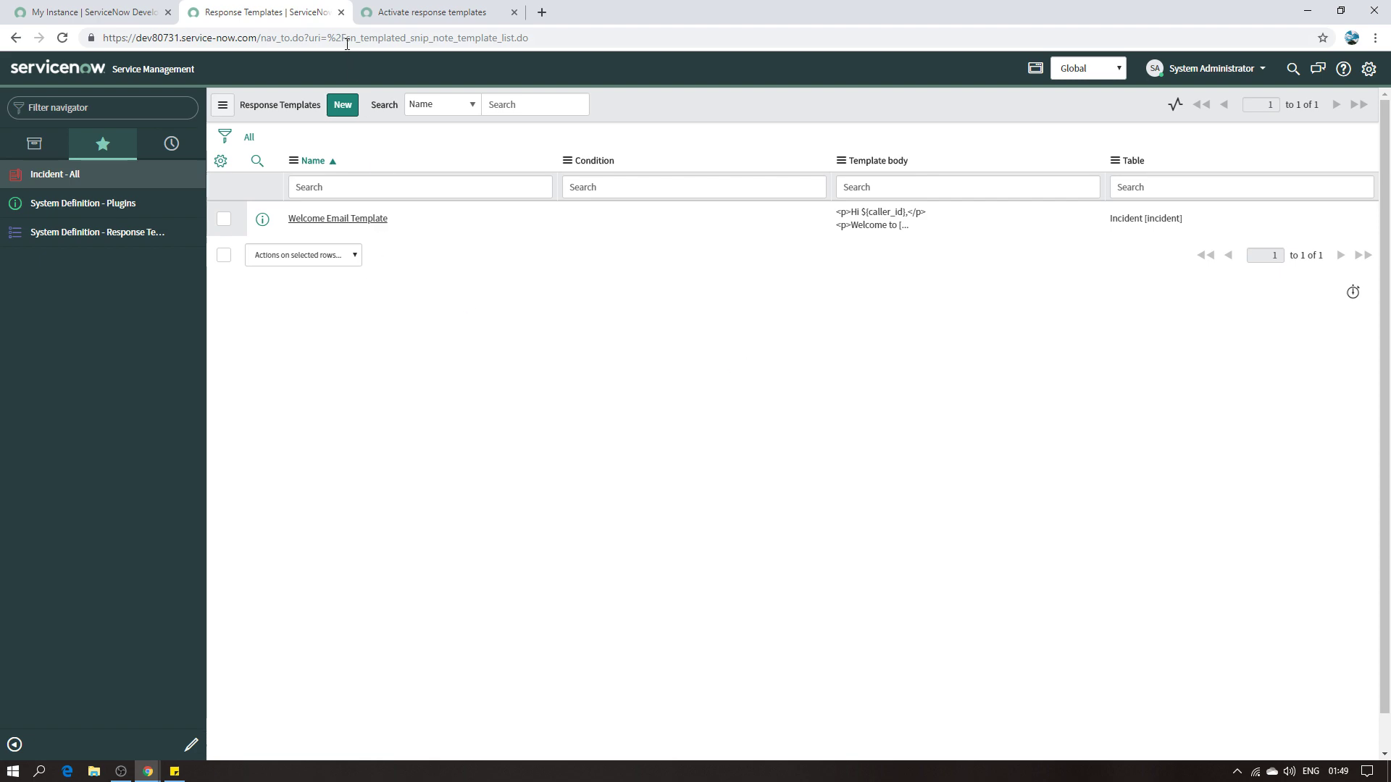
- Create a new template named 'Technical Support Email Template' for the Incident table
left_click(343, 107)
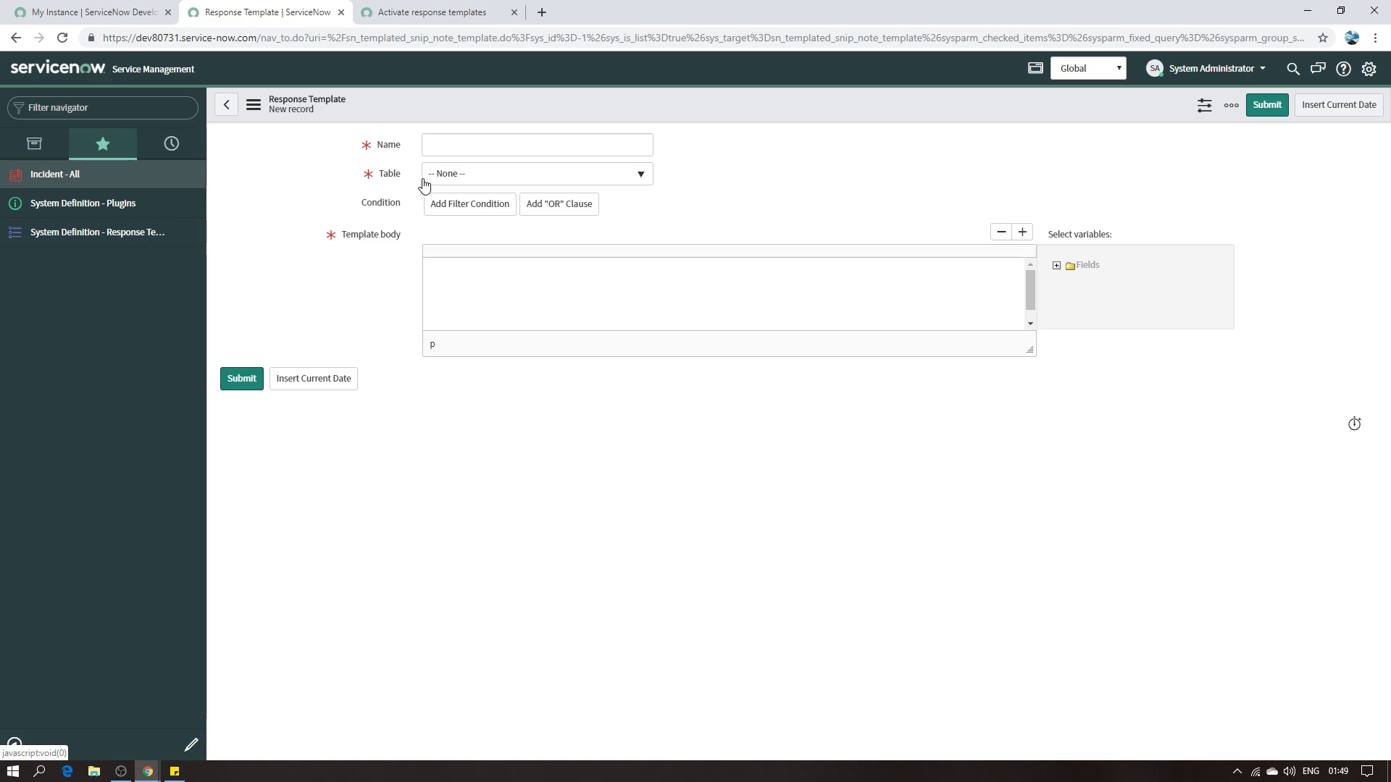
left_click(459, 144)
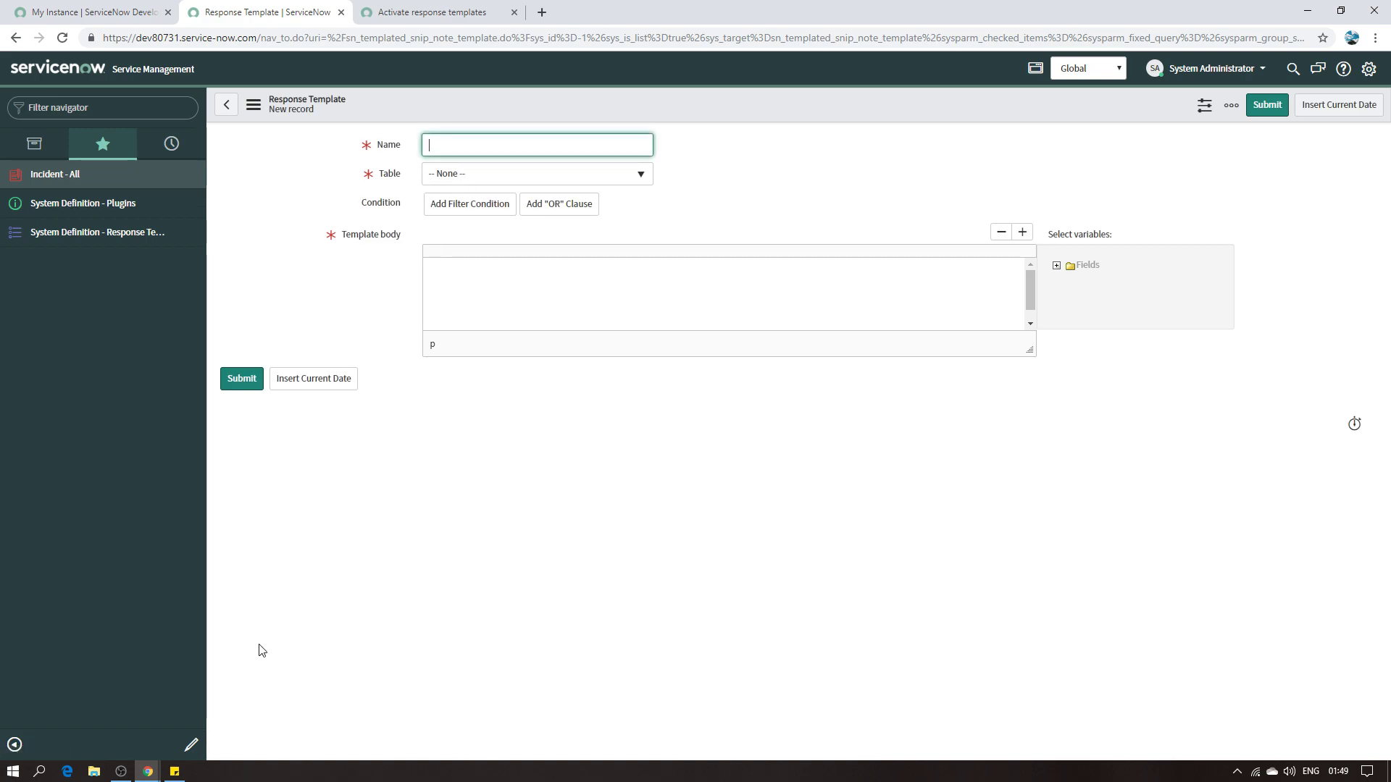
left_click(175, 772)
left_click(1090, 120)
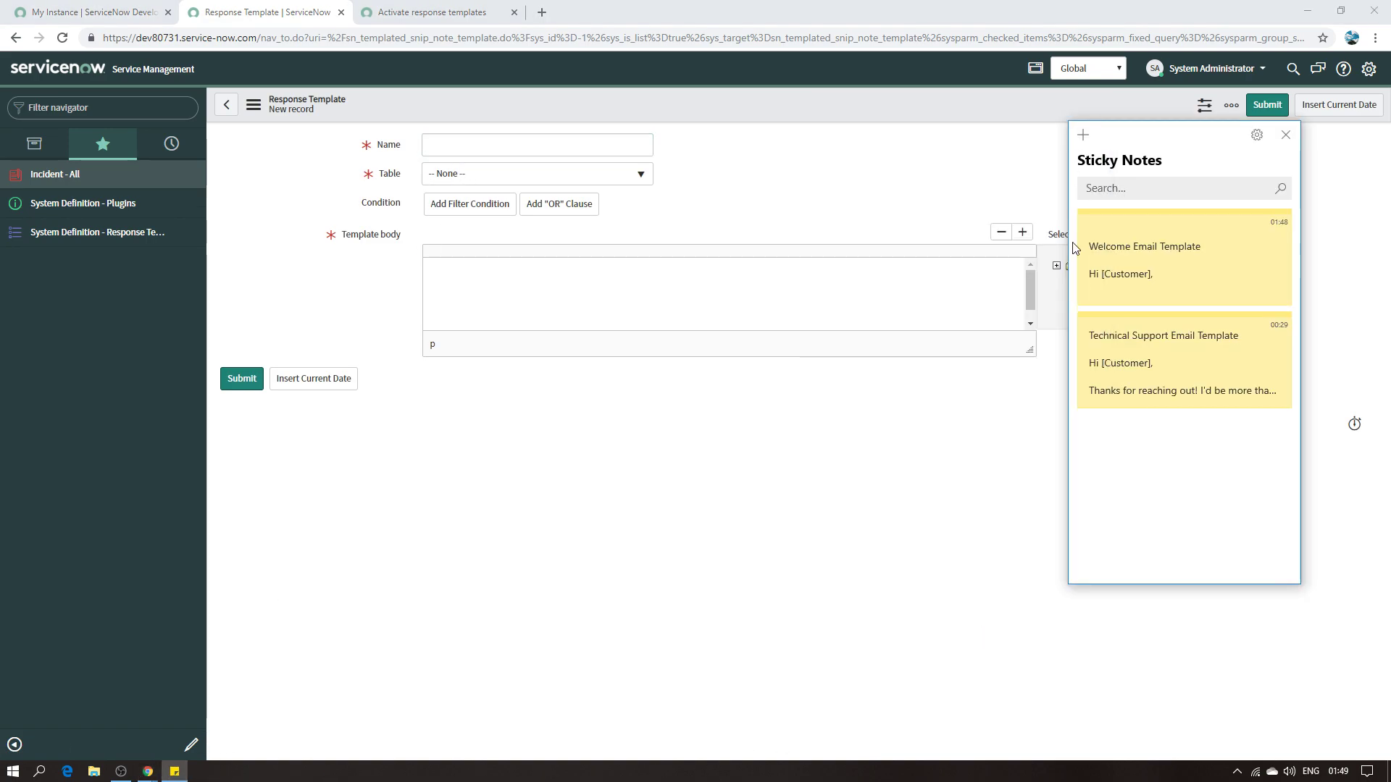
double_click(1158, 345)
left_click(969, 175)
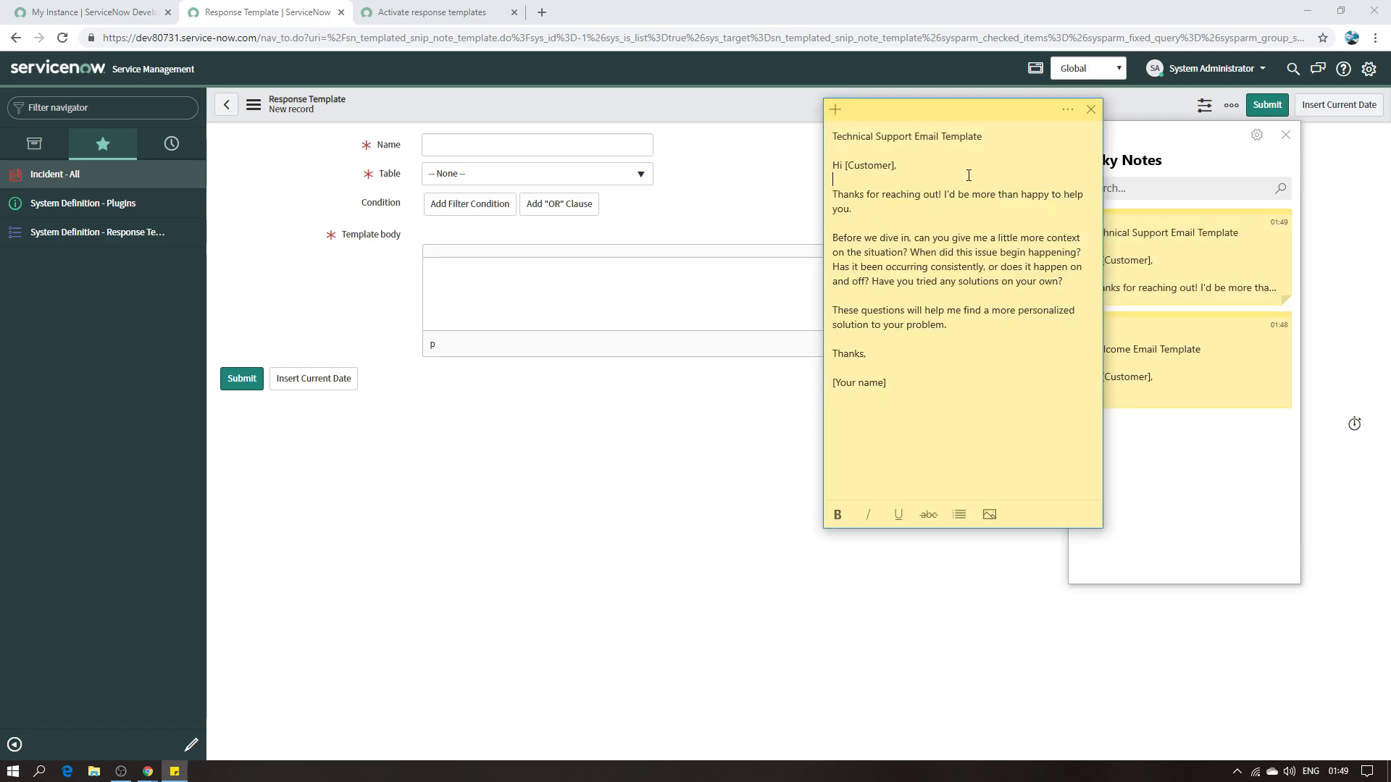
left_click_drag(998, 137, 797, 137)
key("ctrl+c")
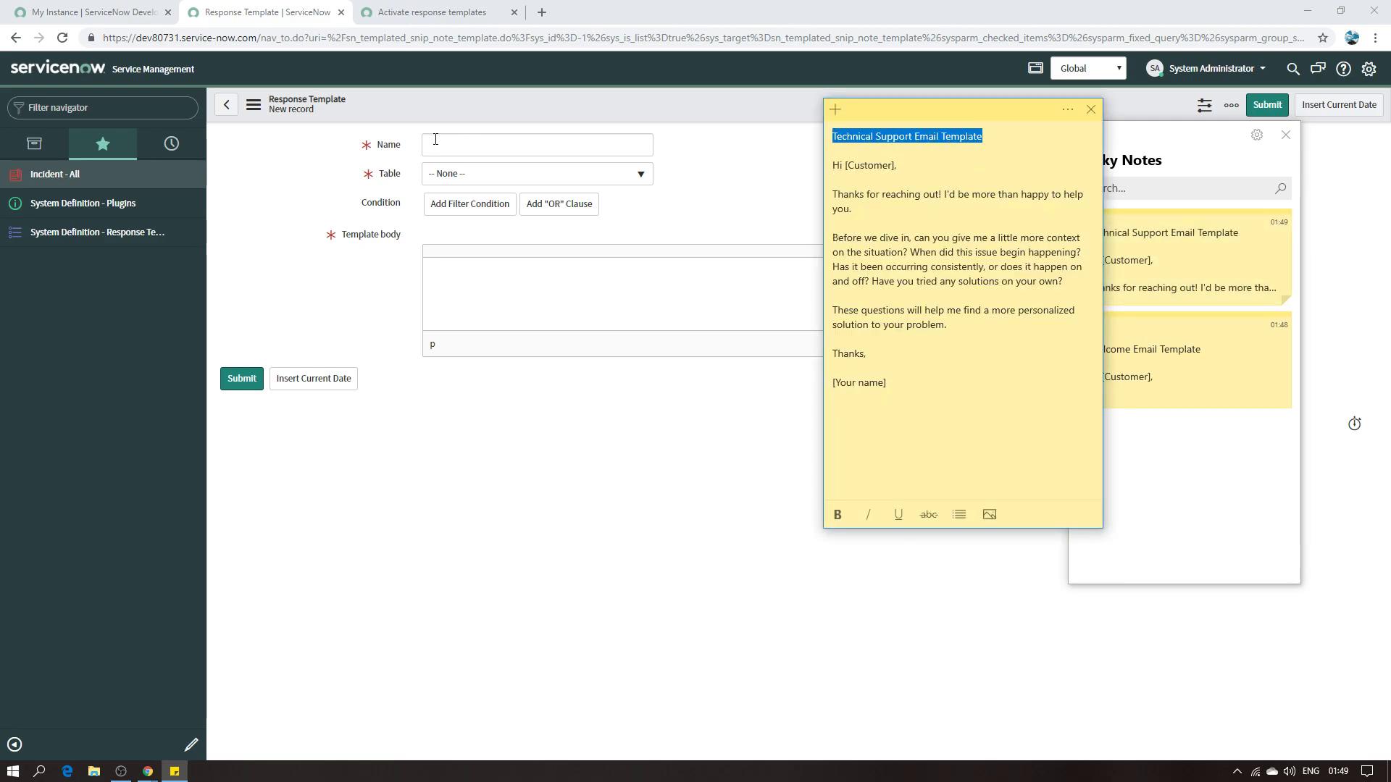
left_click(437, 143)
key("ctrl+v")
left_click(491, 176)
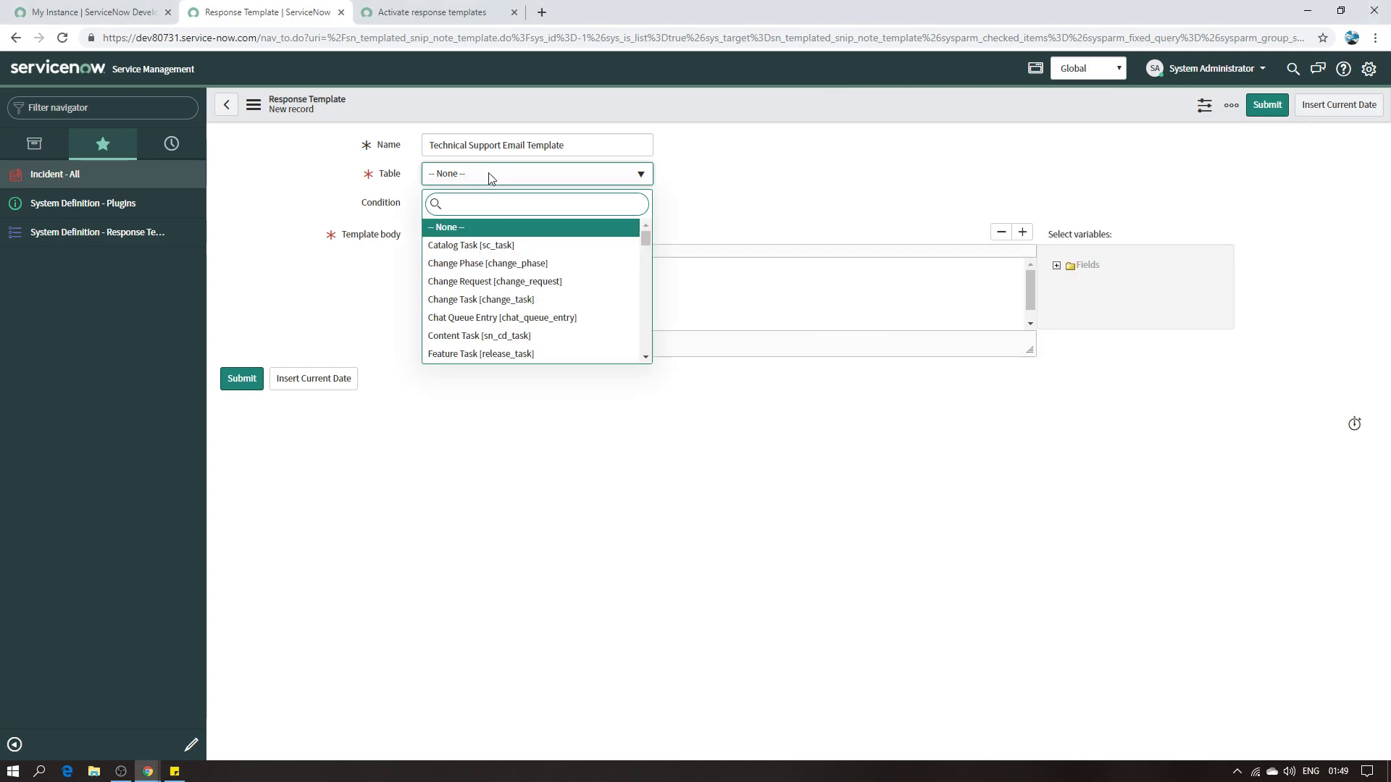
type("inc")
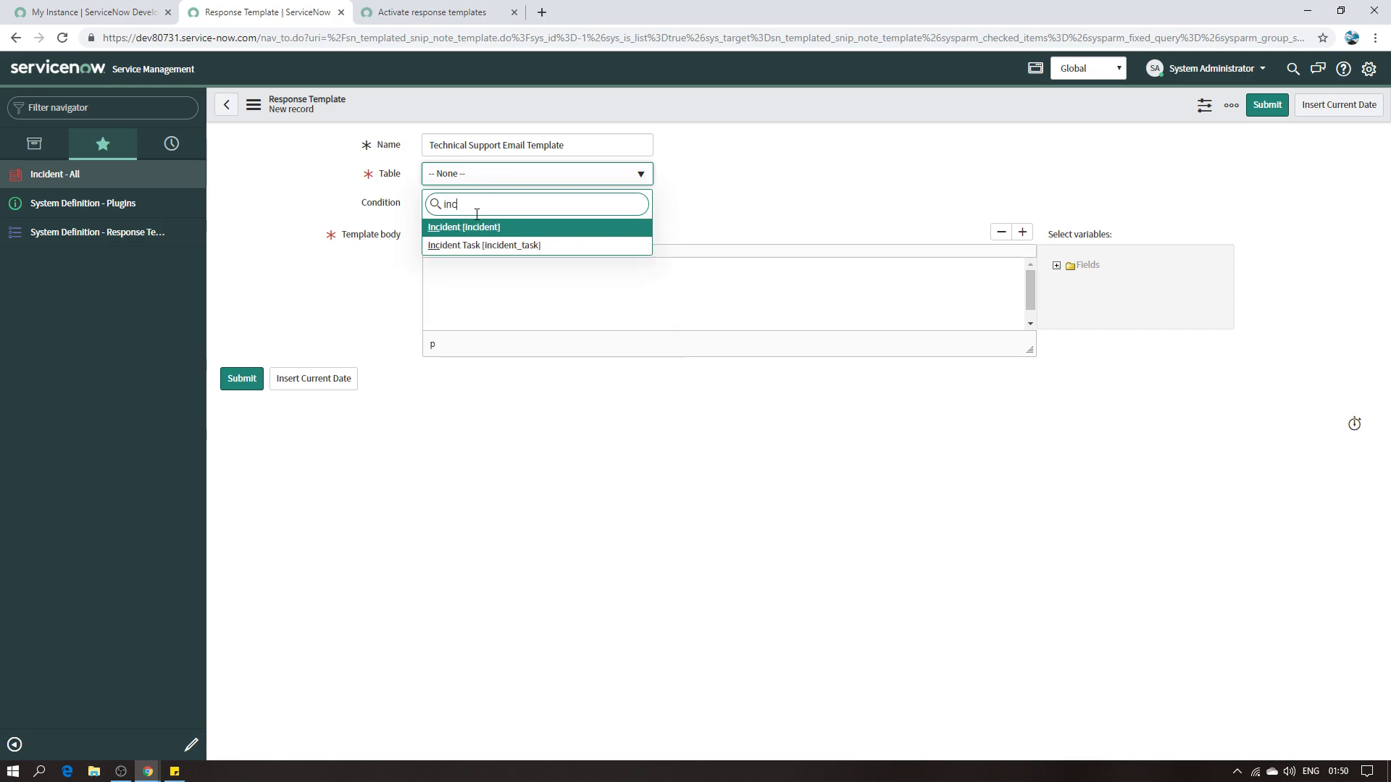
left_click(477, 227)
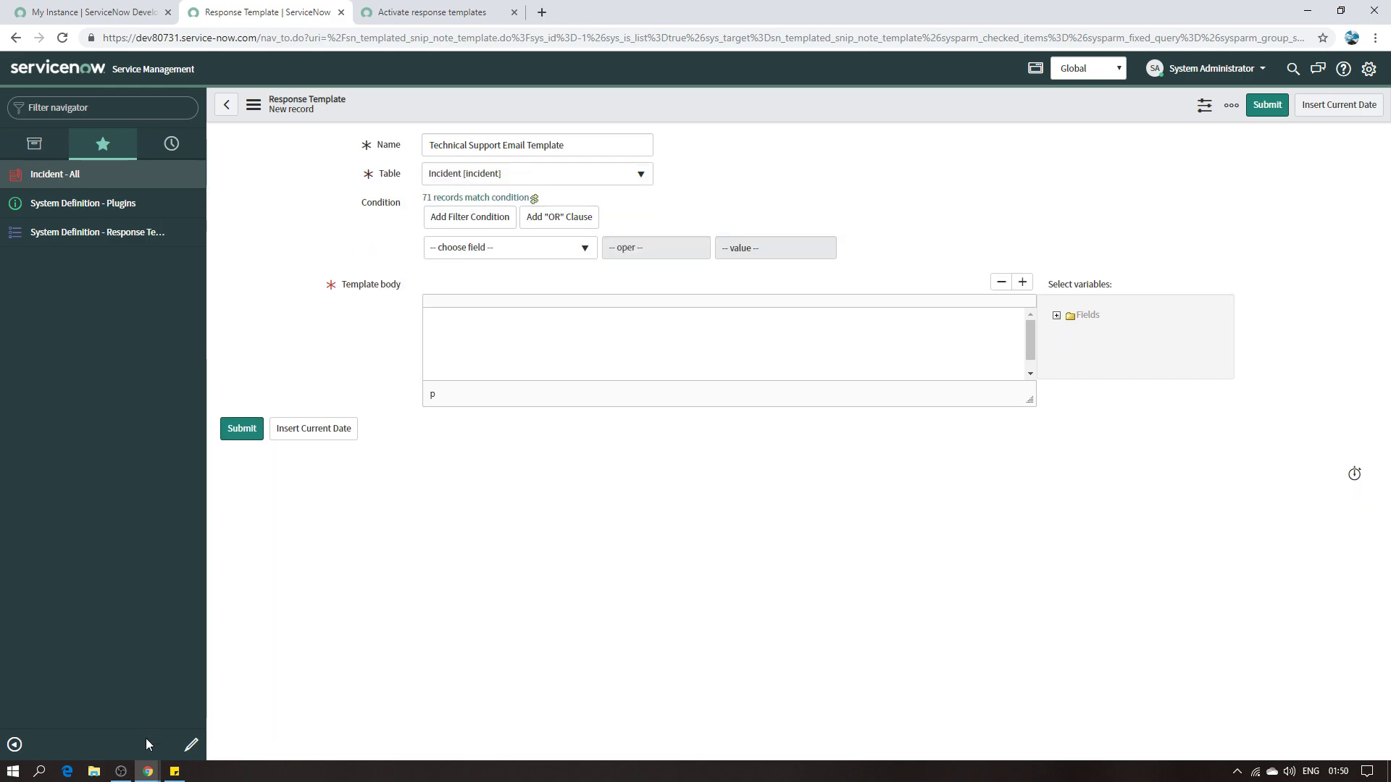
- Paste the support email text from the sticky note into the Template body
left_click(174, 770)
left_click(947, 325)
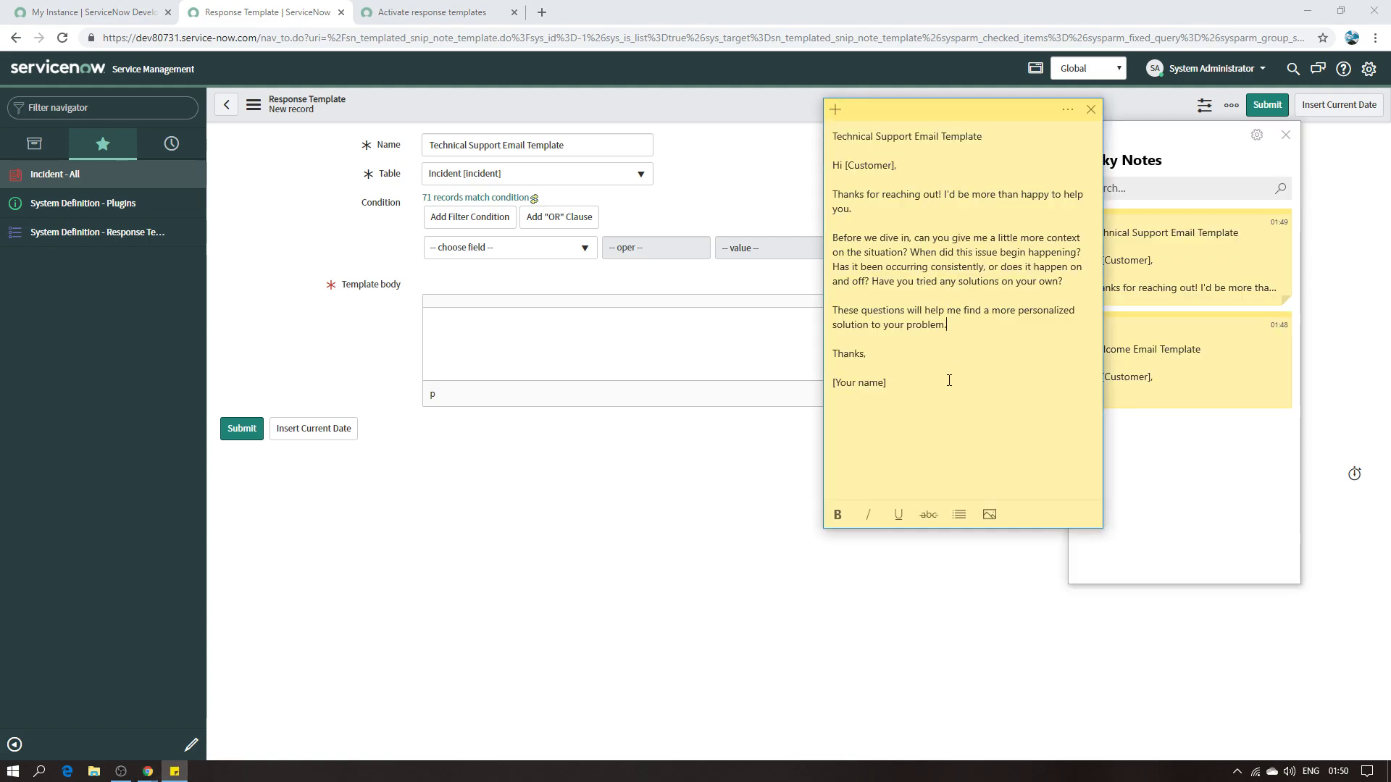
left_click_drag(929, 386, 819, 159)
key("ctrl+c")
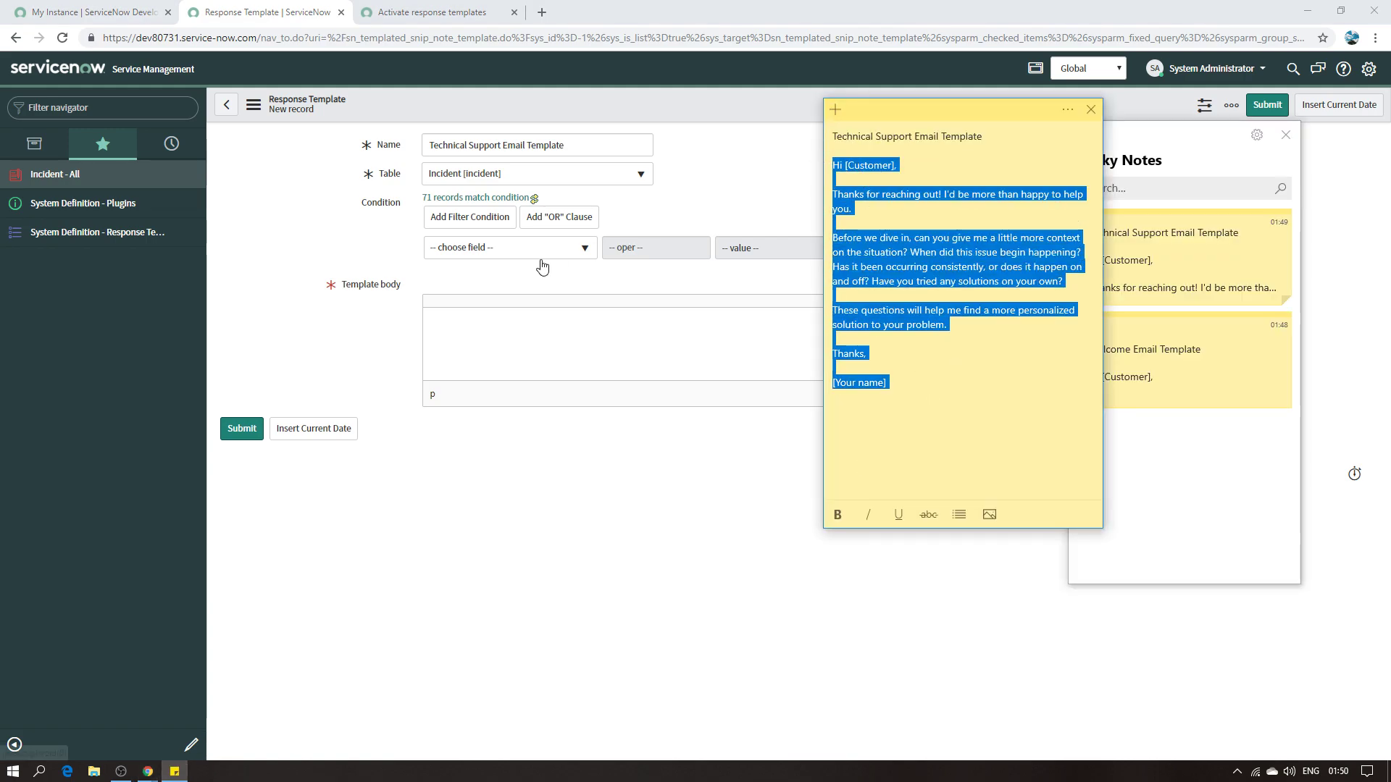
left_click(460, 333)
key("ctrl+v")
scroll(511, 360, "up", 3)
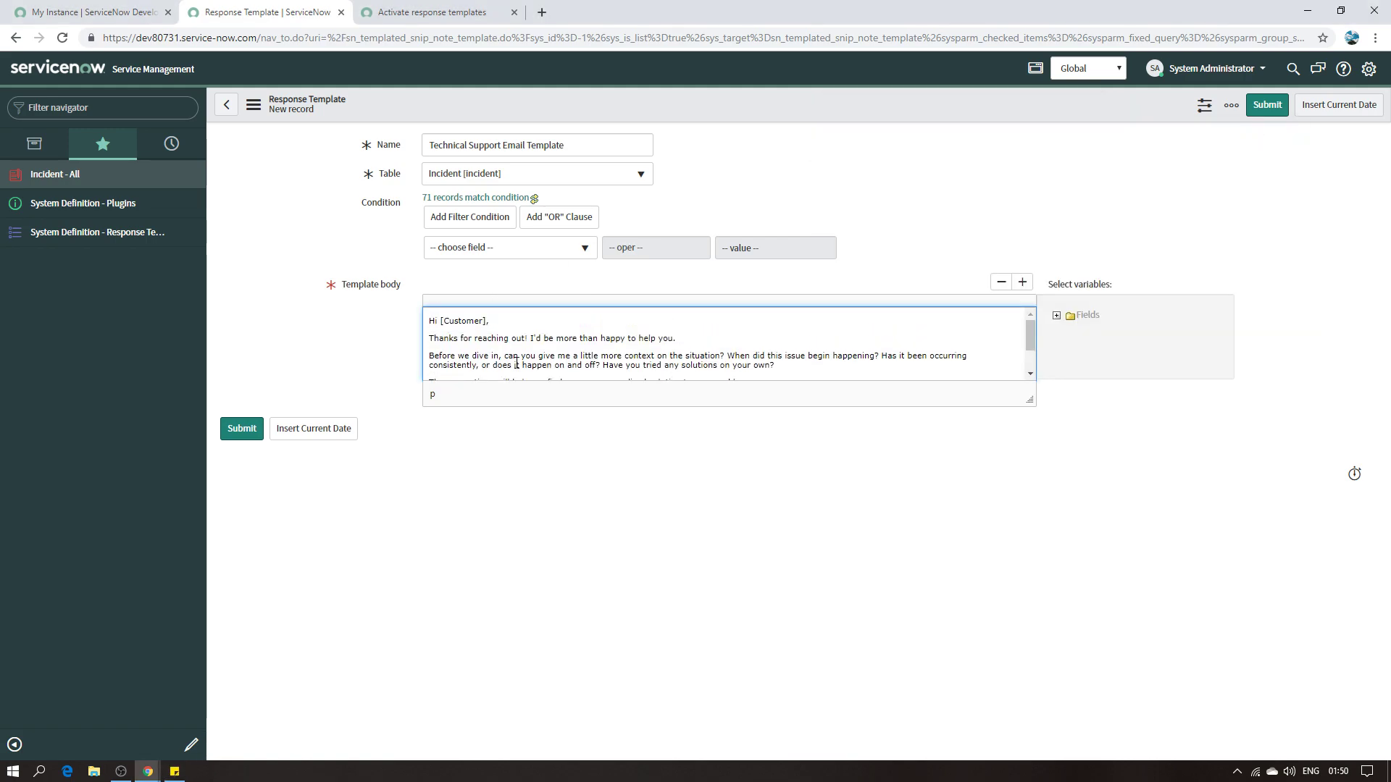
- Replace [Customer] with the Caller variable, keeping the greeting as 'Hi <caller>,'
key("BackSpace")
key("BackSpace")
key("BackSpace")
left_click(1058, 316)
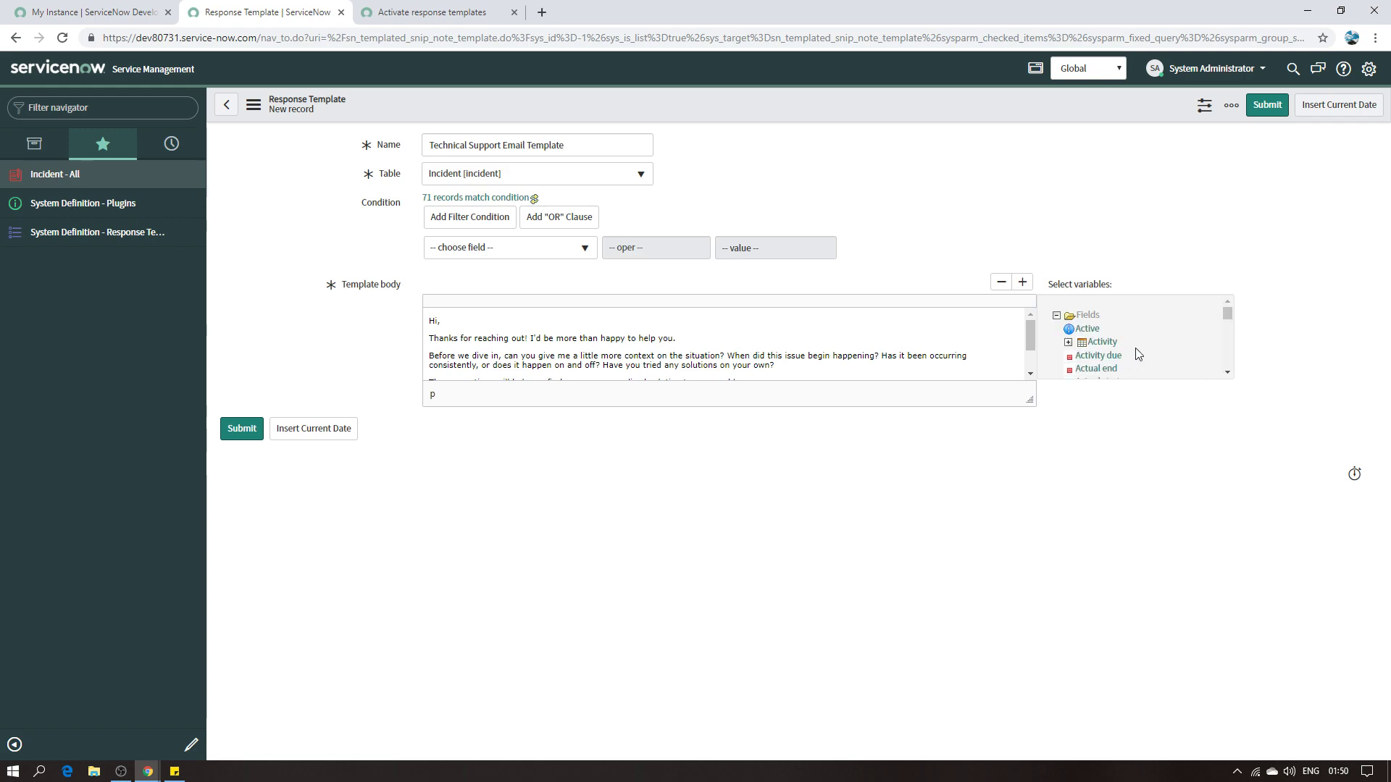
scroll(1138, 353, "down", 4)
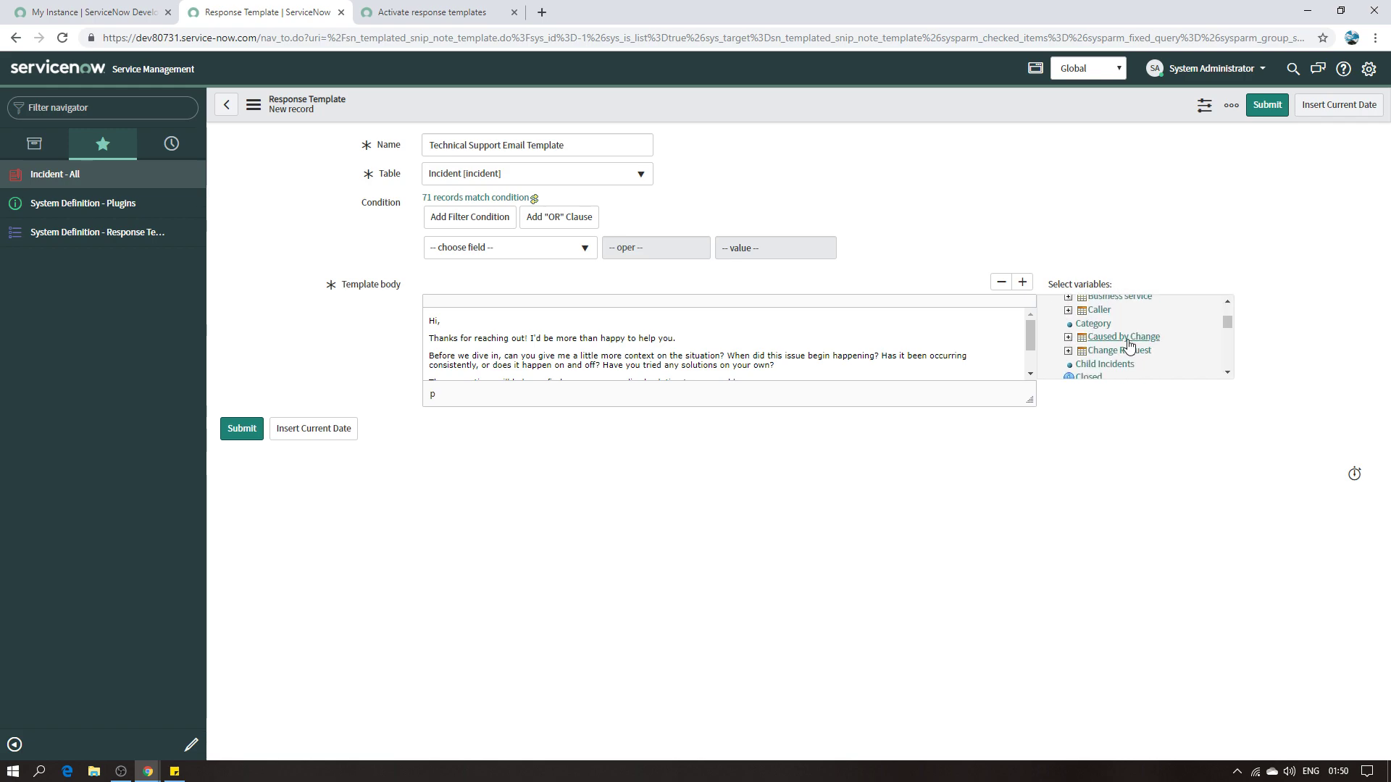
left_click(1099, 310)
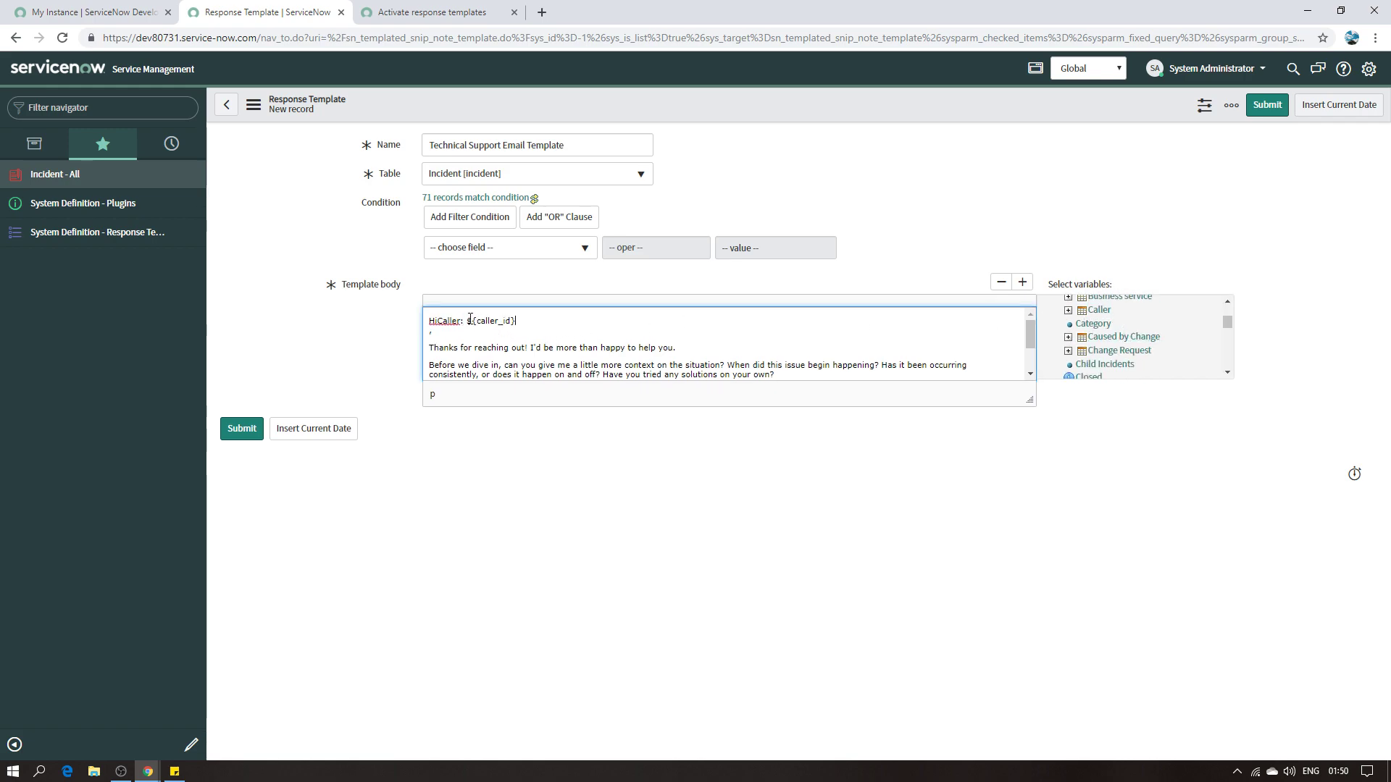
key("BackSpace")
key("BackSpace")
key("BackSpace")
key("BackSpace")
key("BackSpace")
key("BackSpace")
key("BackSpace")
key("BackSpace")
key("BackSpace")
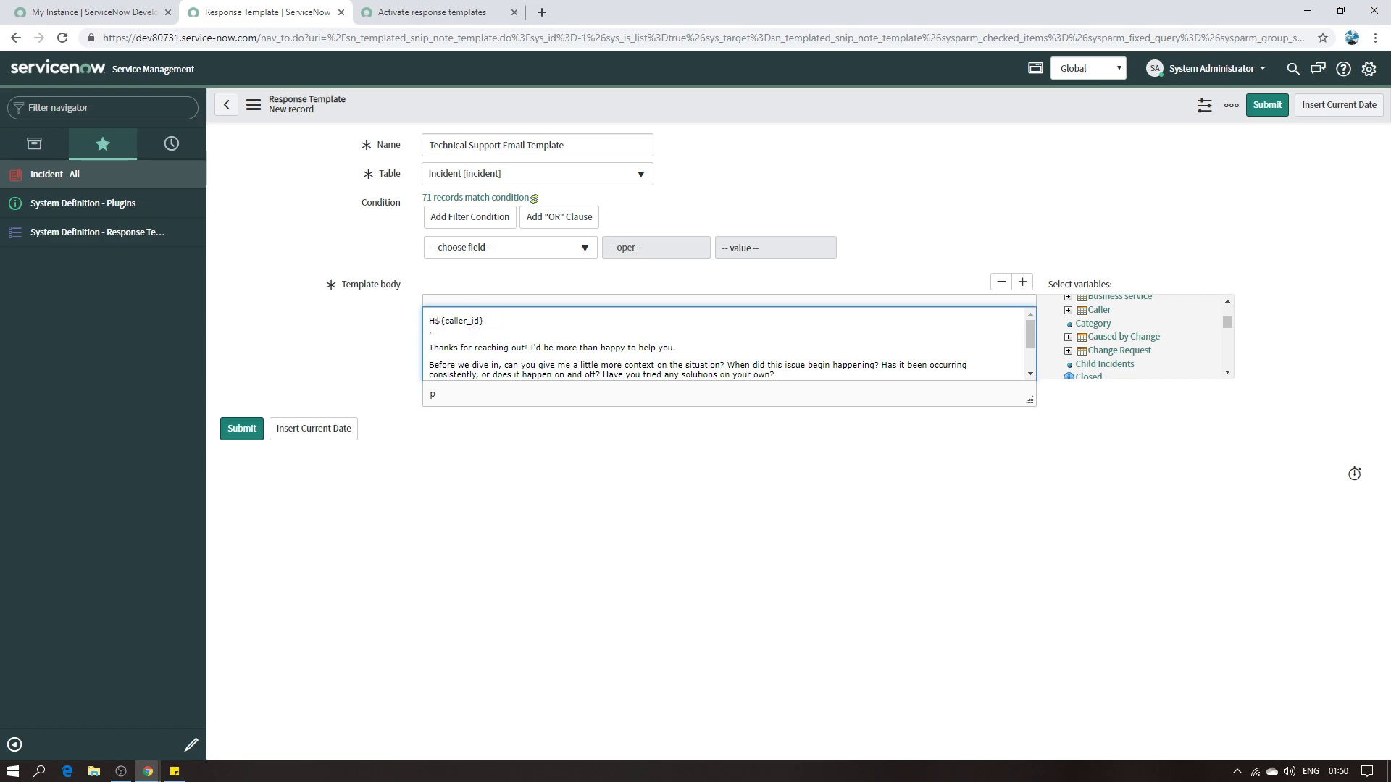
type("i")
key("BackSpace")
type(",")
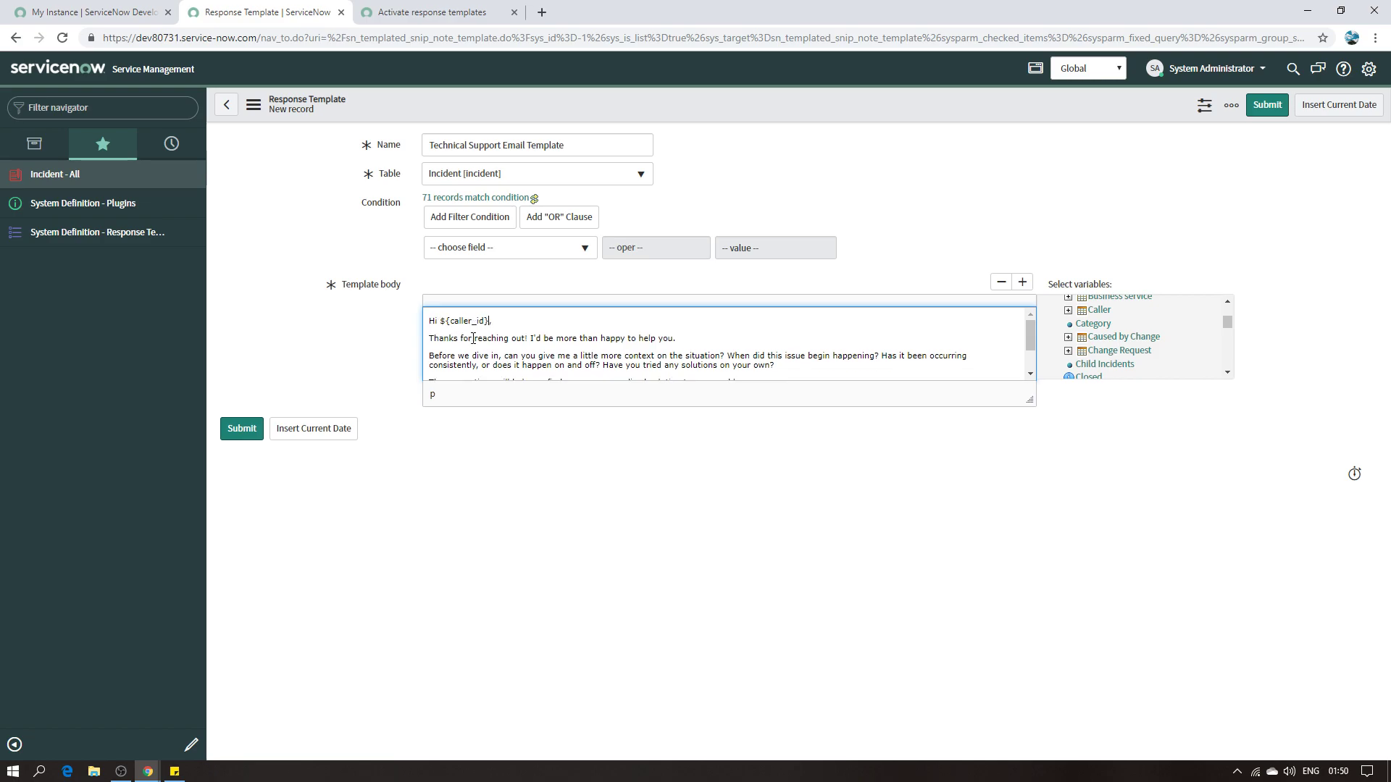
- Replace [Your name] with the Assigned to variable and submit the template
scroll(569, 342, "down", 2)
left_click_drag(504, 373, 420, 376)
key("BackSpace")
scroll(1150, 347, "up", 5)
scroll(1146, 343, "down", 3)
left_click(1110, 317)
left_click_drag(471, 373, 429, 376)
key("BackSpace")
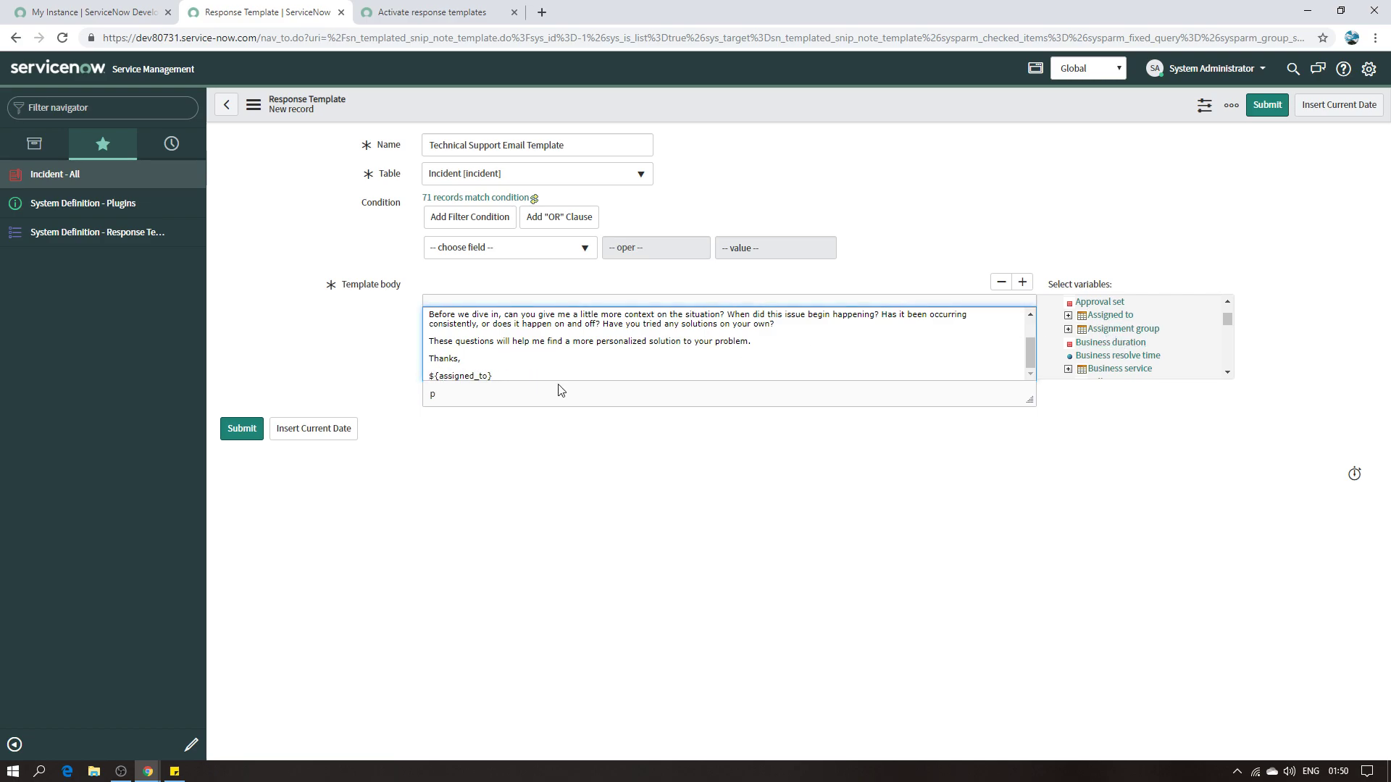
left_click(241, 428)
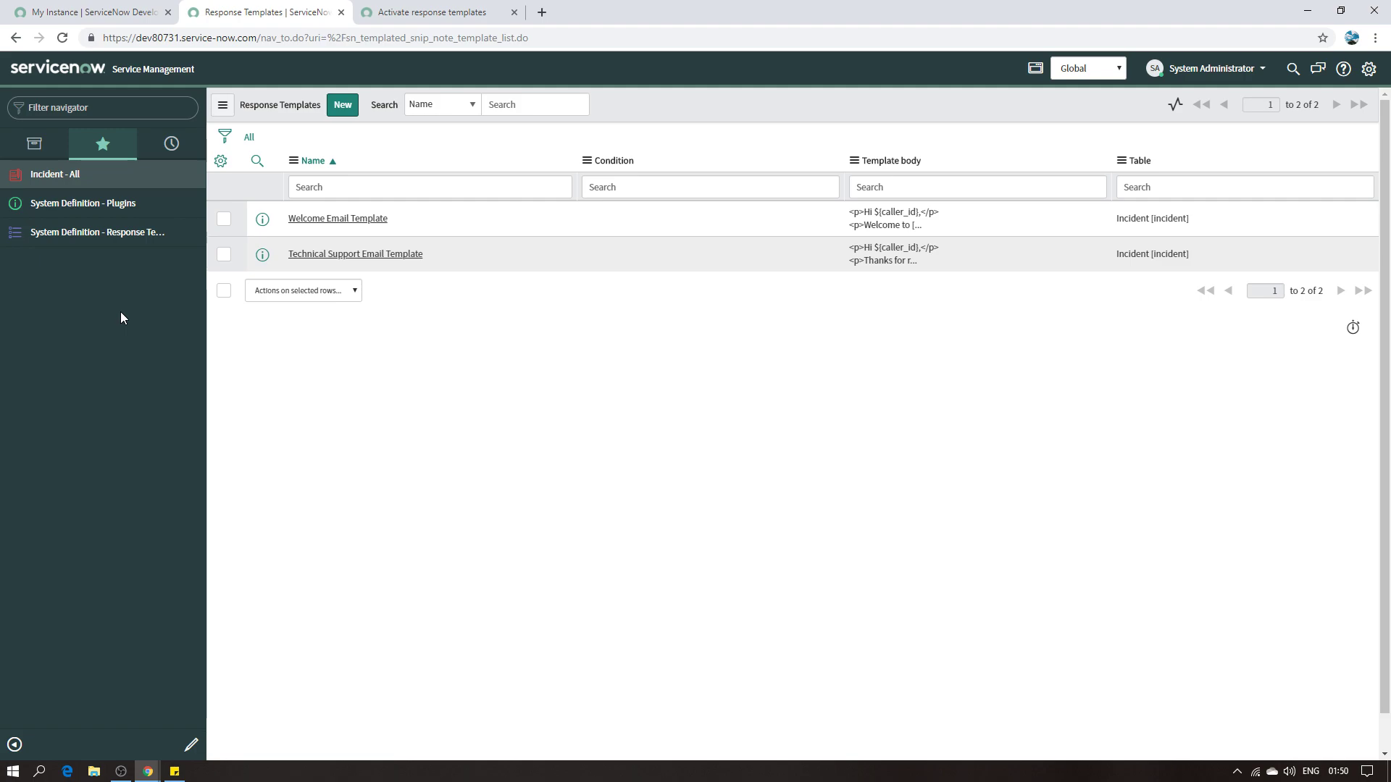
- Open incident INC0000059 from the Incident - All list
left_click(110, 179)
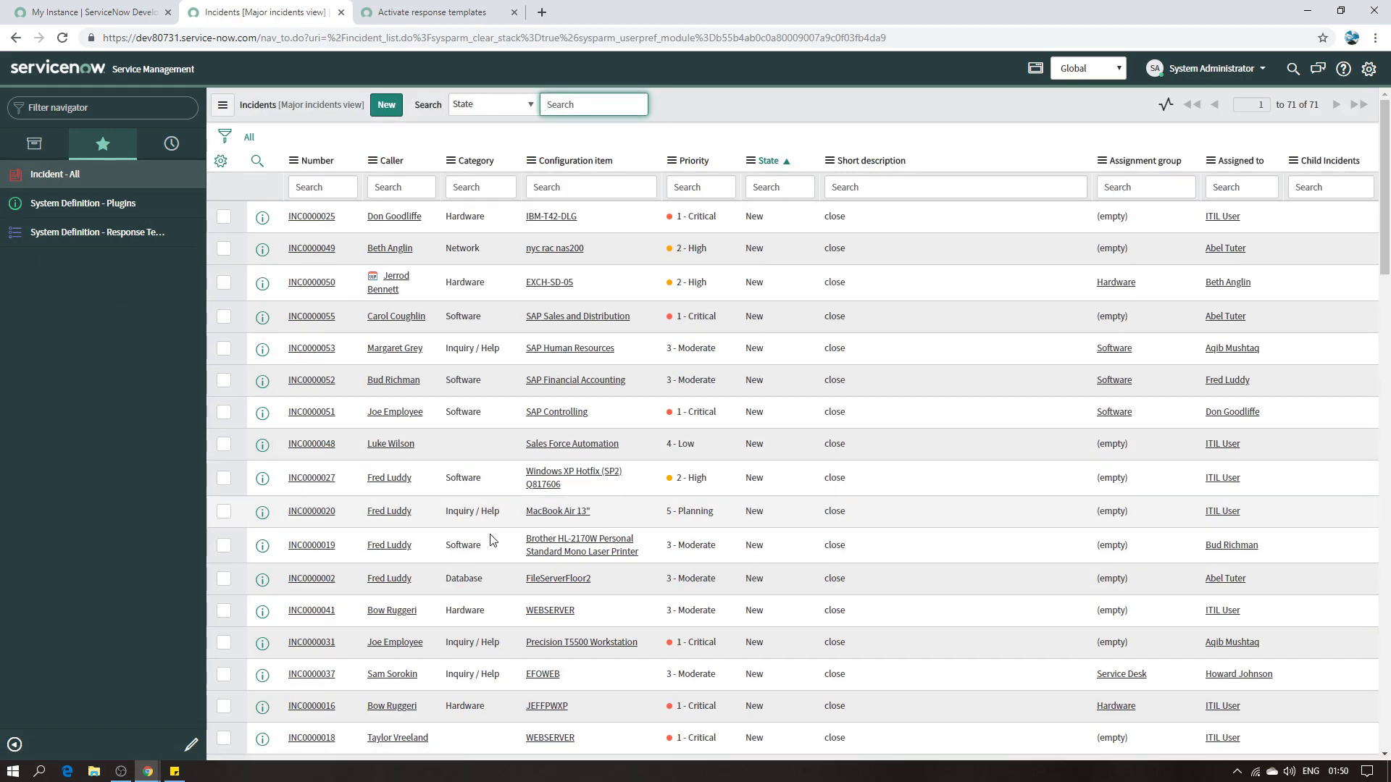
scroll(485, 492, "down", 7)
scroll(460, 460, "down", 3)
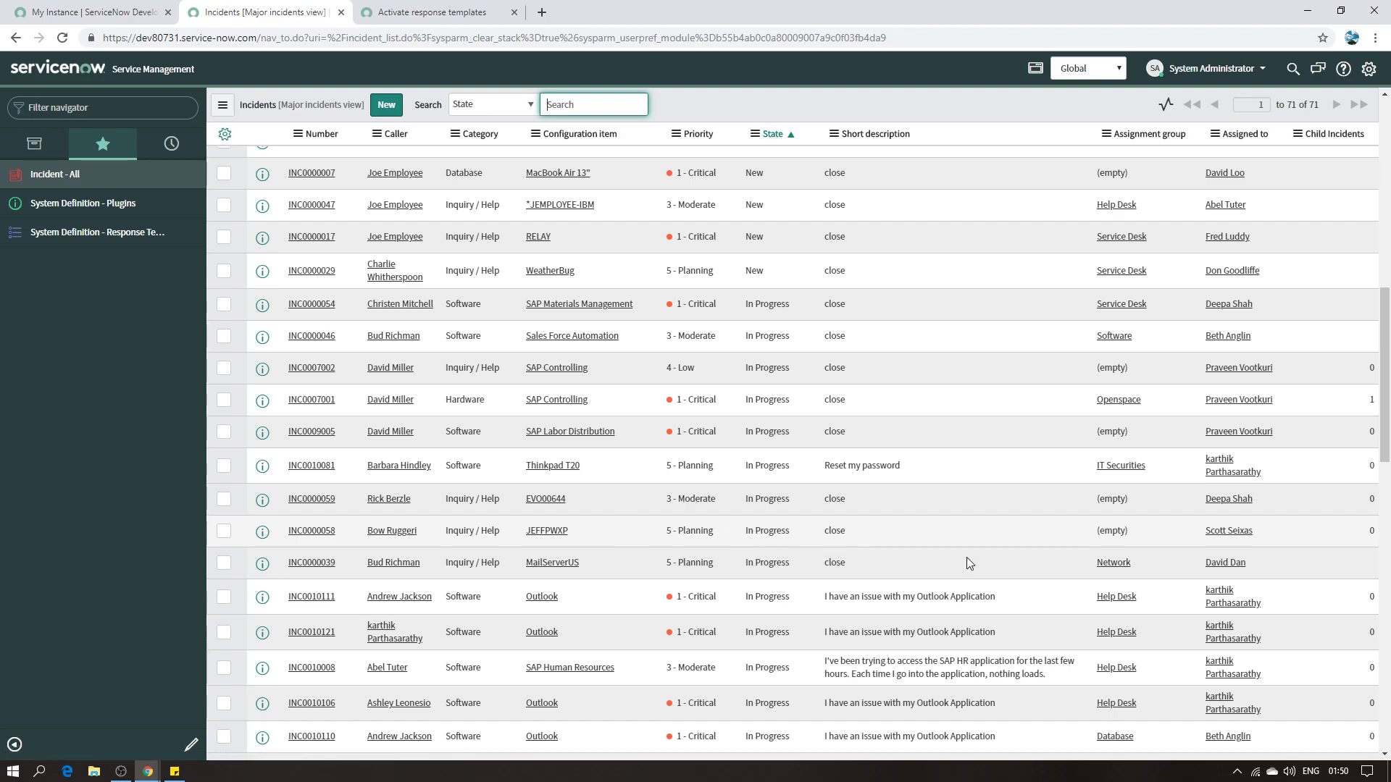
left_click(300, 499)
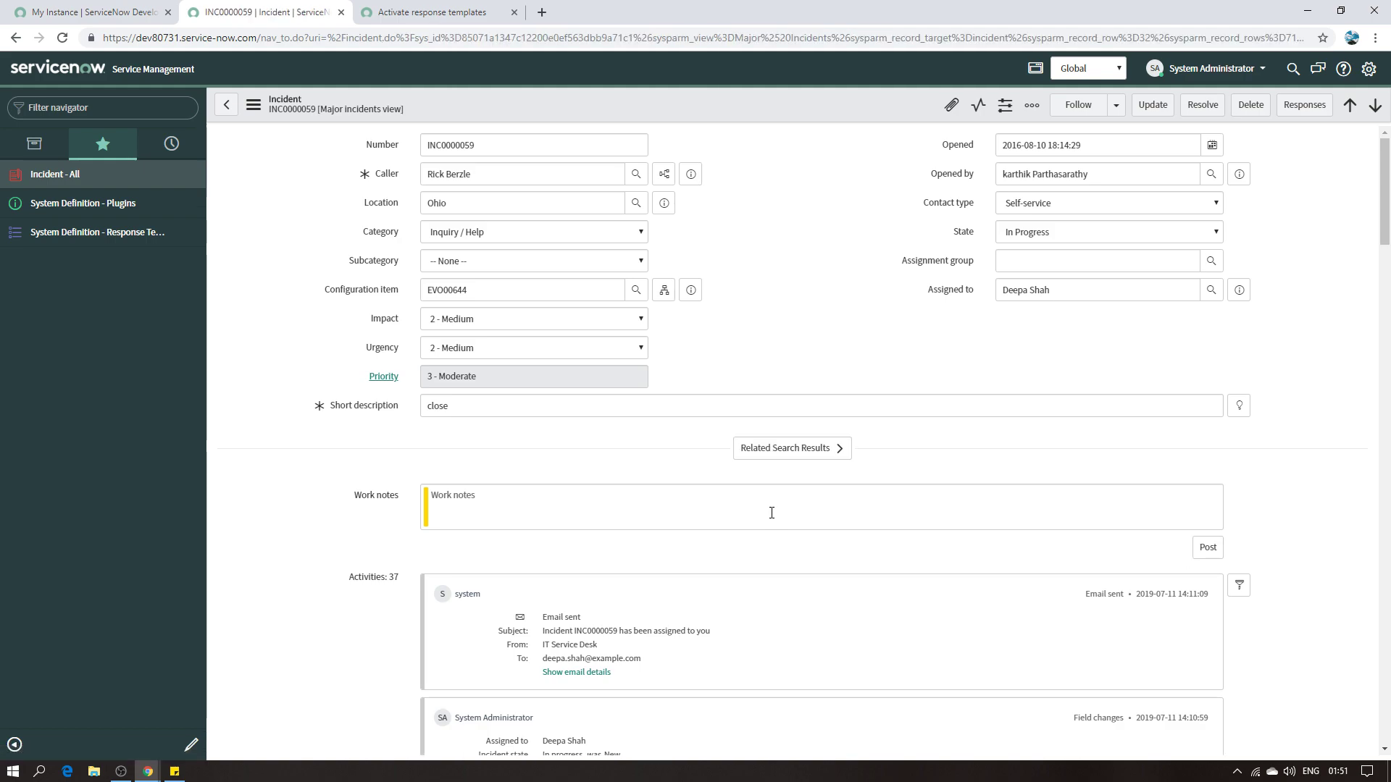
- Load the Welcome Email Template in Responses and copy its filled-in message
left_click(1304, 105)
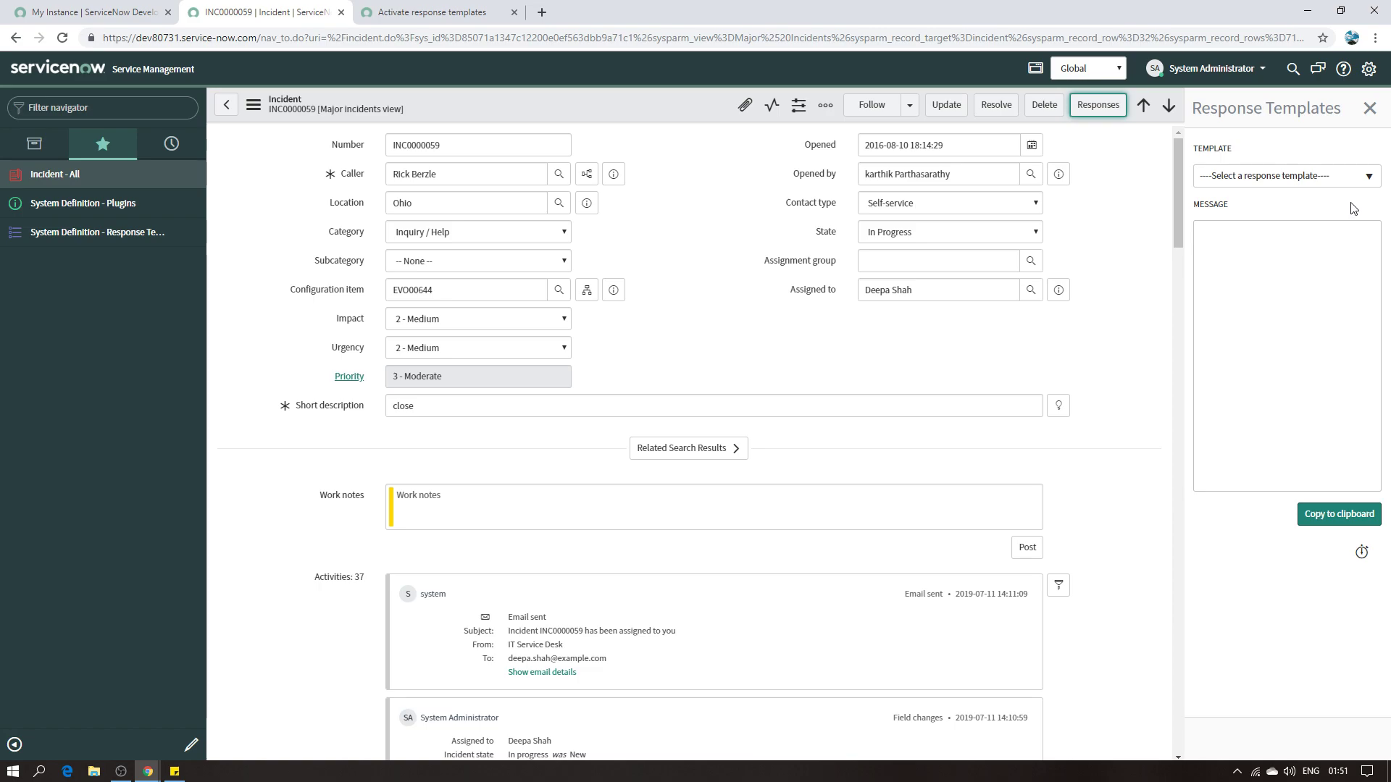
left_click(1366, 179)
left_click(1253, 274)
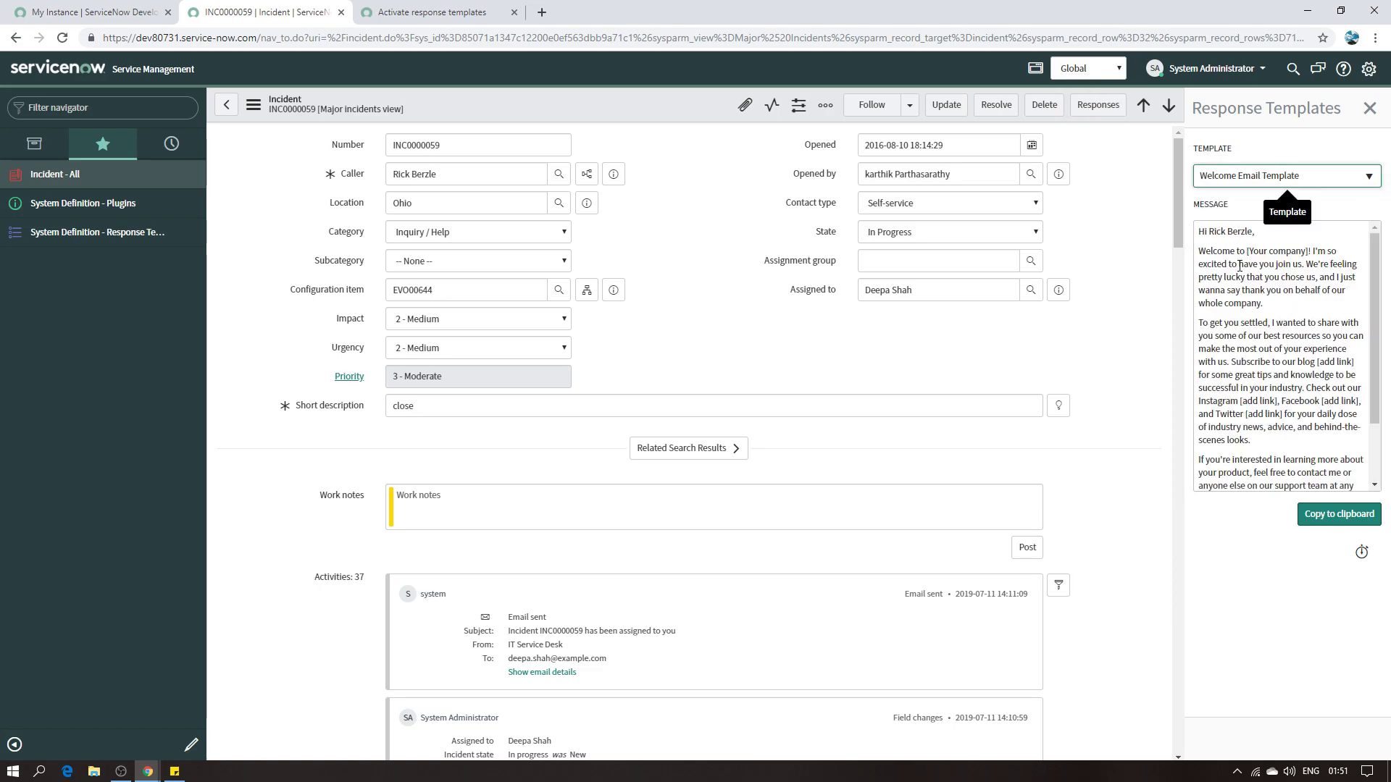
left_click_drag(1214, 231, 1254, 232)
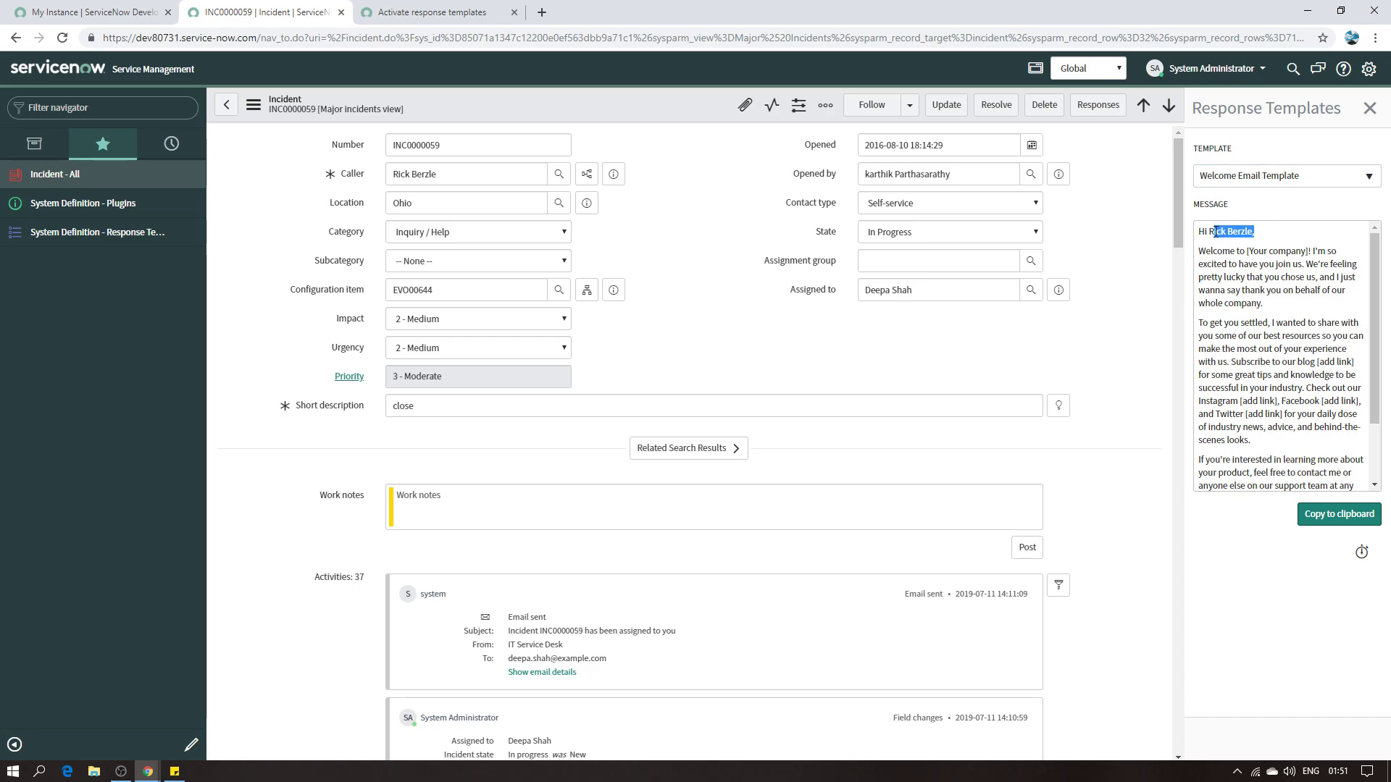
scroll(1307, 407, "down", 2)
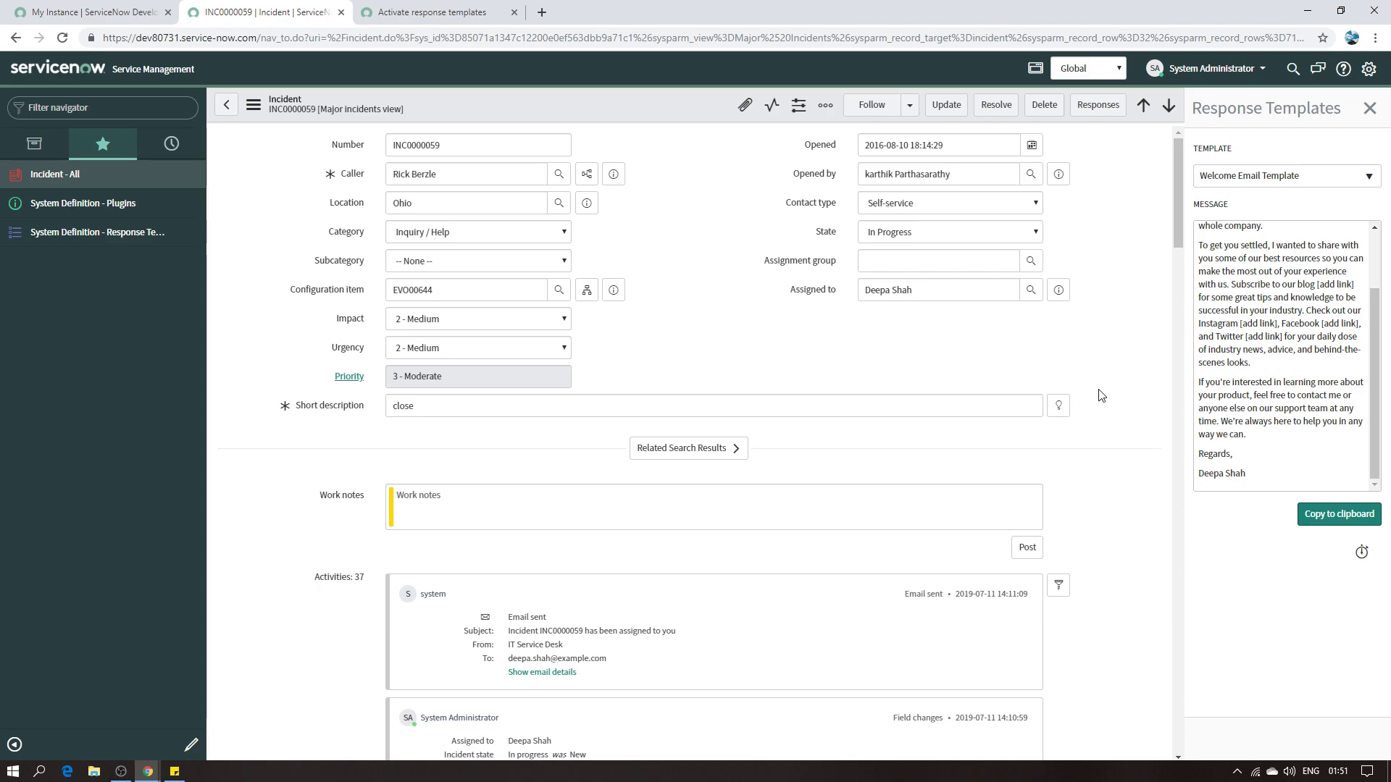
left_click_drag(1257, 477, 1169, 167)
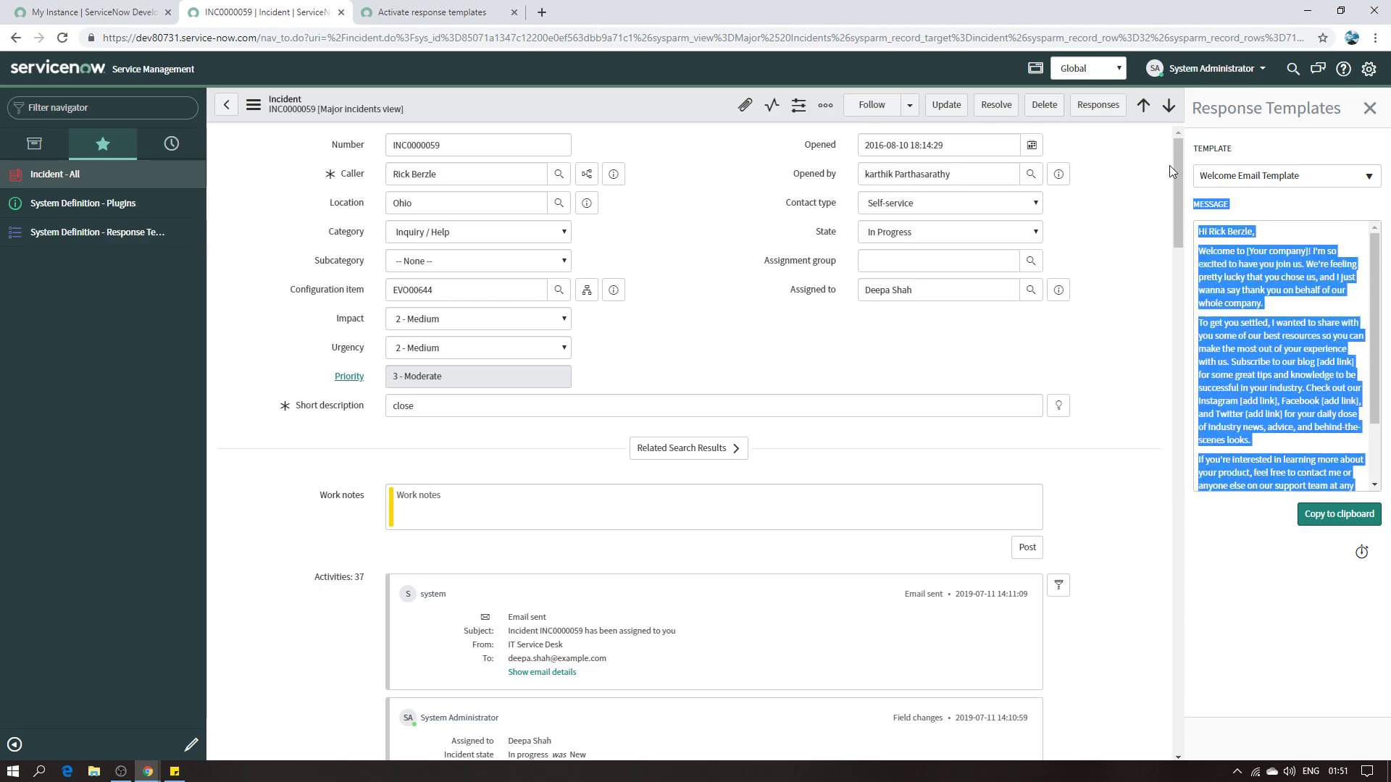
left_click(1339, 513)
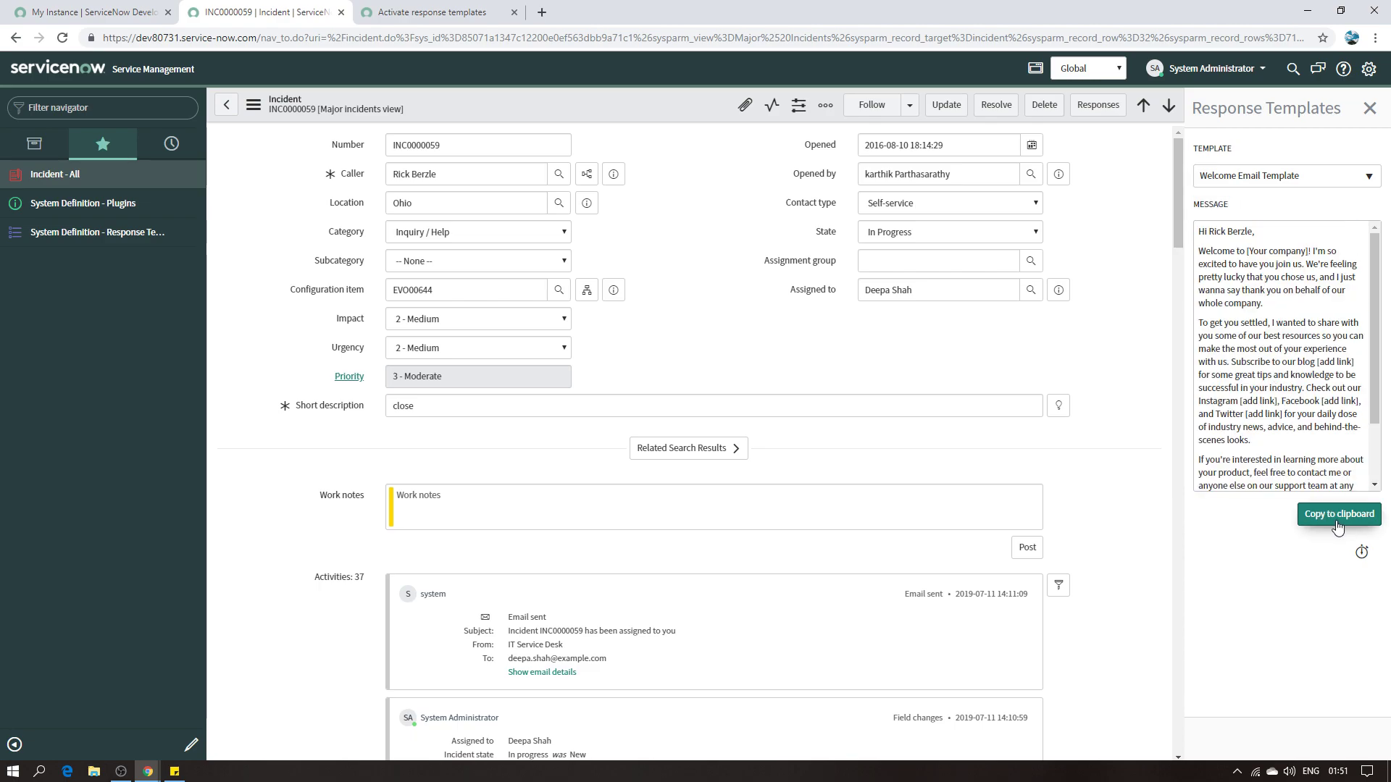
- Paste the welcome message into INC0000059's work notes and post it
left_click(508, 495)
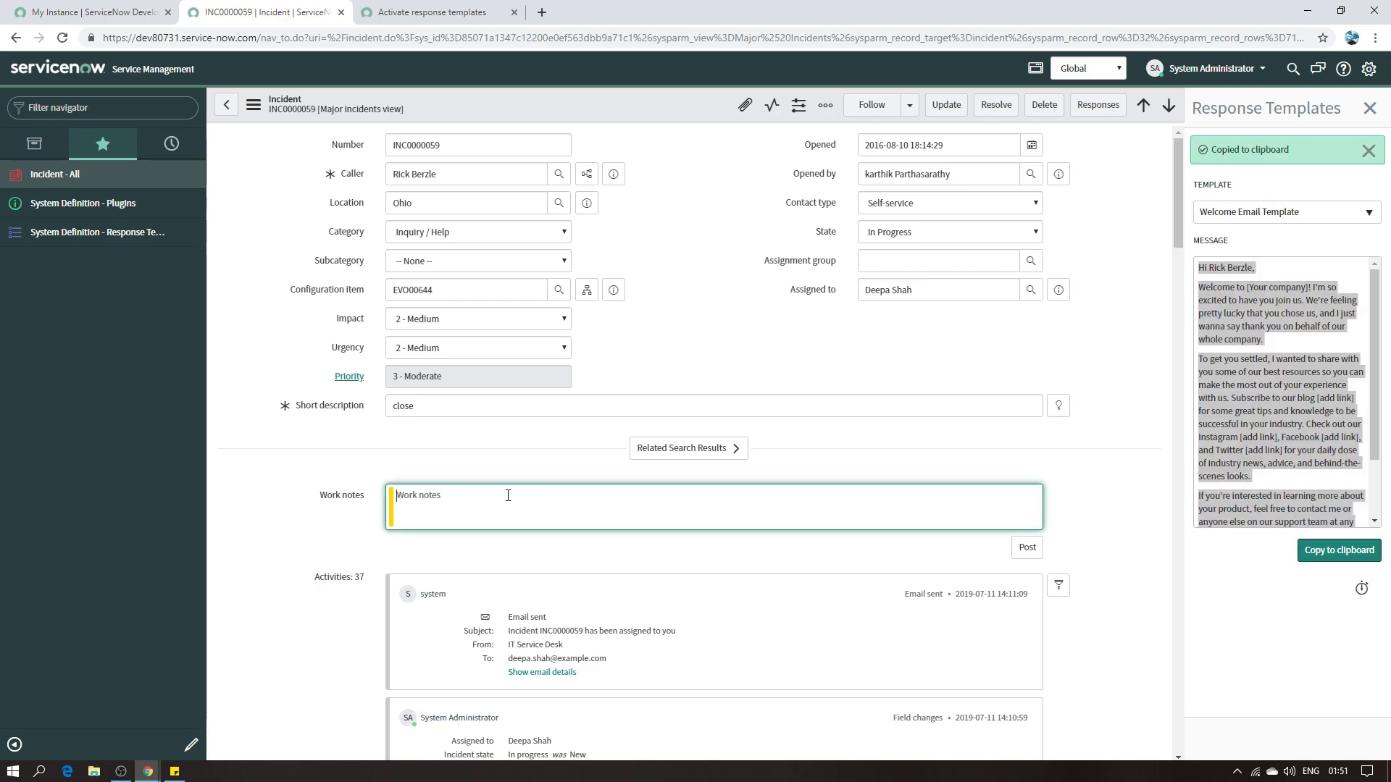
key("ctrl+v")
left_click(1028, 706)
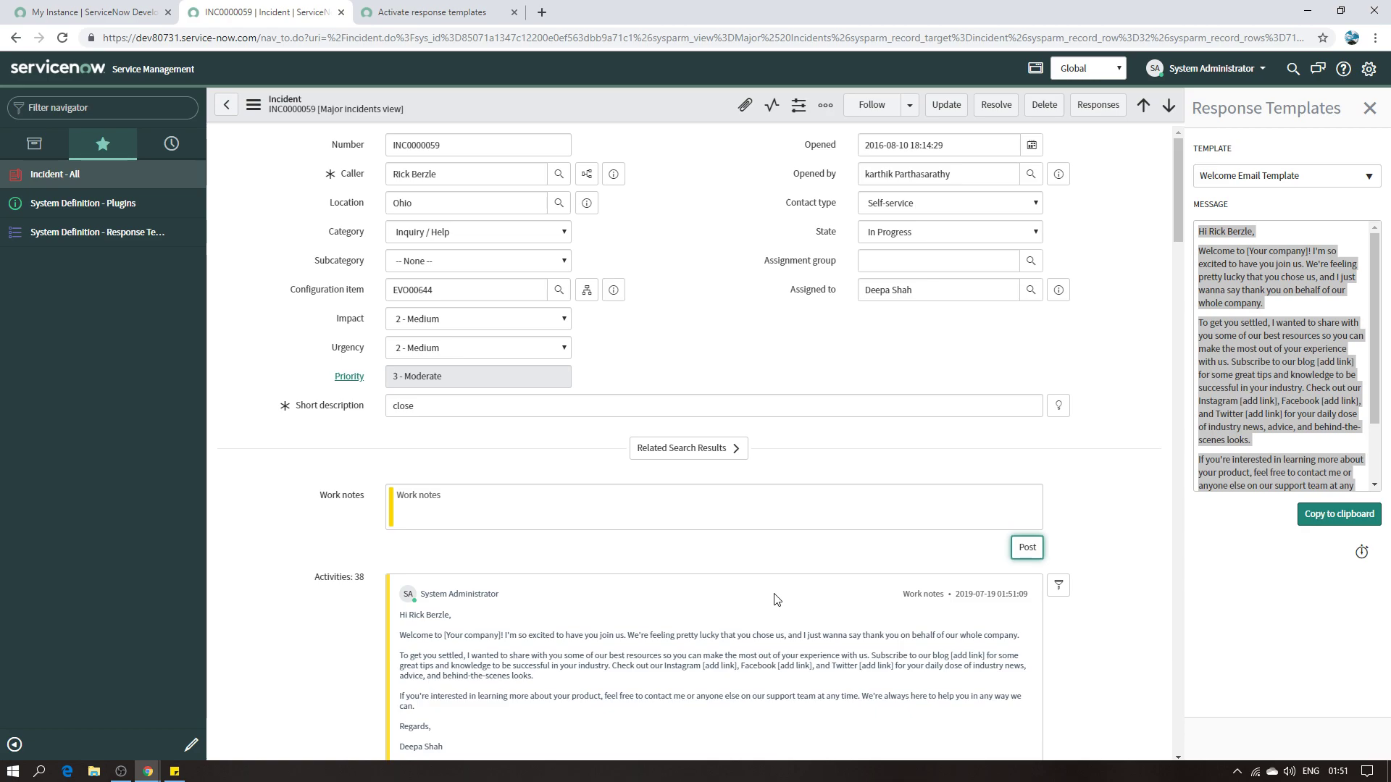
left_click(1365, 176)
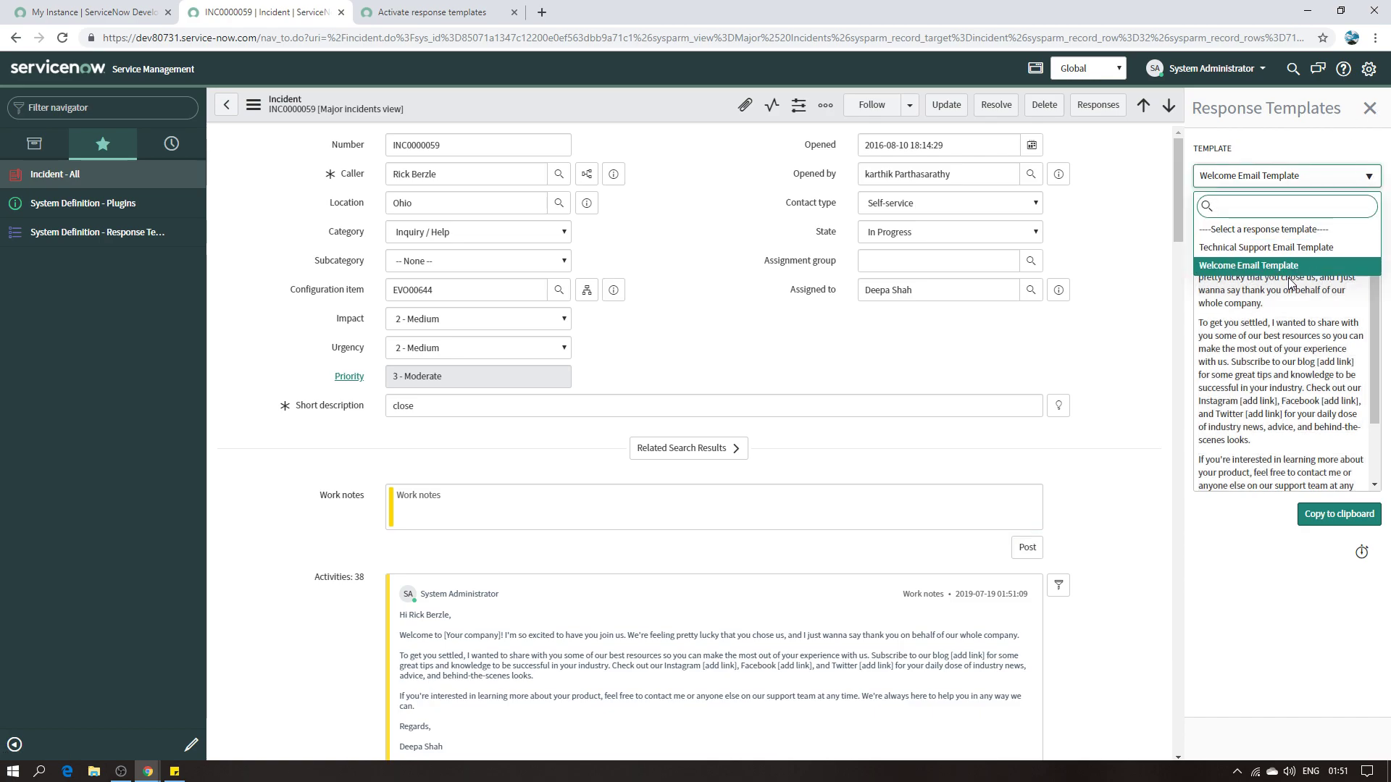